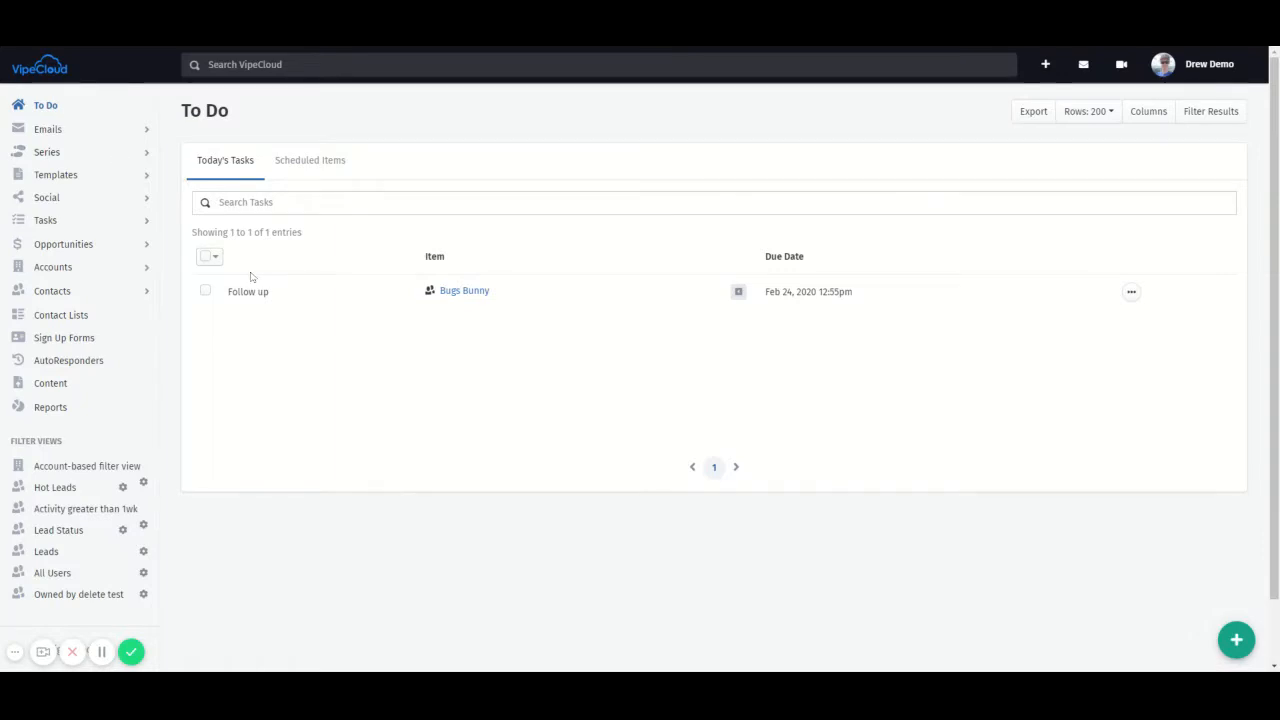
Open the email templates list, check the templates shared with this account, and return to its own templates
left_click(58, 175)
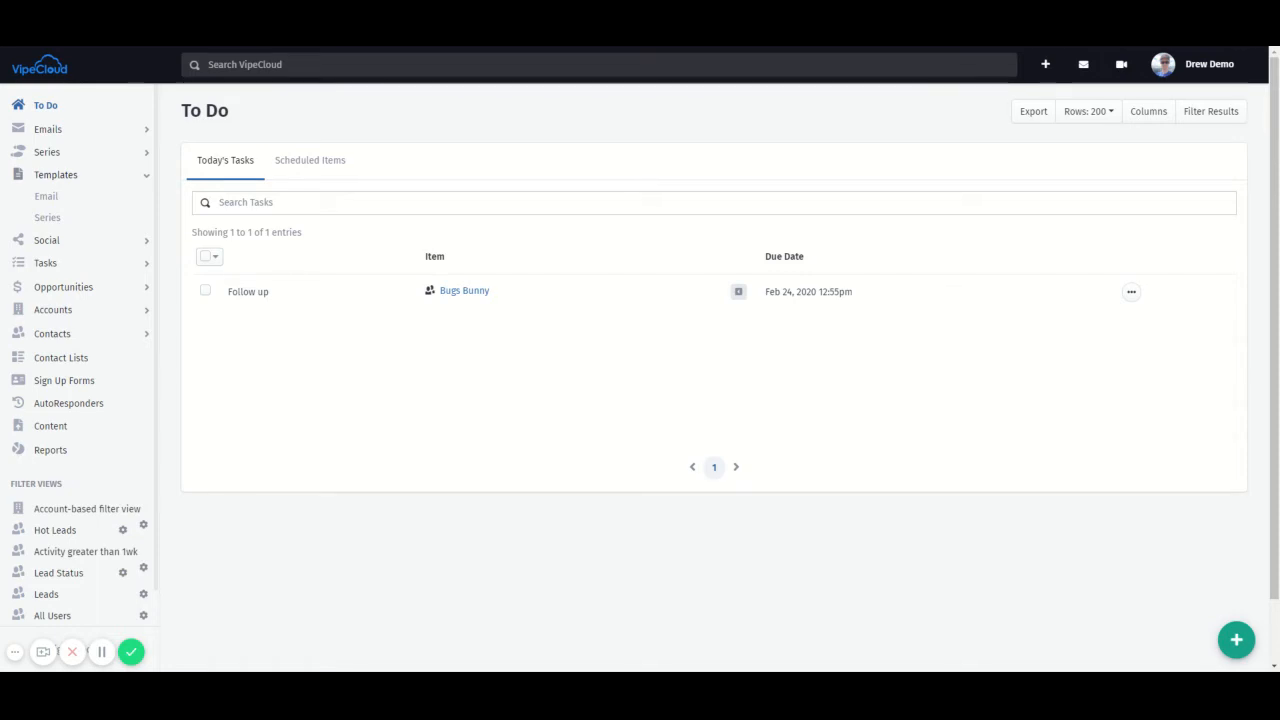
left_click(46, 198)
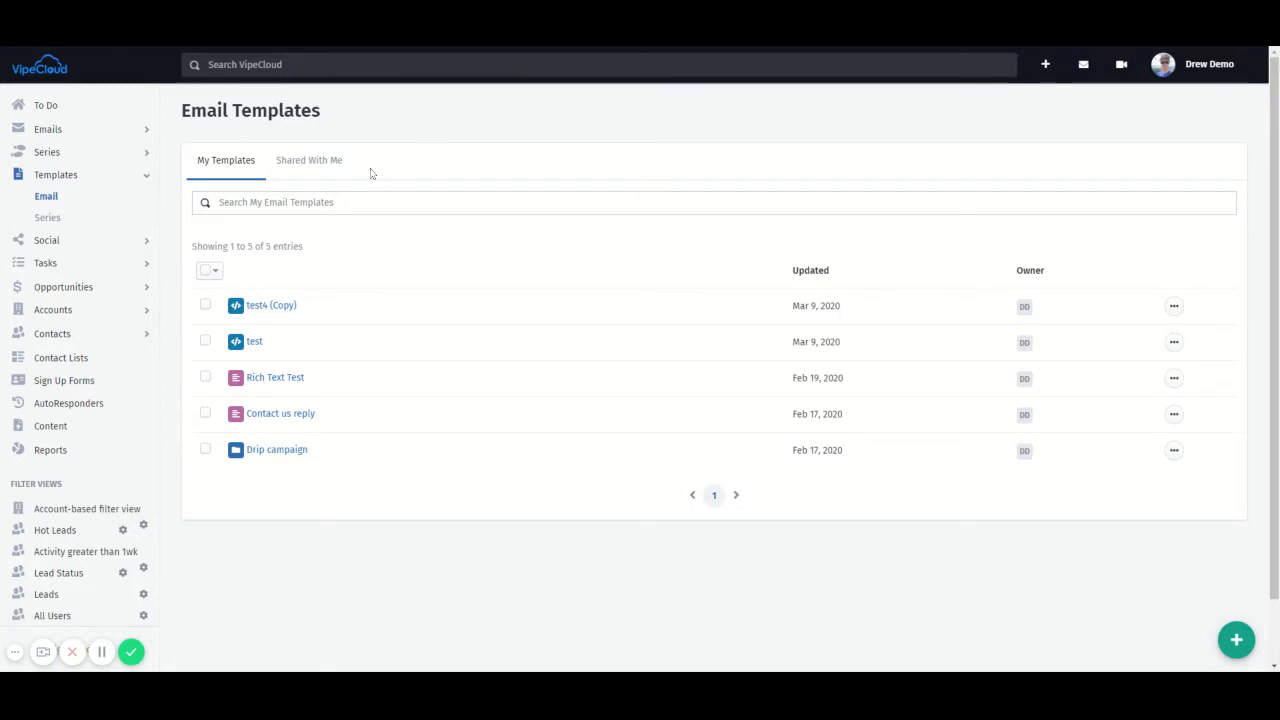
left_click(285, 166)
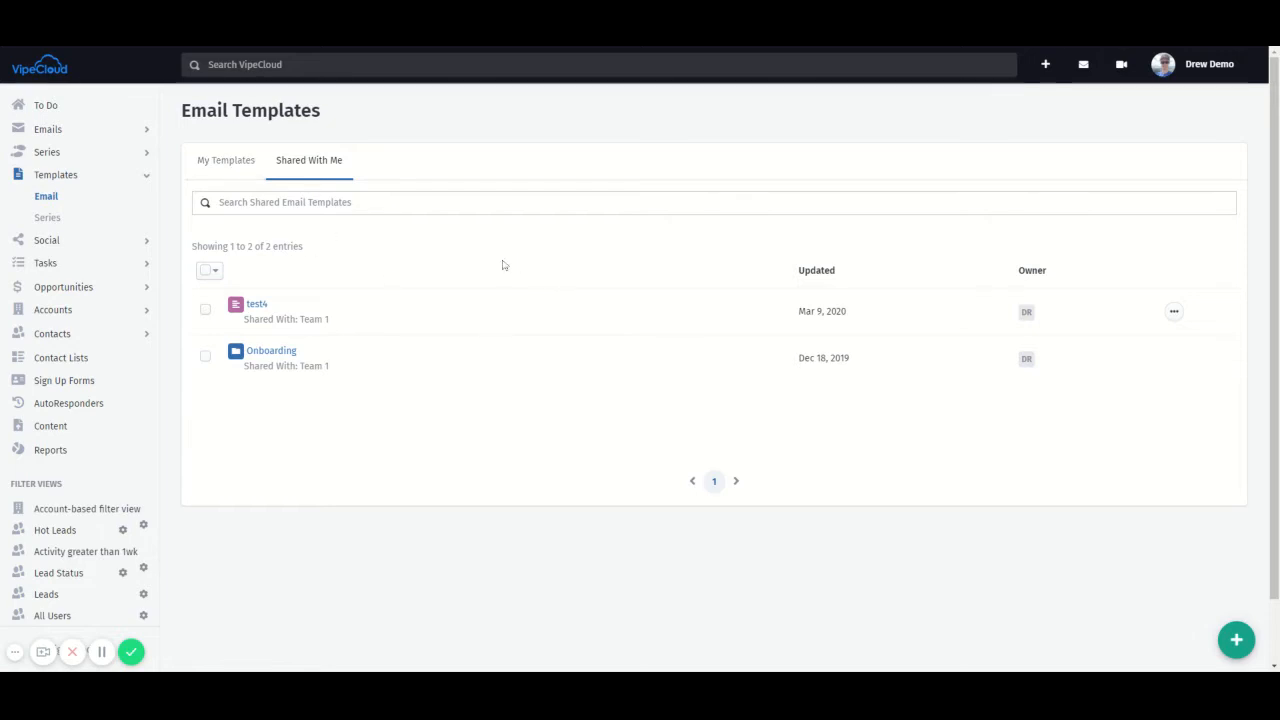
left_click(221, 164)
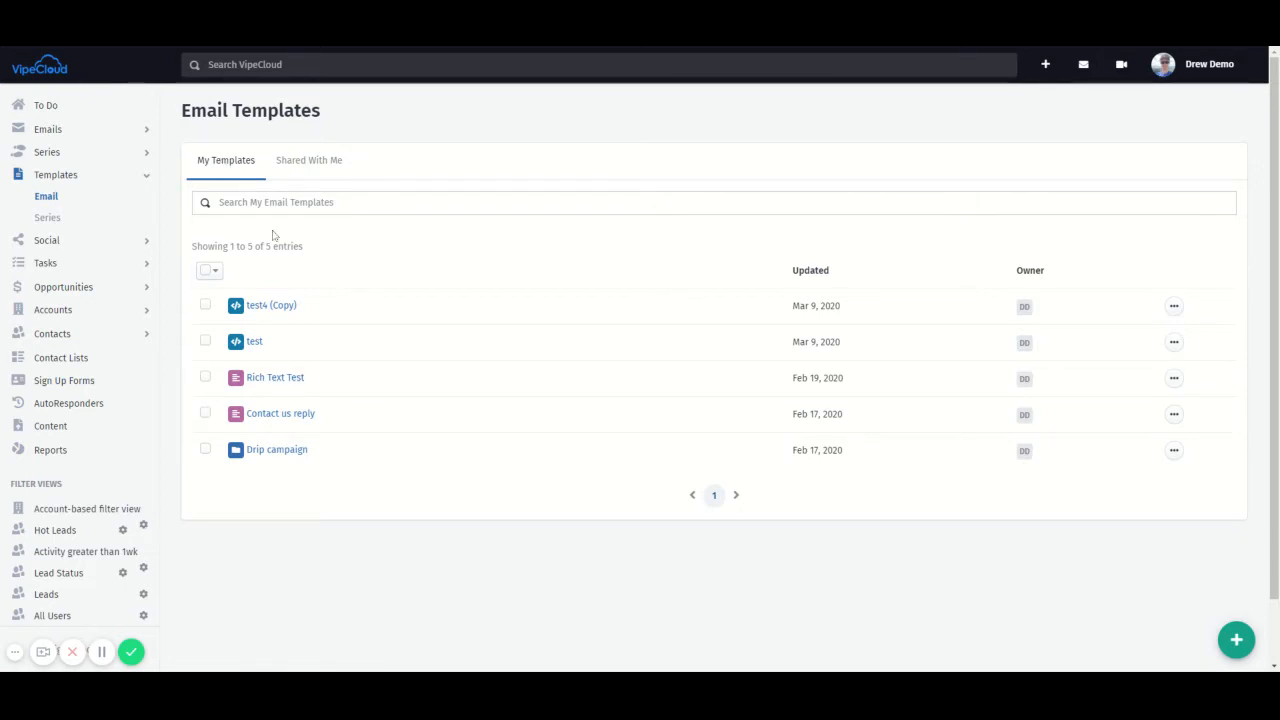
Open the test4 (Copy) email template in the HTML builder and look through its layout
left_click(271, 304)
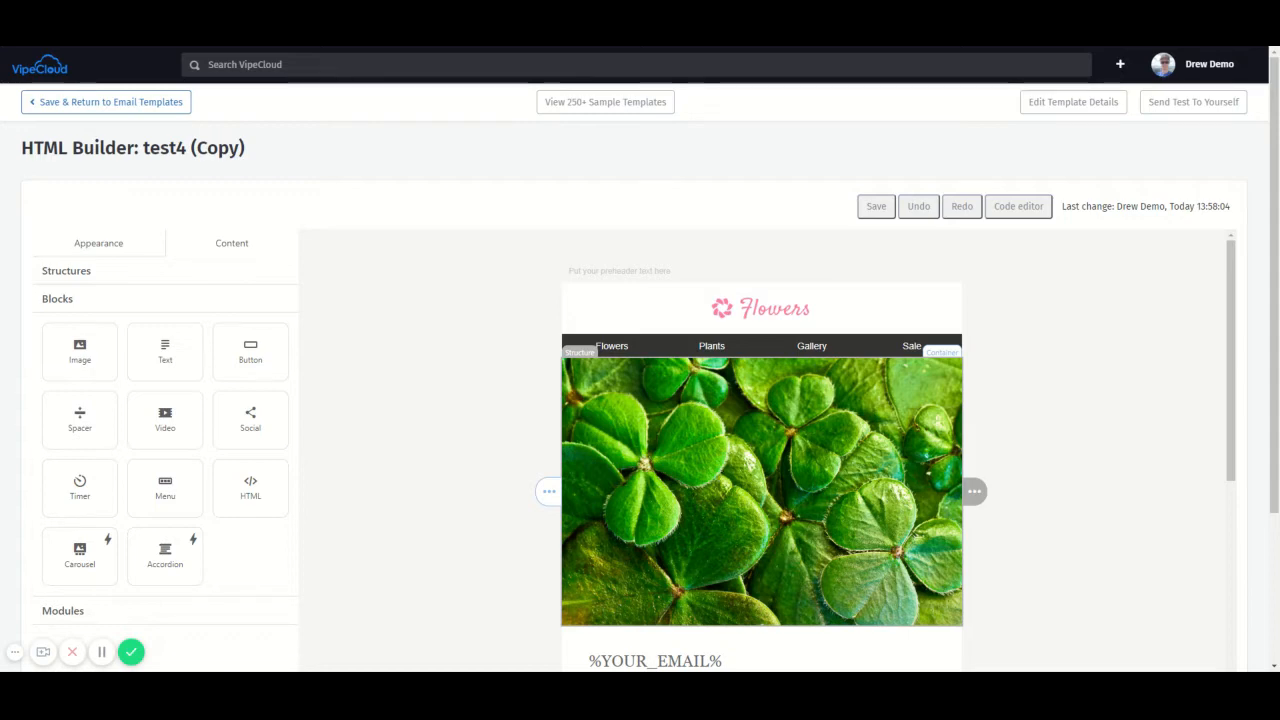
scroll(679, 437, "down", 2)
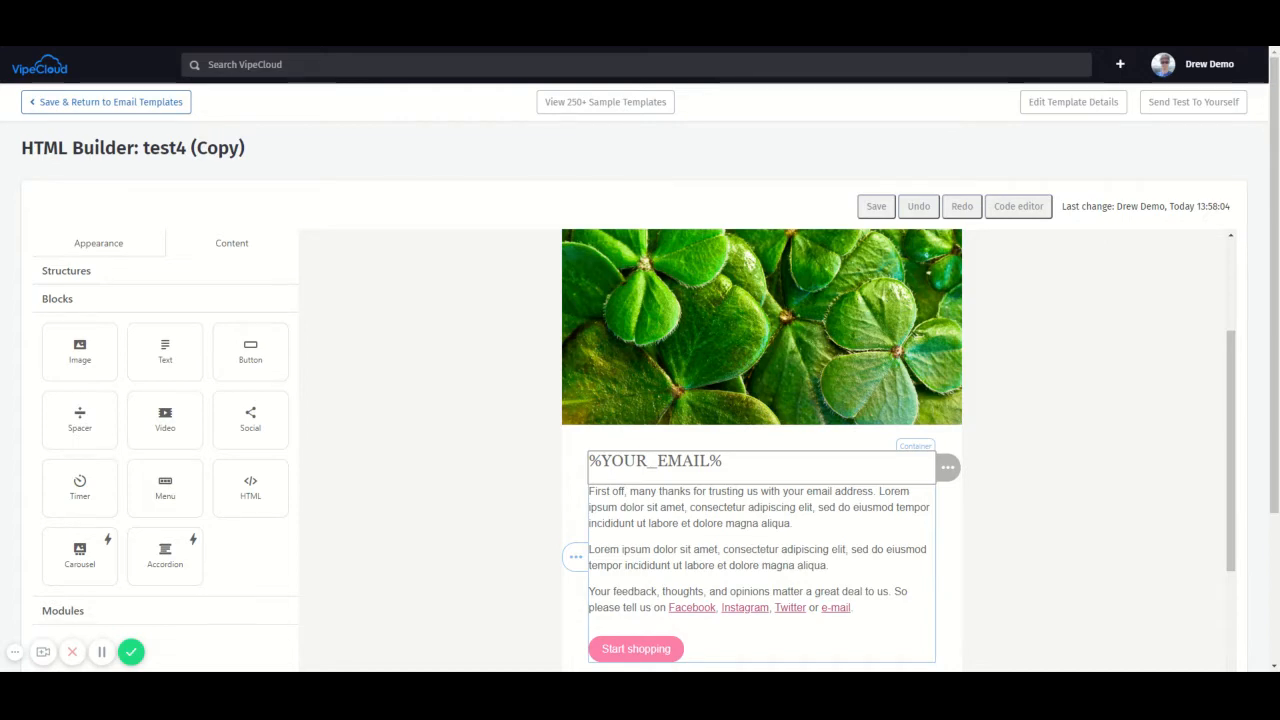
scroll(692, 479, "down", 5)
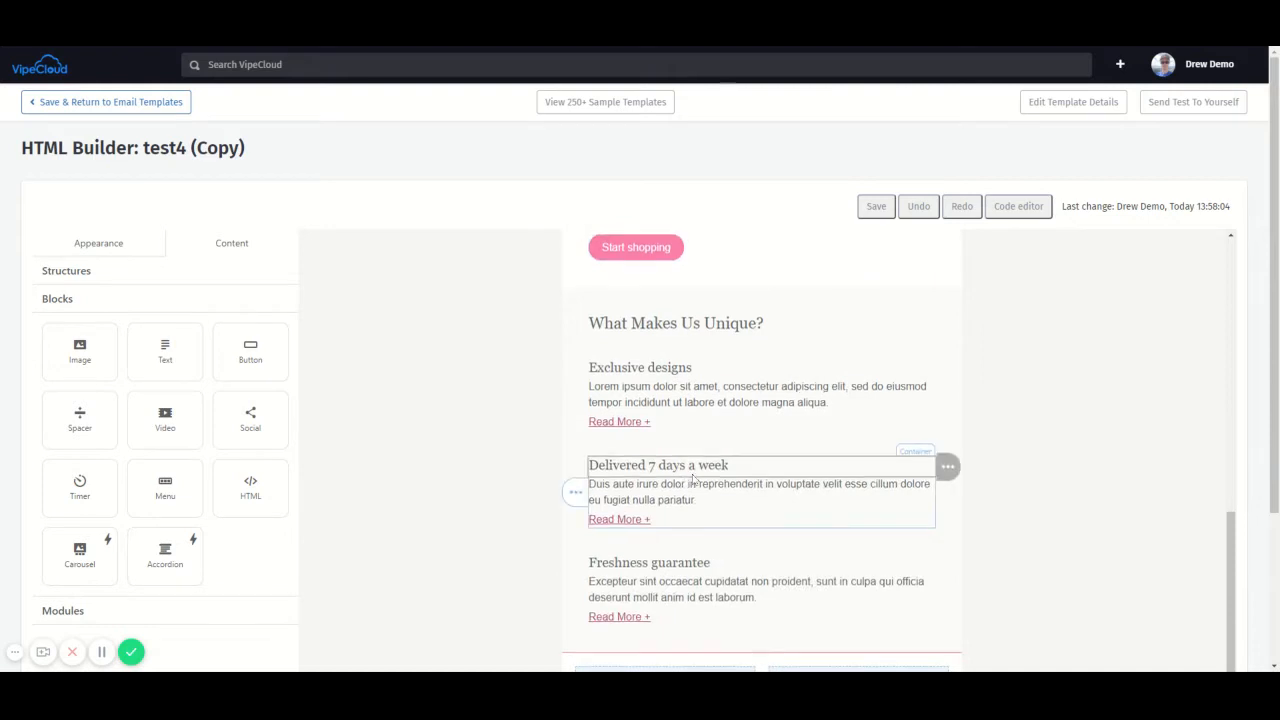
scroll(692, 479, "up", 5)
scroll(692, 479, "up", 3)
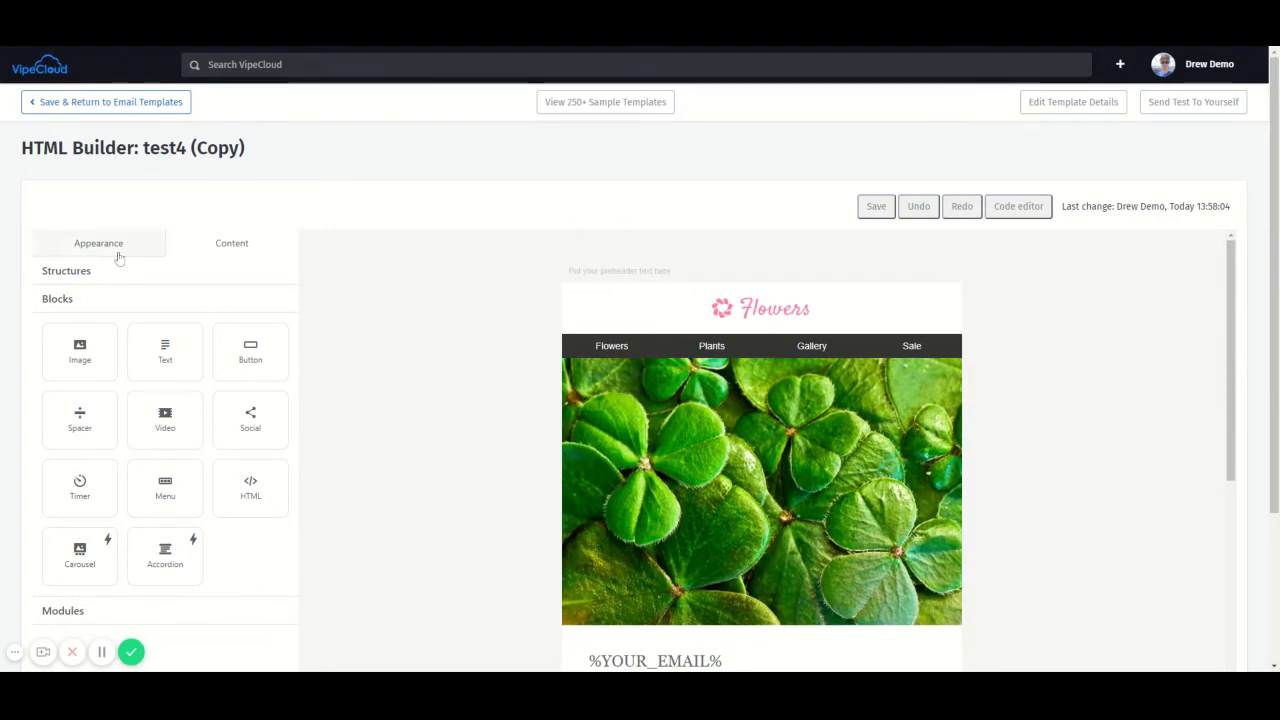
Review the template's general appearance settings, including width, padding and link options, and return to the content blocks
left_click(118, 246)
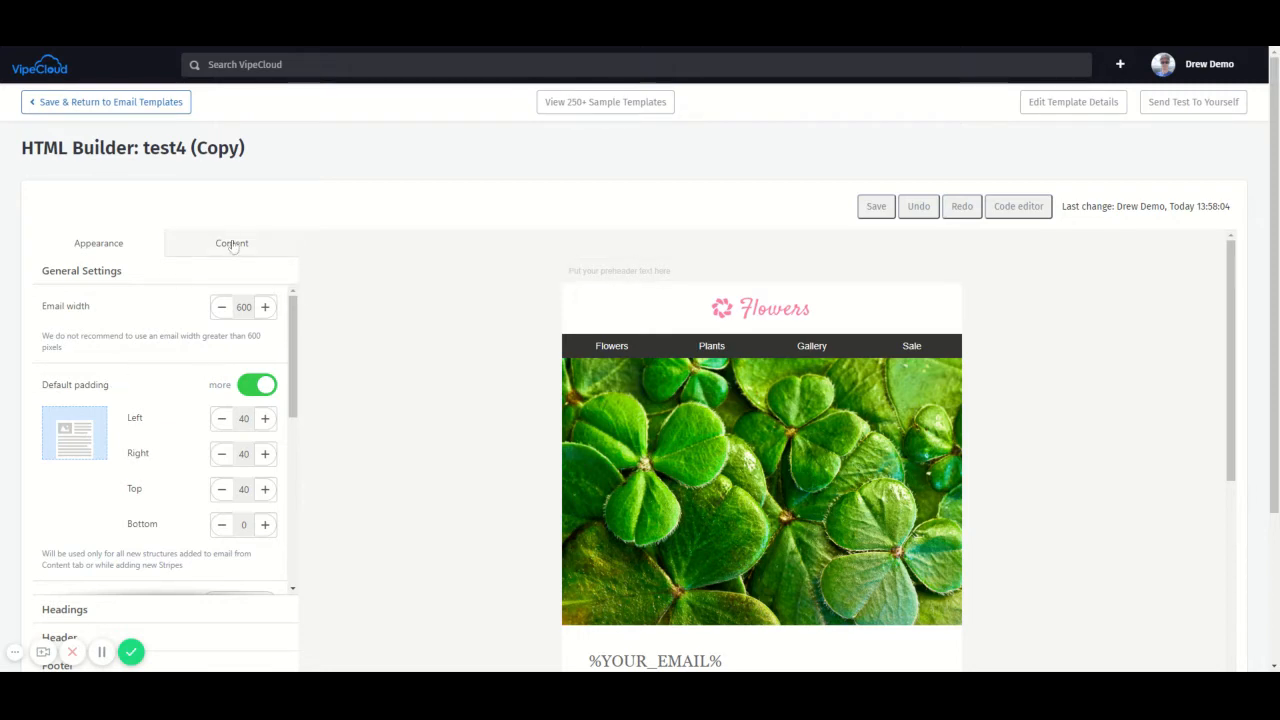
scroll(190, 430, "down", 6)
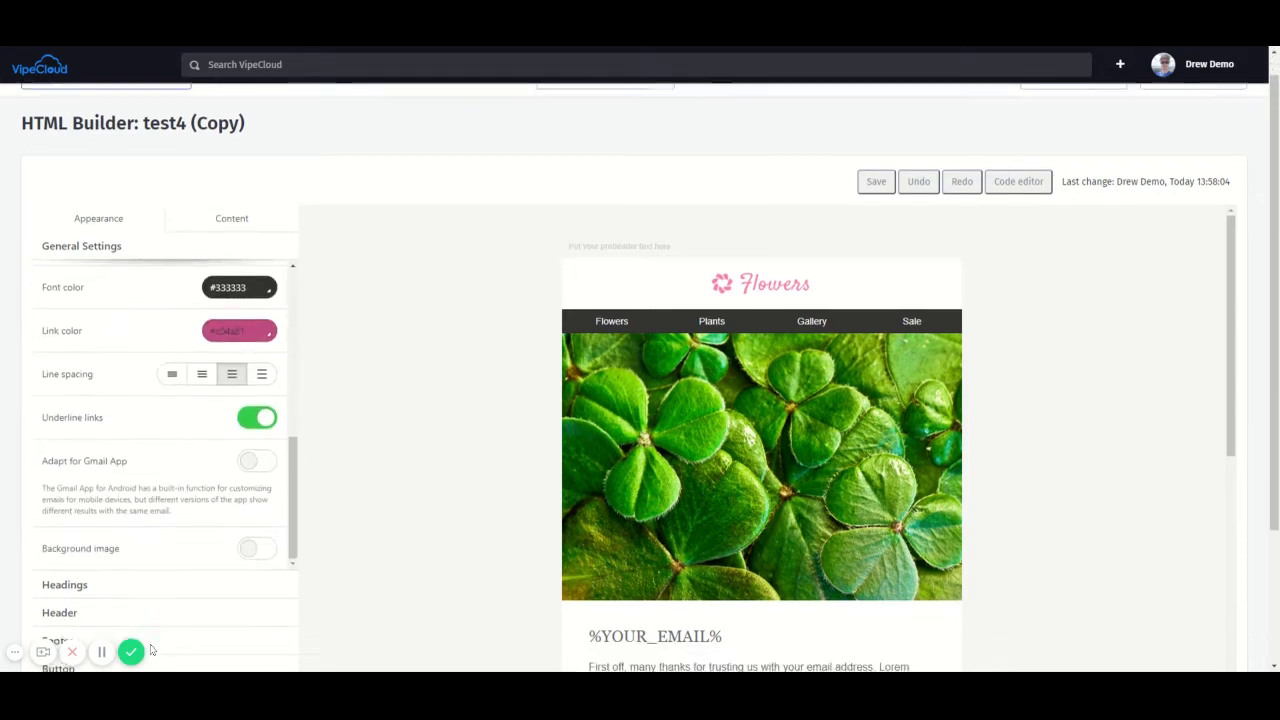
scroll(120, 474, "down", 2)
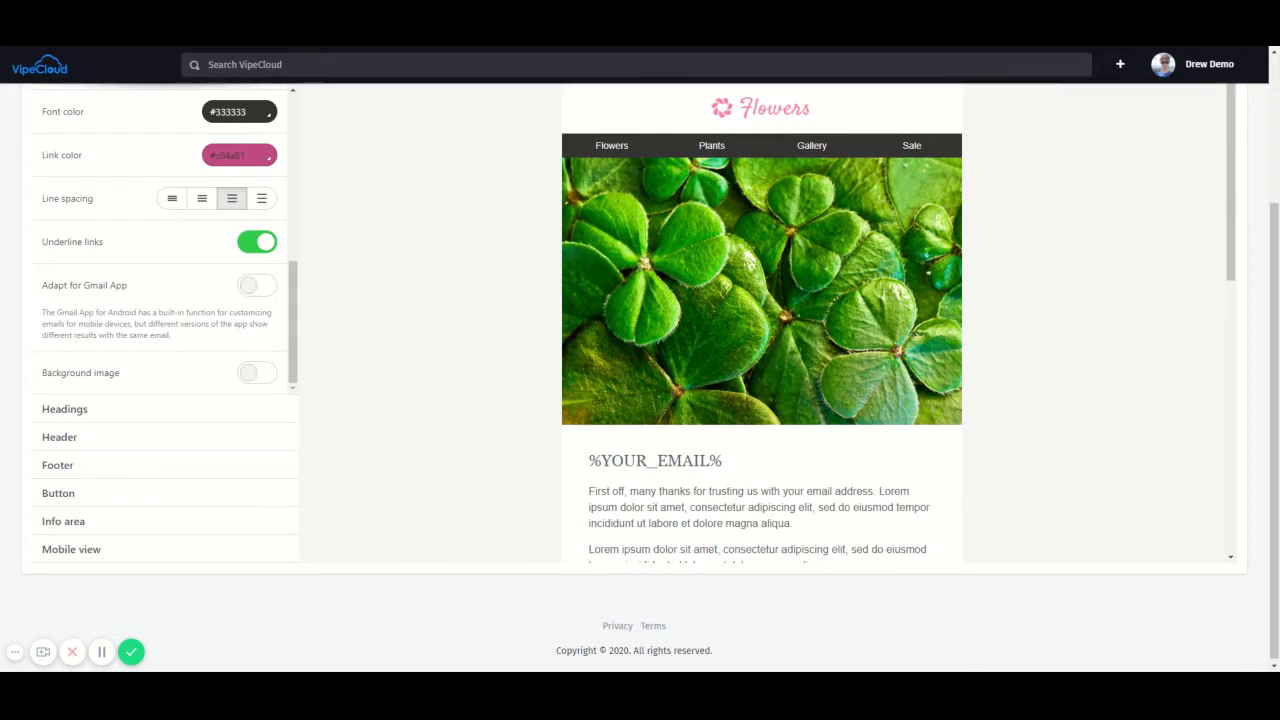
scroll(117, 466, "up", 2)
left_click(215, 248)
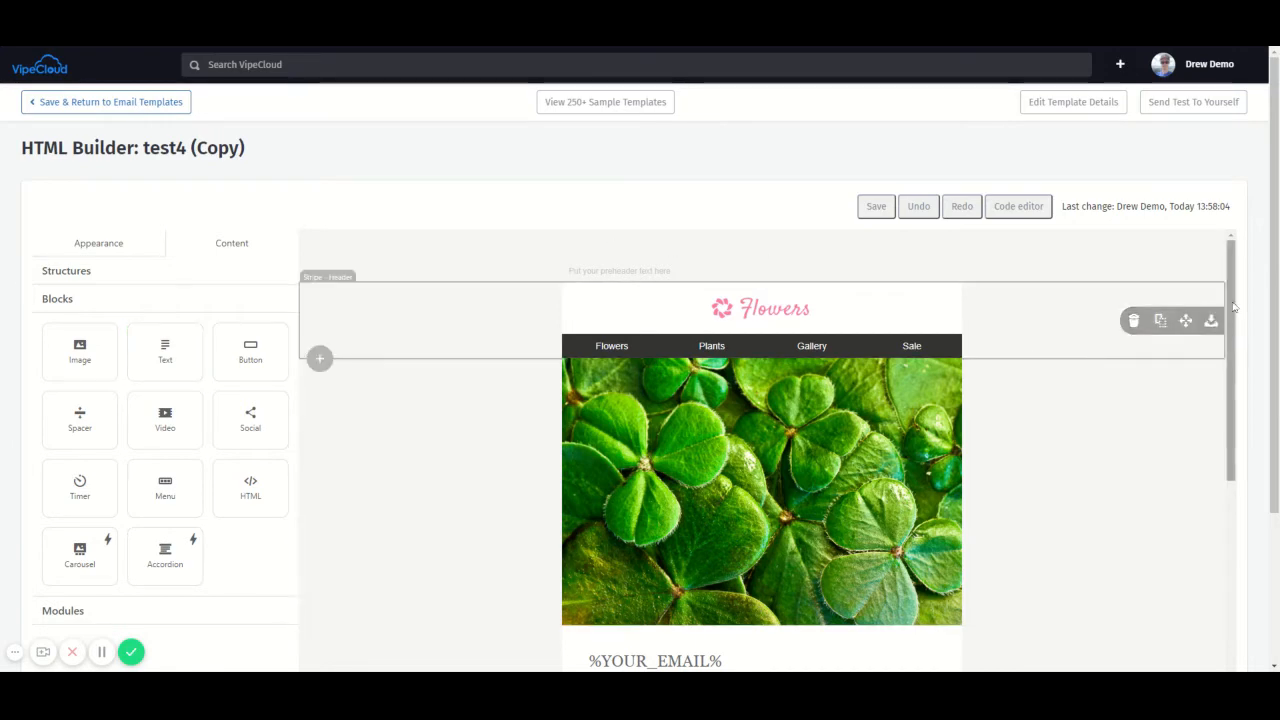
Examine the whole email from the Flowers header to the Freshness guarantee section alongside the available content blocks
left_click_drag(1231, 308, 1258, 255)
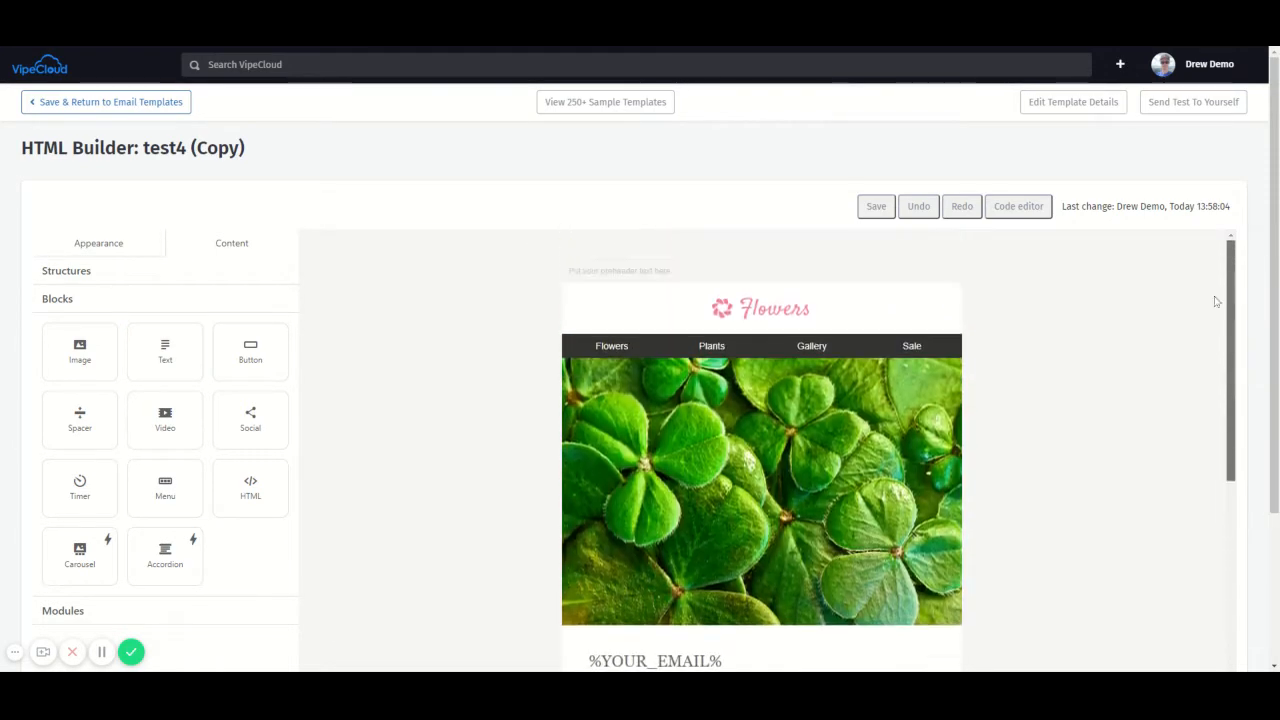
scroll(1258, 254, "down", 2)
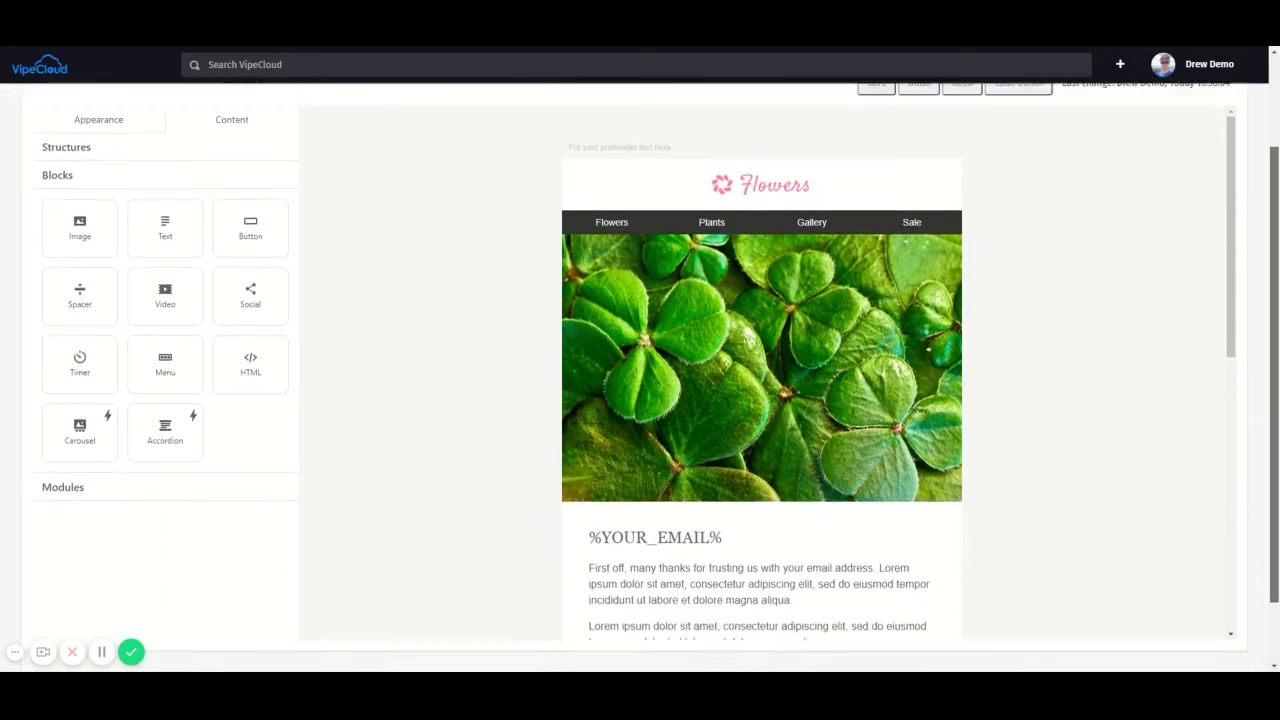
scroll(1258, 252, "up", 2)
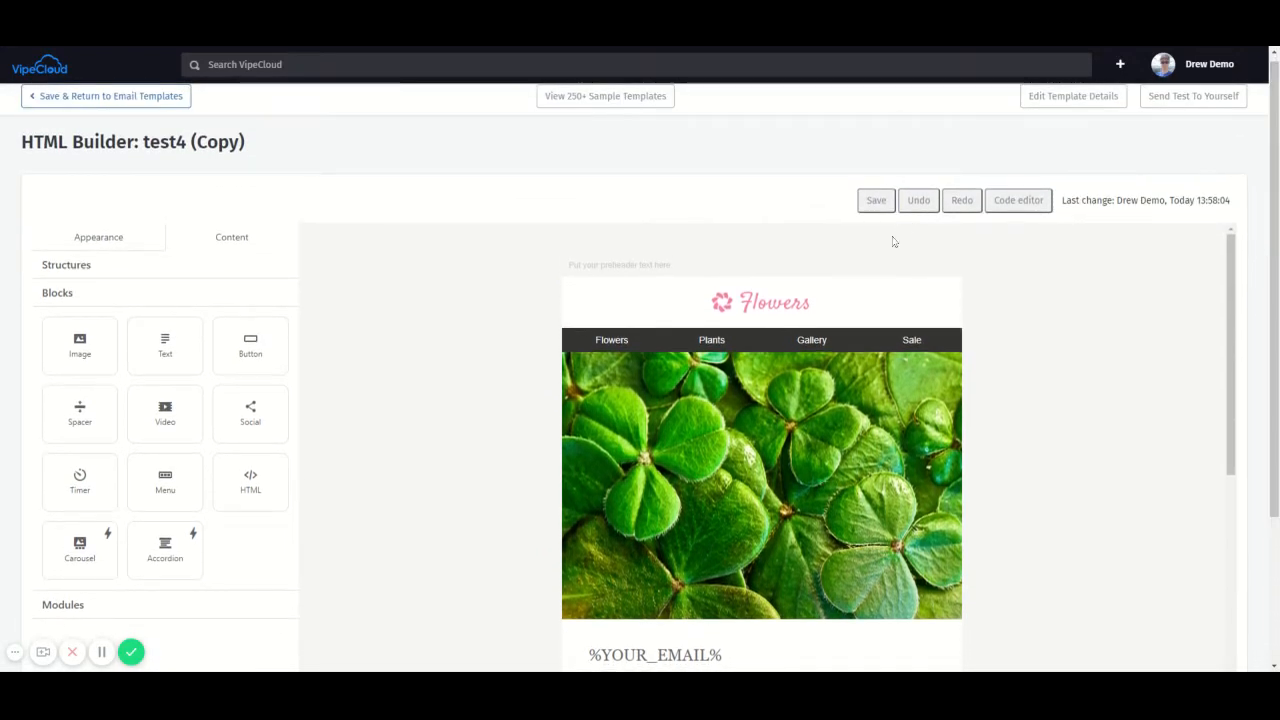
scroll(798, 375, "down", 3)
scroll(798, 375, "down", 4)
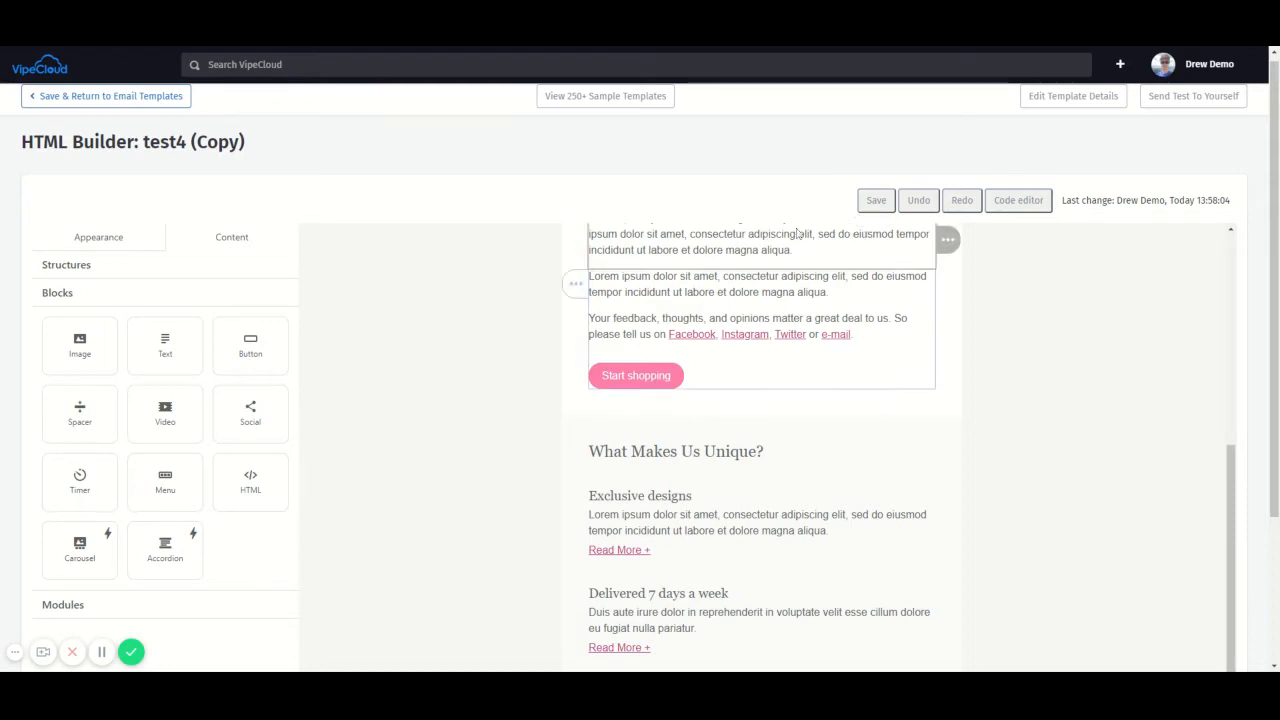
scroll(1249, 268, "down", 1)
scroll(1249, 268, "down", 1)
scroll(1256, 244, "up", 2)
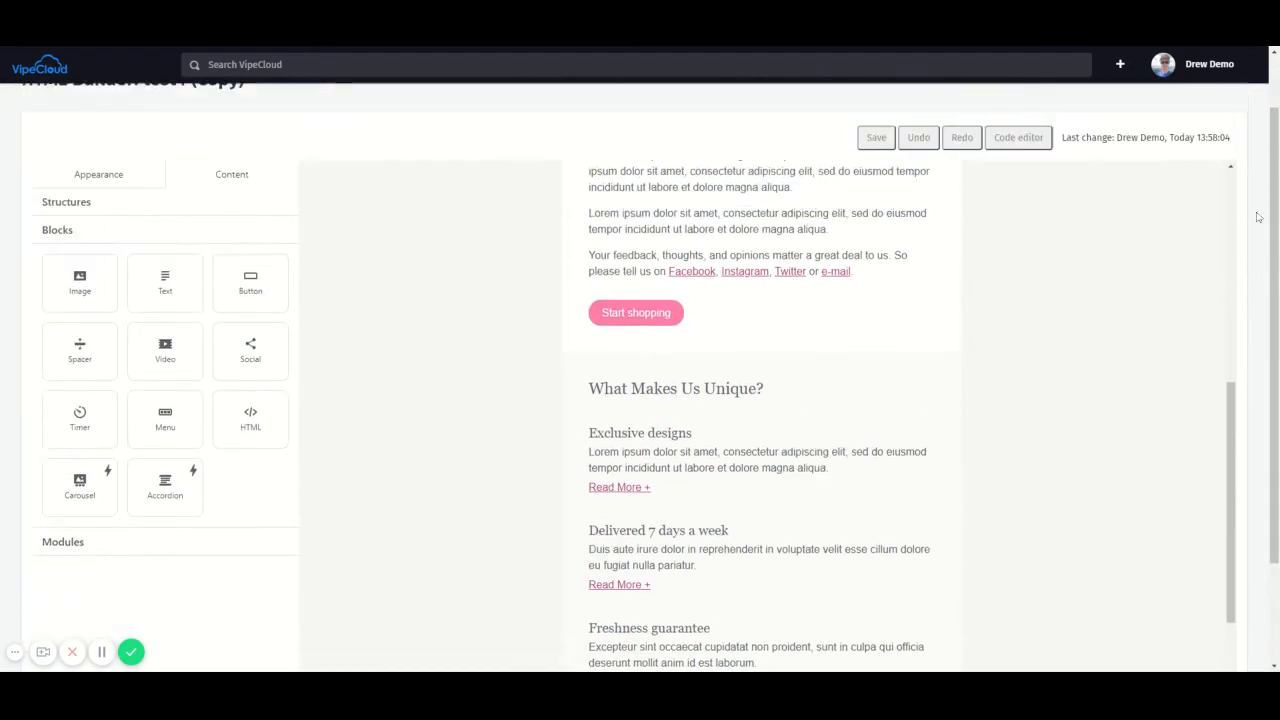
scroll(1256, 244, "down", 2)
scroll(548, 361, "down", 1)
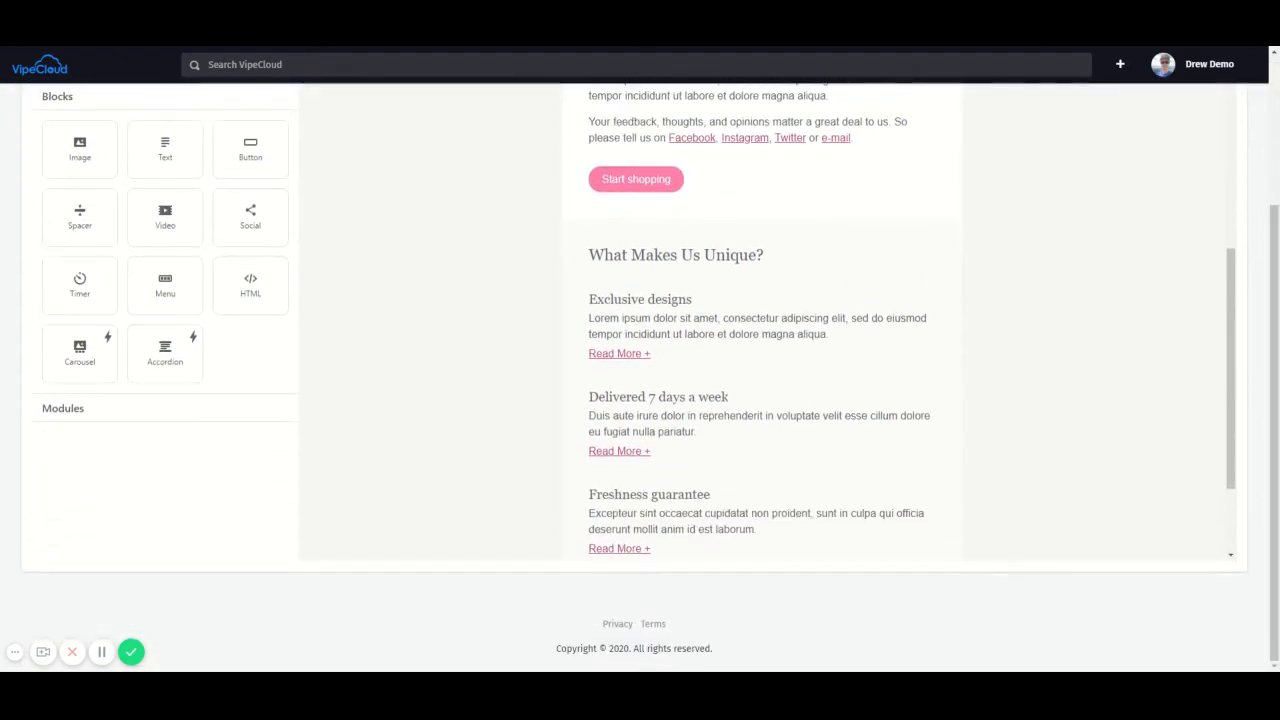
scroll(294, 397, "up", 2)
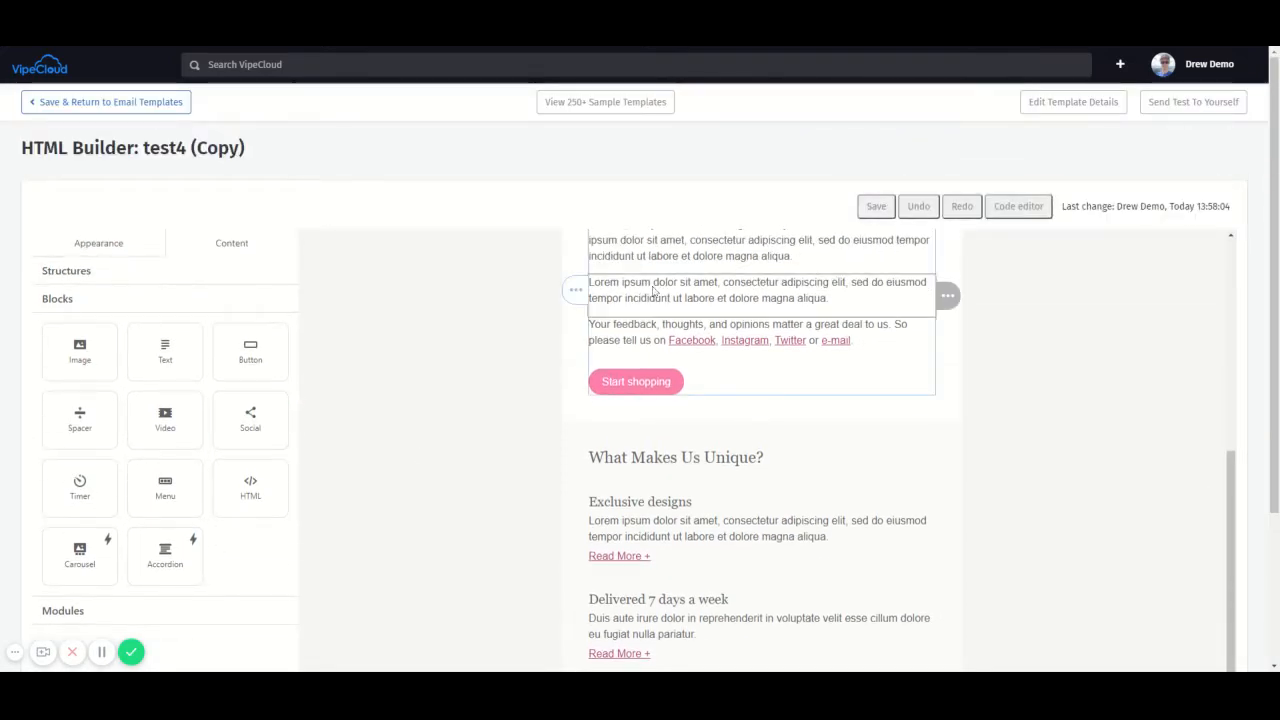
Select the Lorem ipsum paragraph above the feedback text and review its colour, alignment, spacing and padding settings
left_click(656, 283)
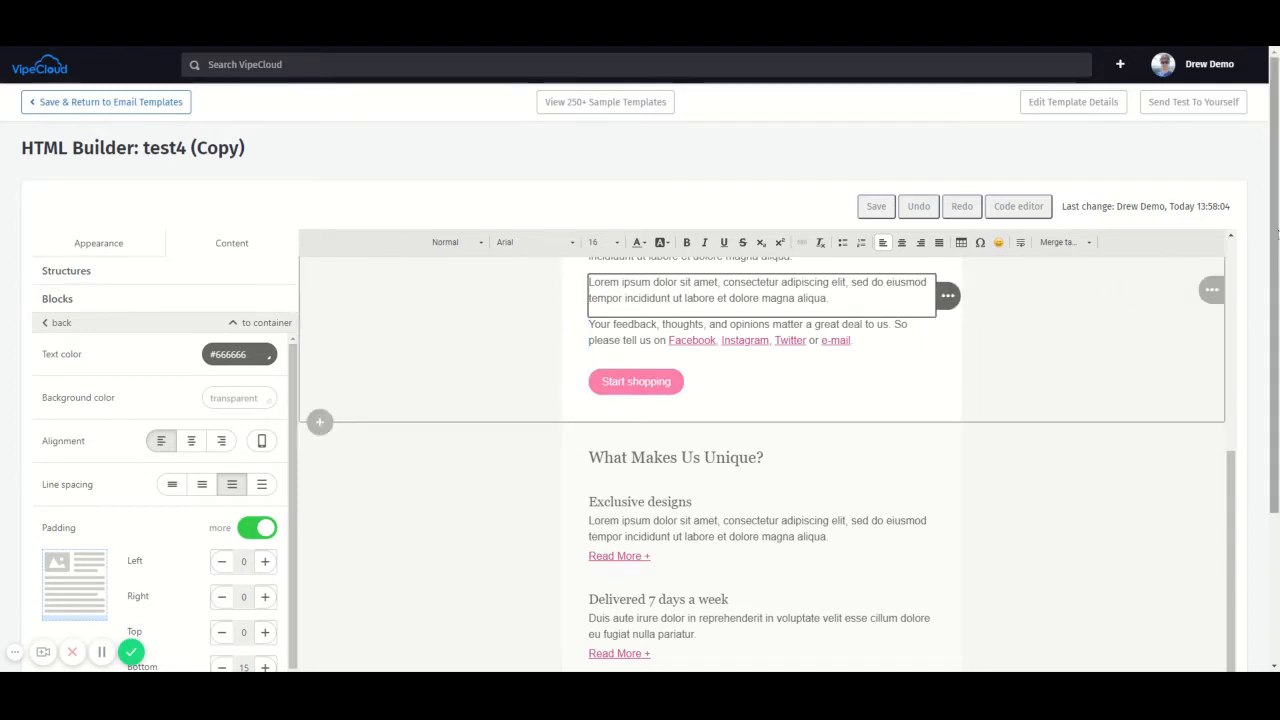
scroll(1224, 248, "down", 3)
left_click_drag(1273, 374, 1273, 405)
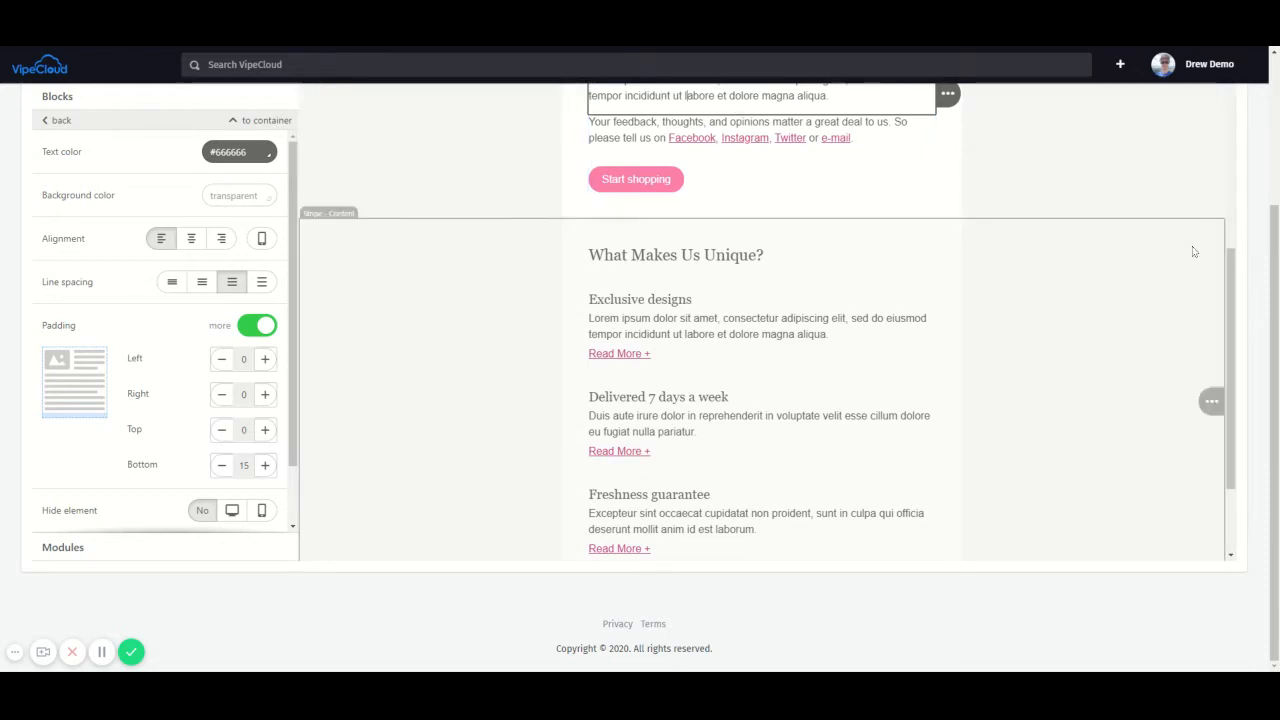
scroll(1260, 217, "up", 3)
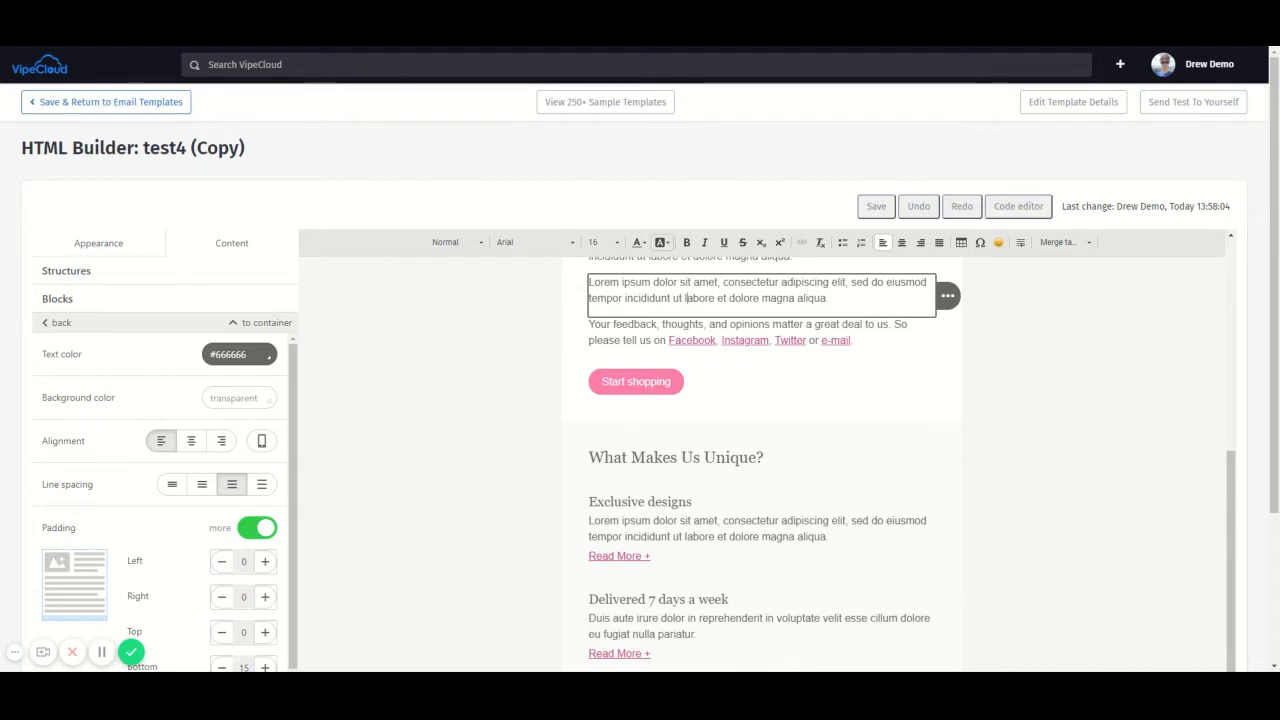
Review the paragraph format, font, text colour and background colour choices for the selected paragraph
left_click(479, 249)
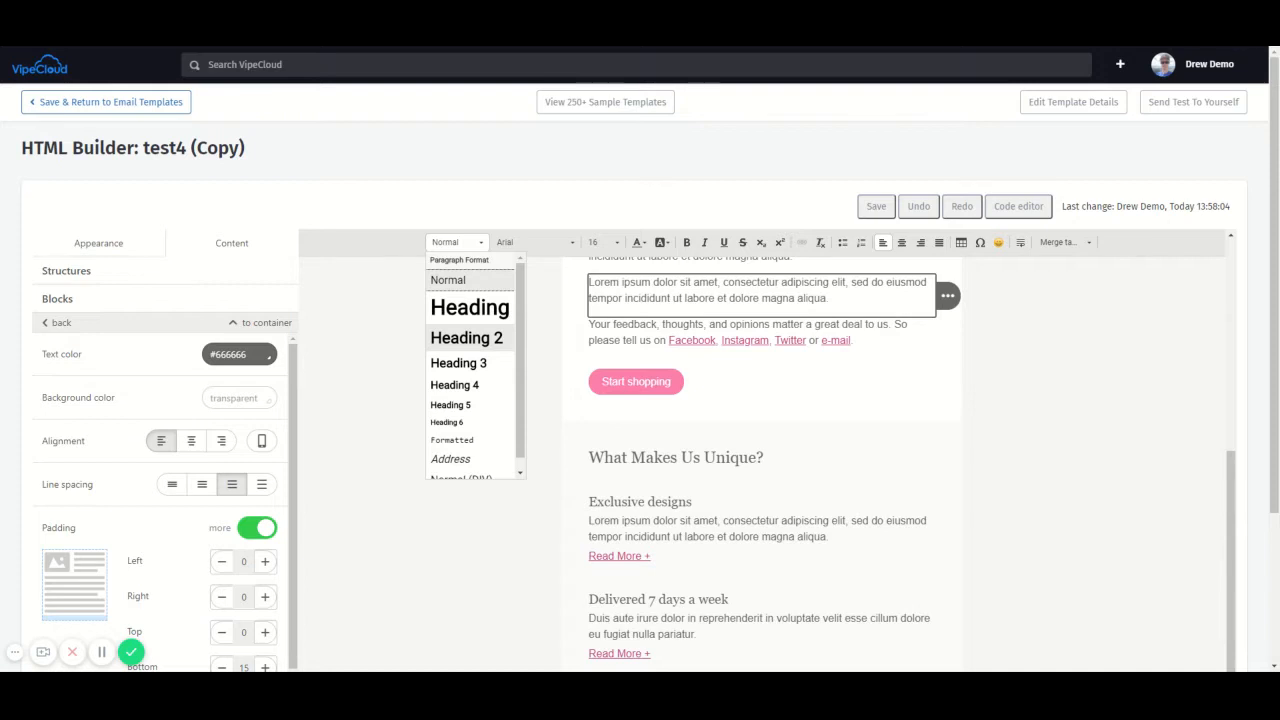
left_click(522, 248)
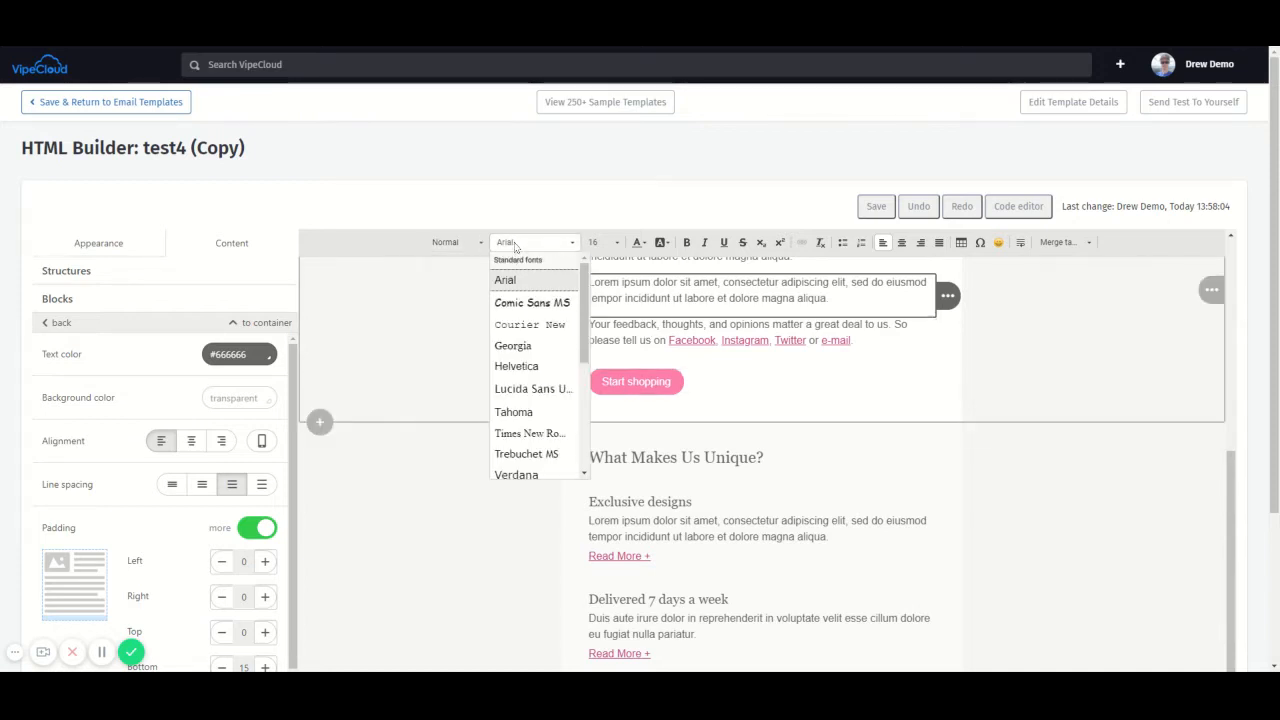
left_click(466, 249)
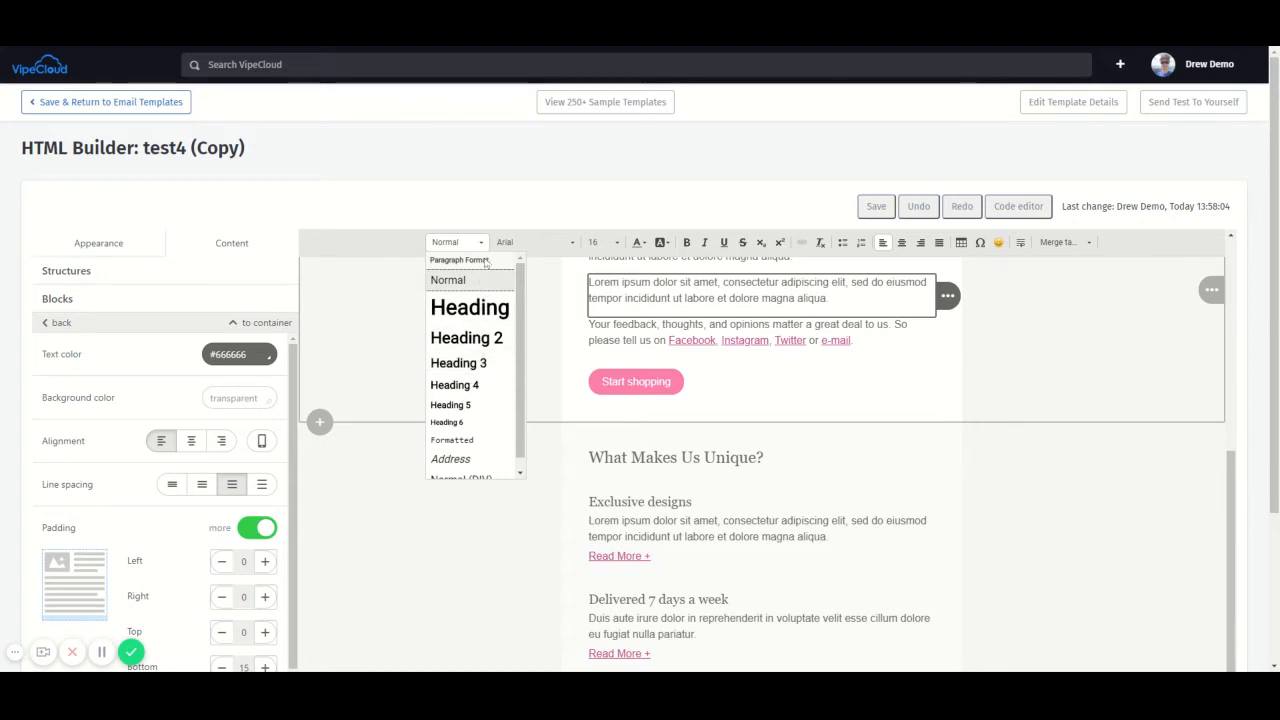
left_click(538, 243)
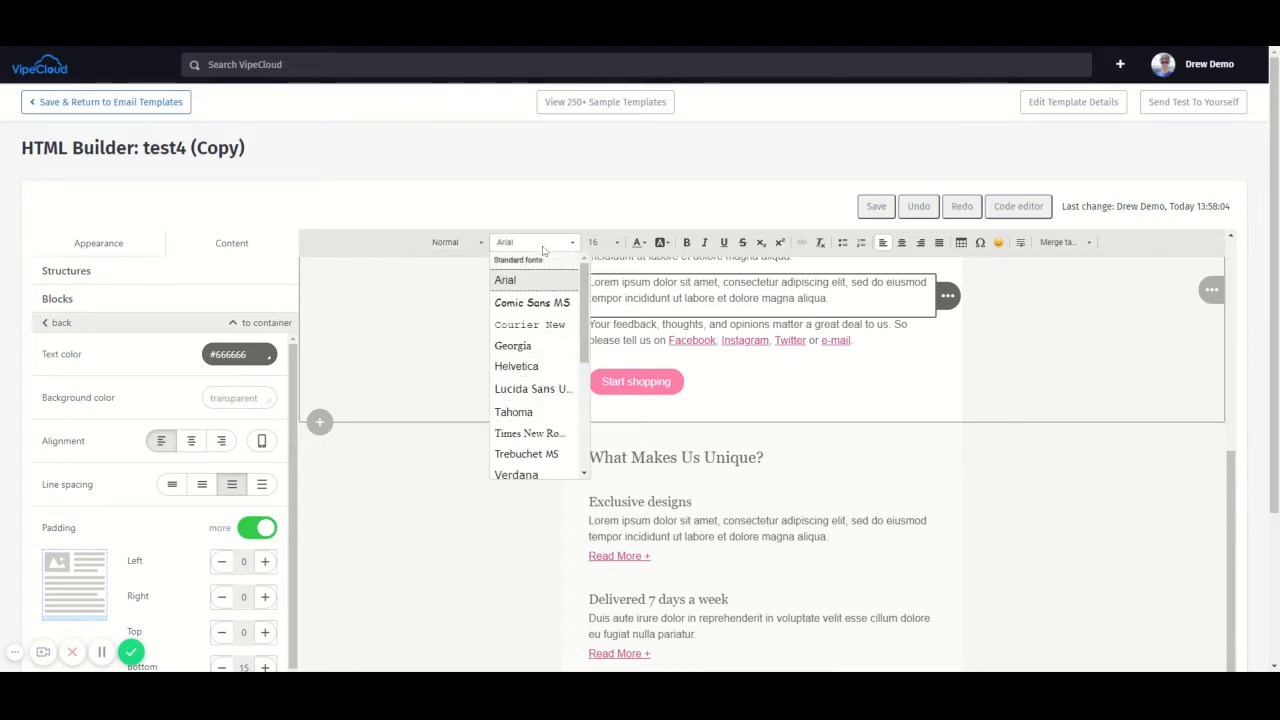
left_click(565, 249)
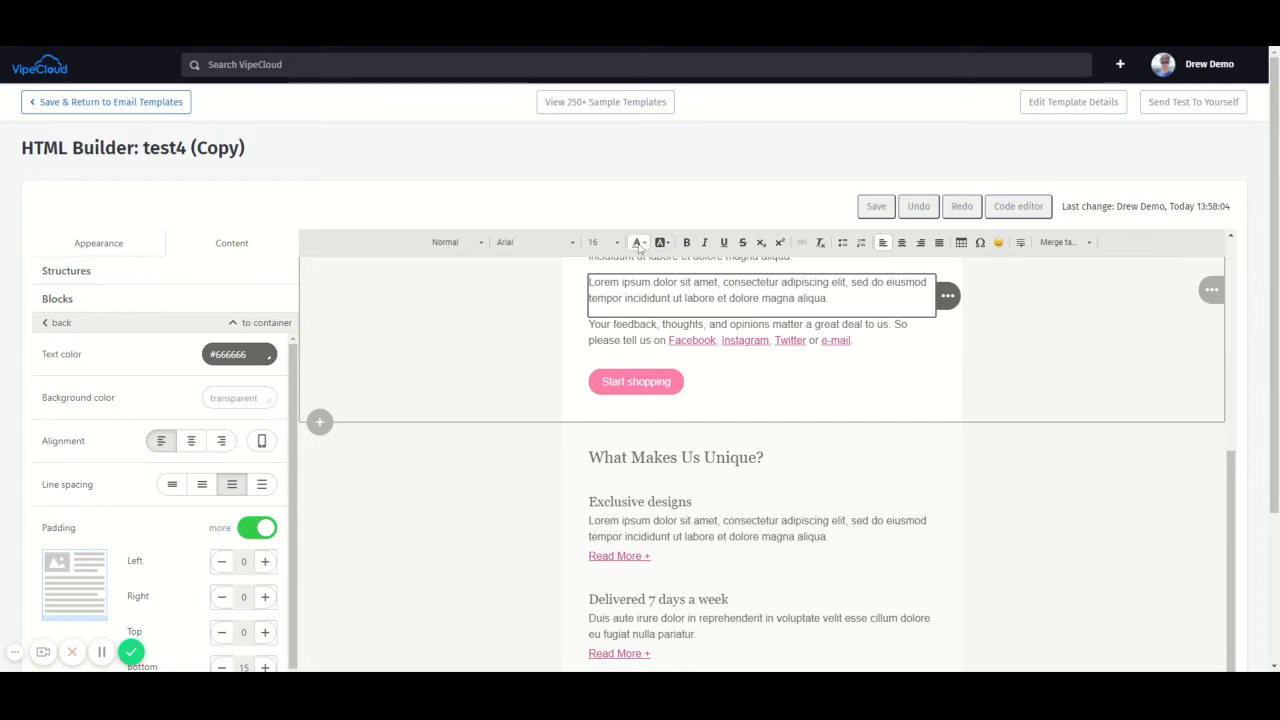
left_click(639, 243)
left_click(639, 243)
left_click(661, 243)
left_click(661, 243)
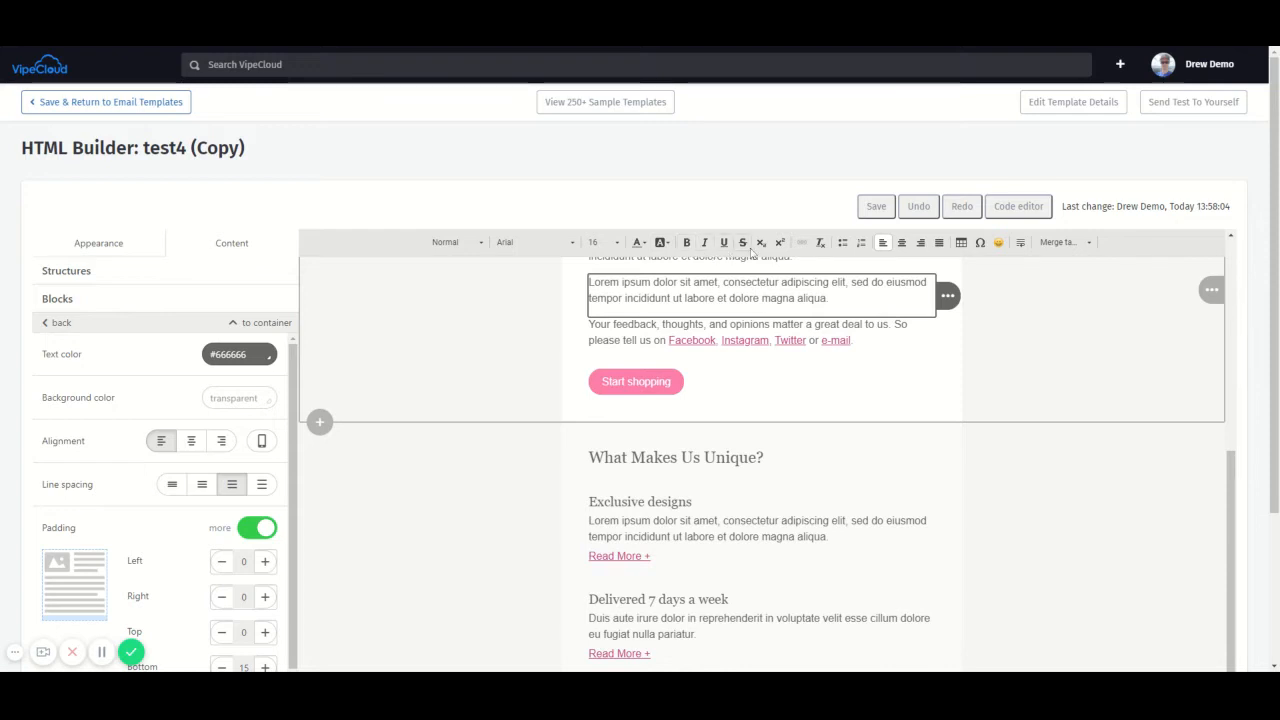
left_click(831, 324)
left_click_drag(829, 299, 724, 299)
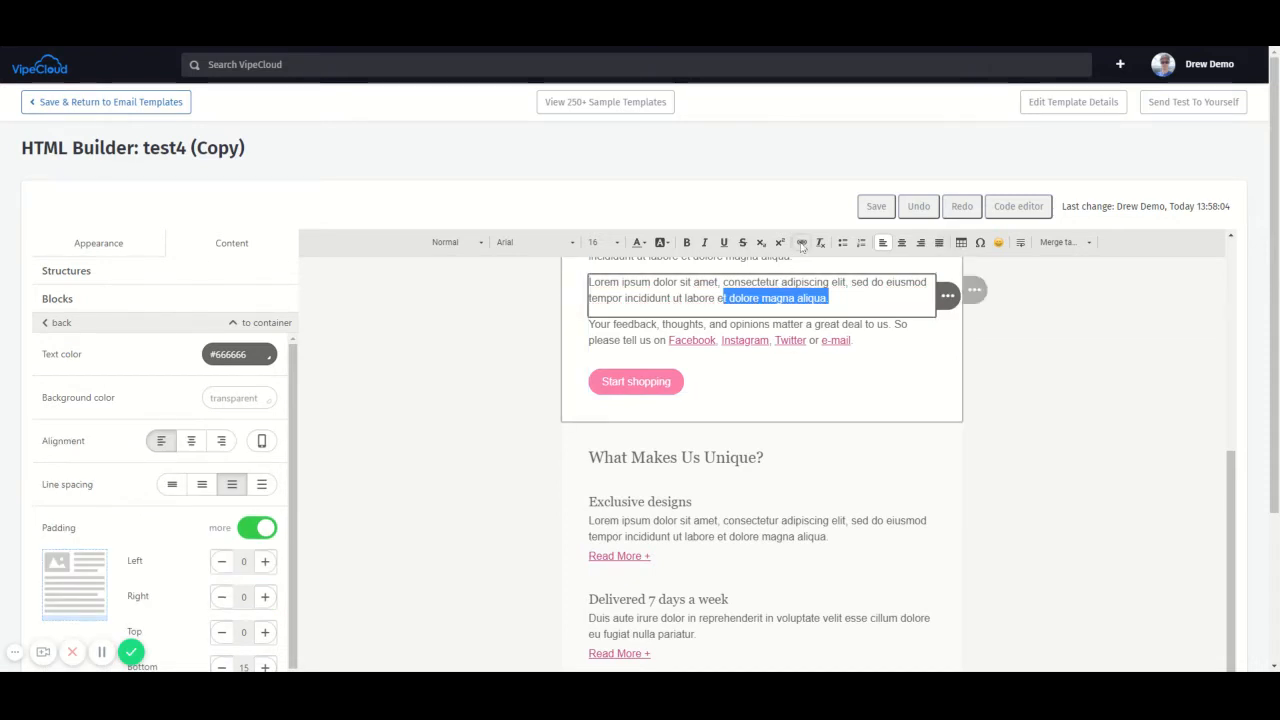
left_click(801, 243)
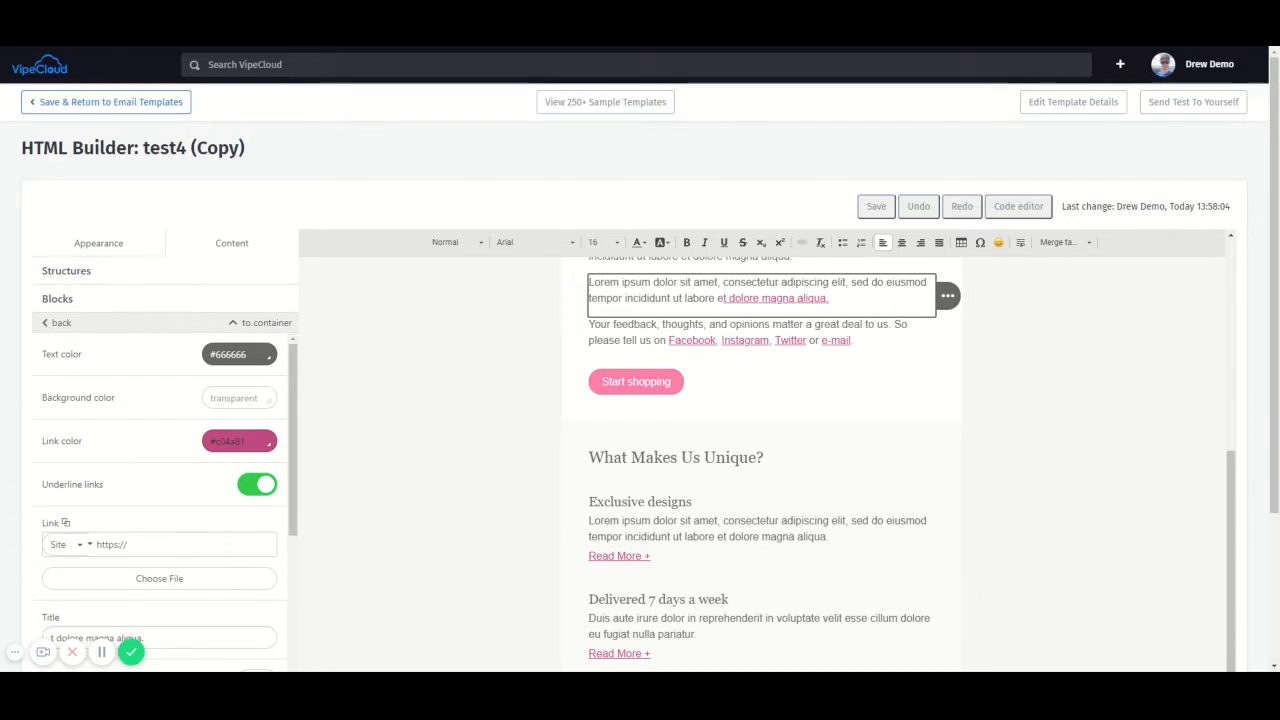
left_click(170, 545)
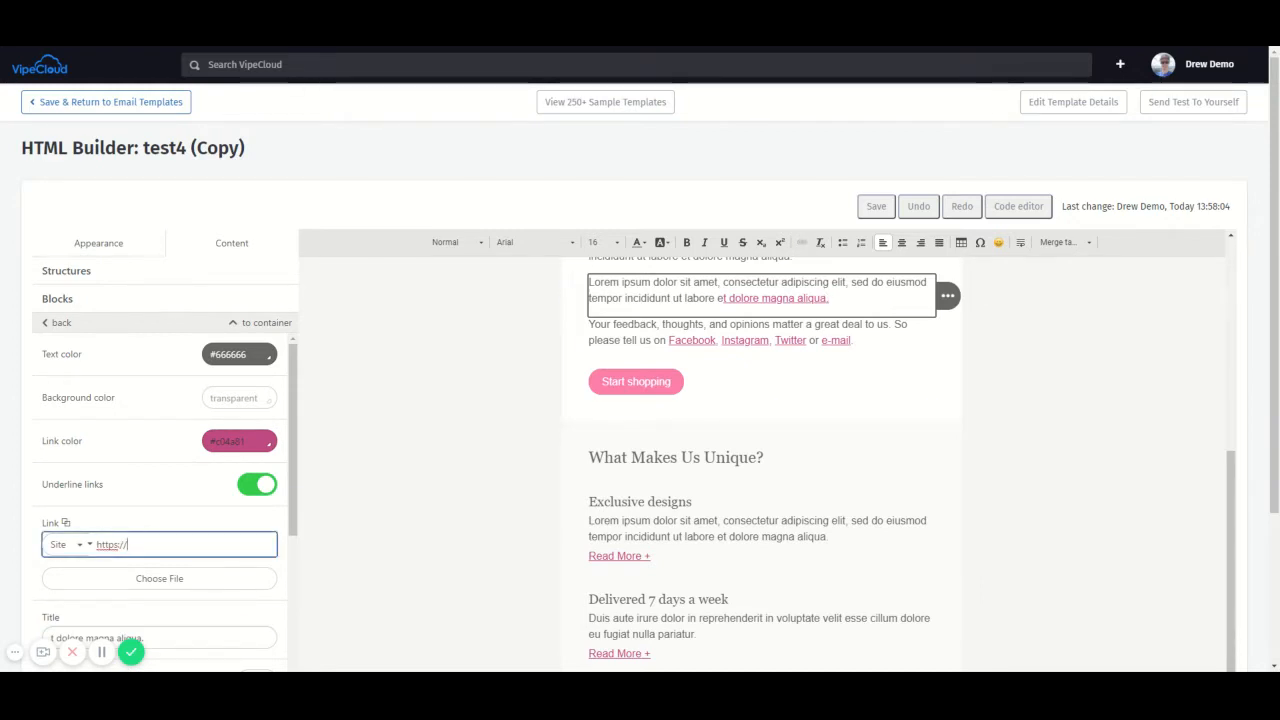
left_click(853, 300)
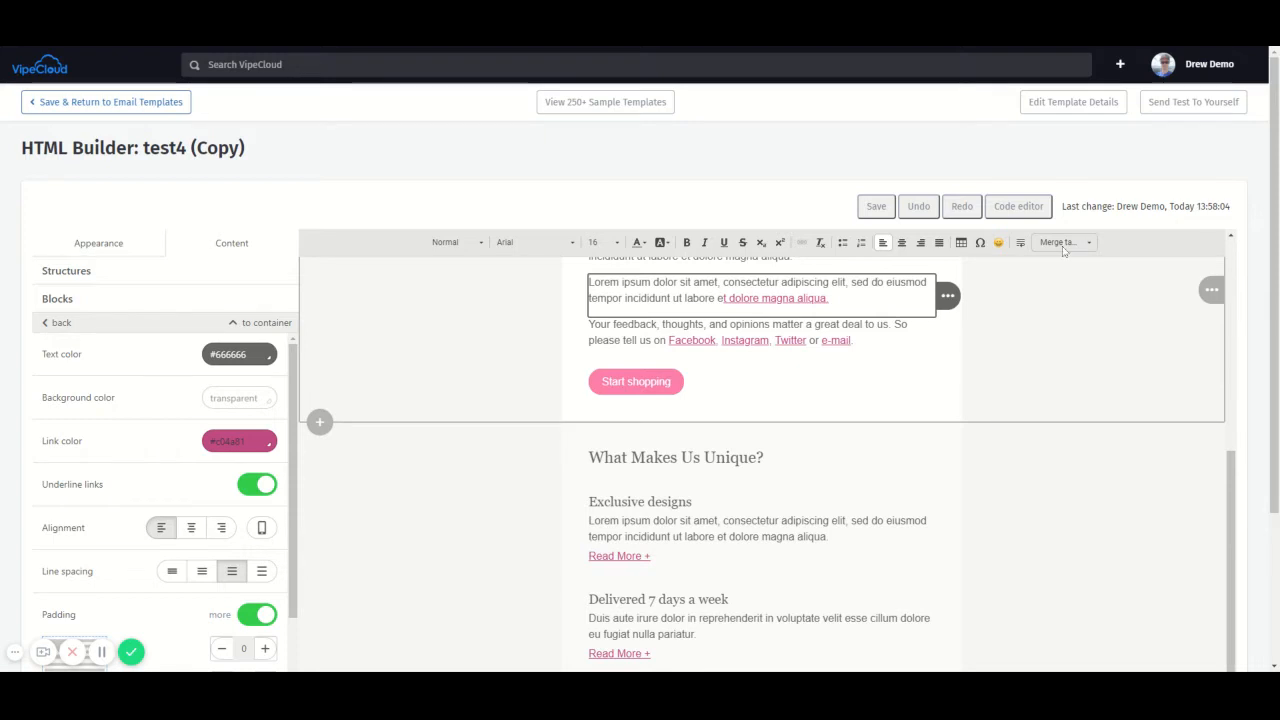
Browse the merge tags available for the text, close the list without inserting one, and select the feedback paragraph
left_click(1062, 243)
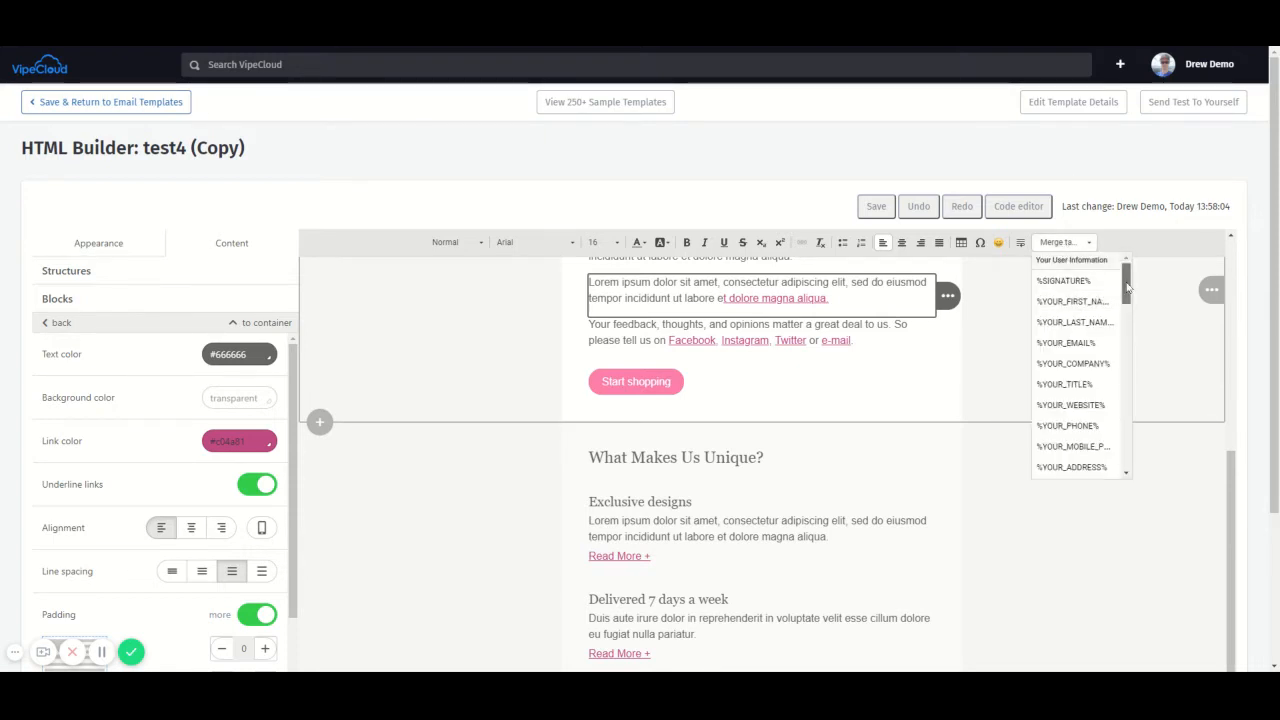
left_click_drag(1128, 288, 1128, 298)
scroll(1075, 338, "up", 1)
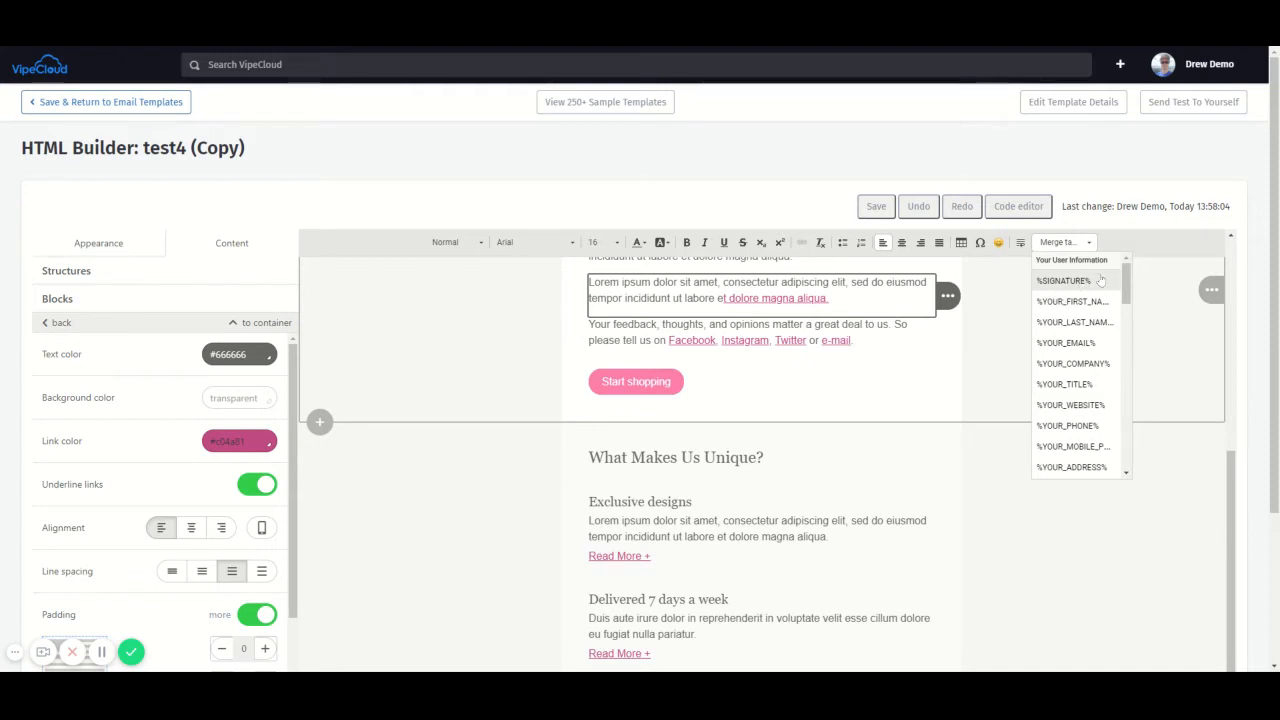
left_click(900, 354)
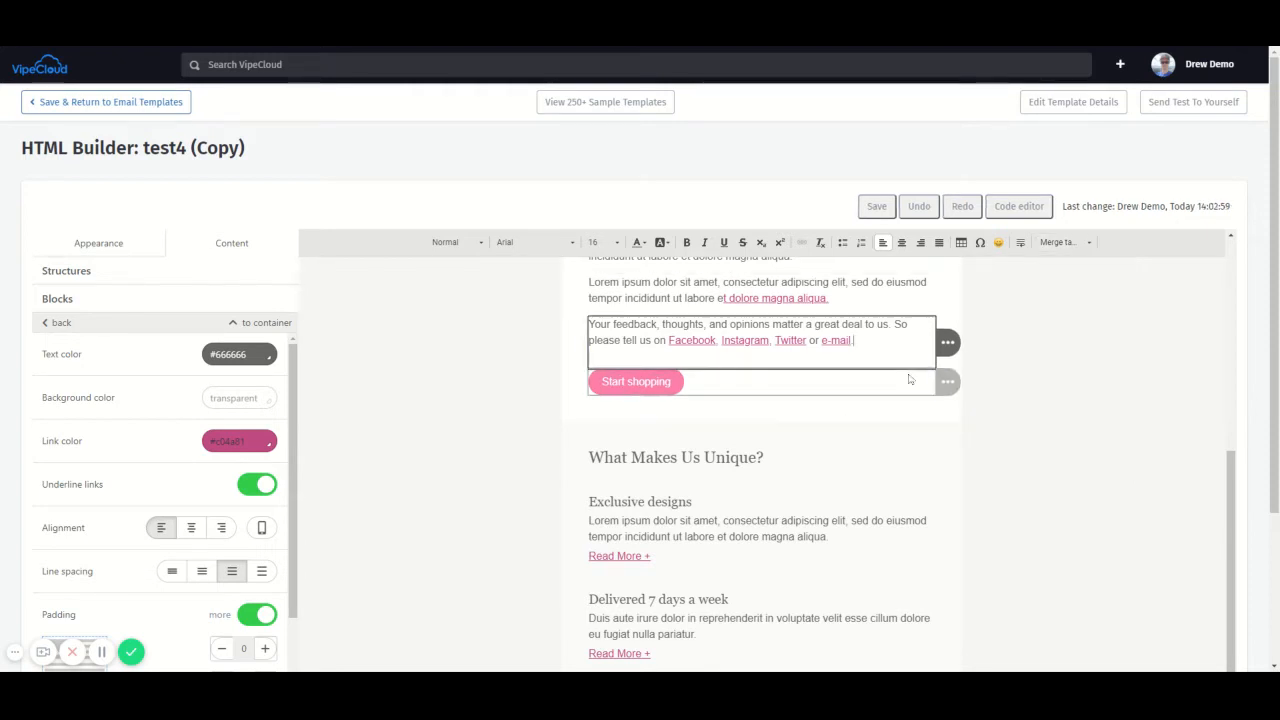
Add an empty two-column structure between the Start shopping button and the "What Makes Us Unique?" section
scroll(540, 405, "up", 6)
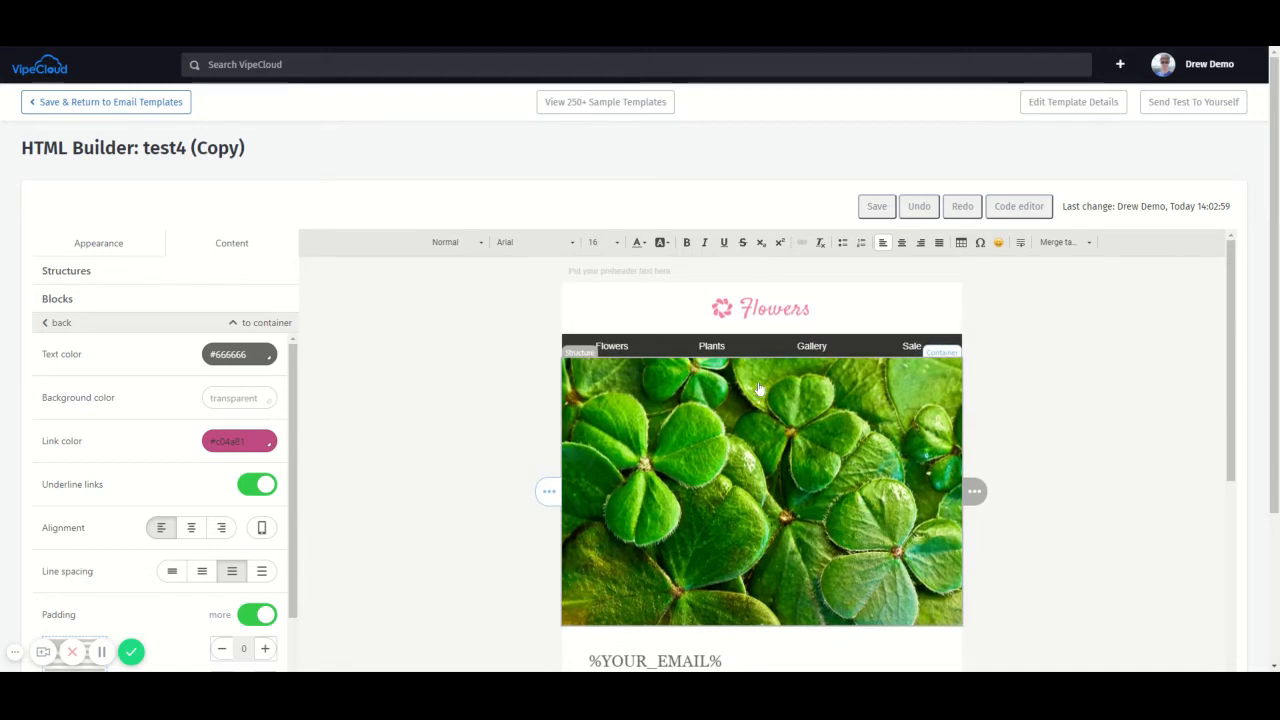
left_click(55, 323)
left_click(64, 302)
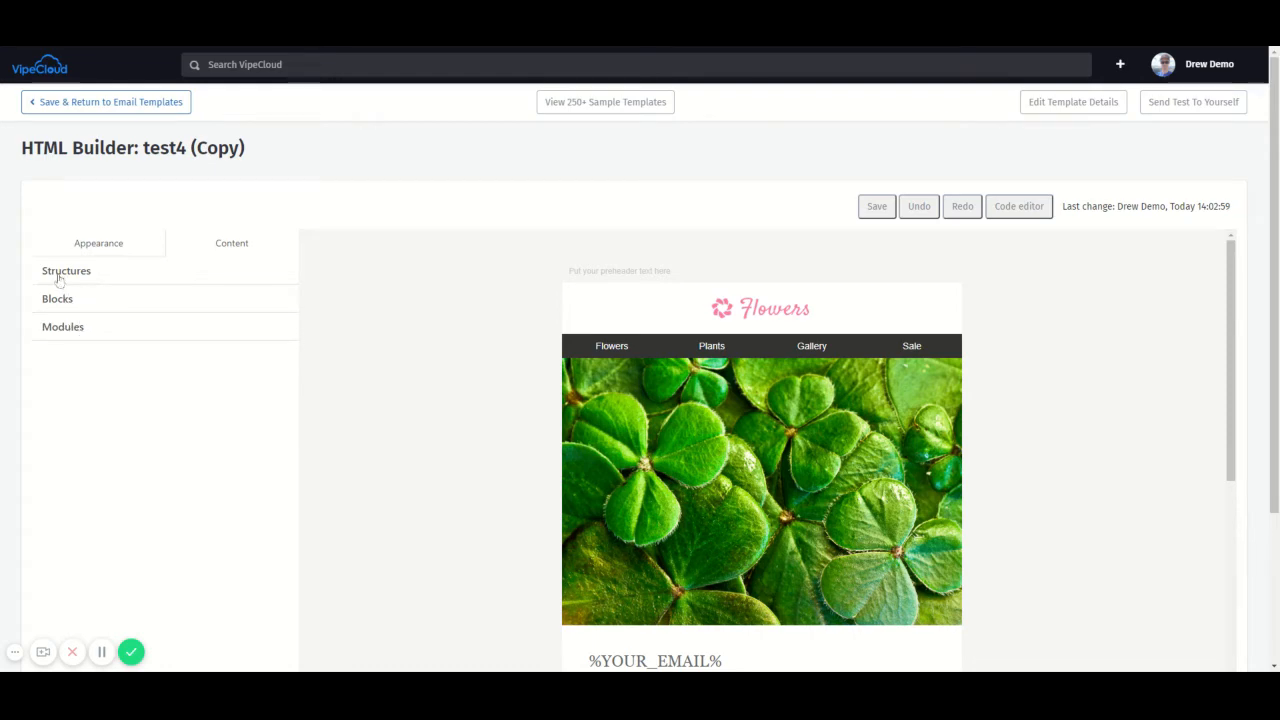
left_click(94, 276)
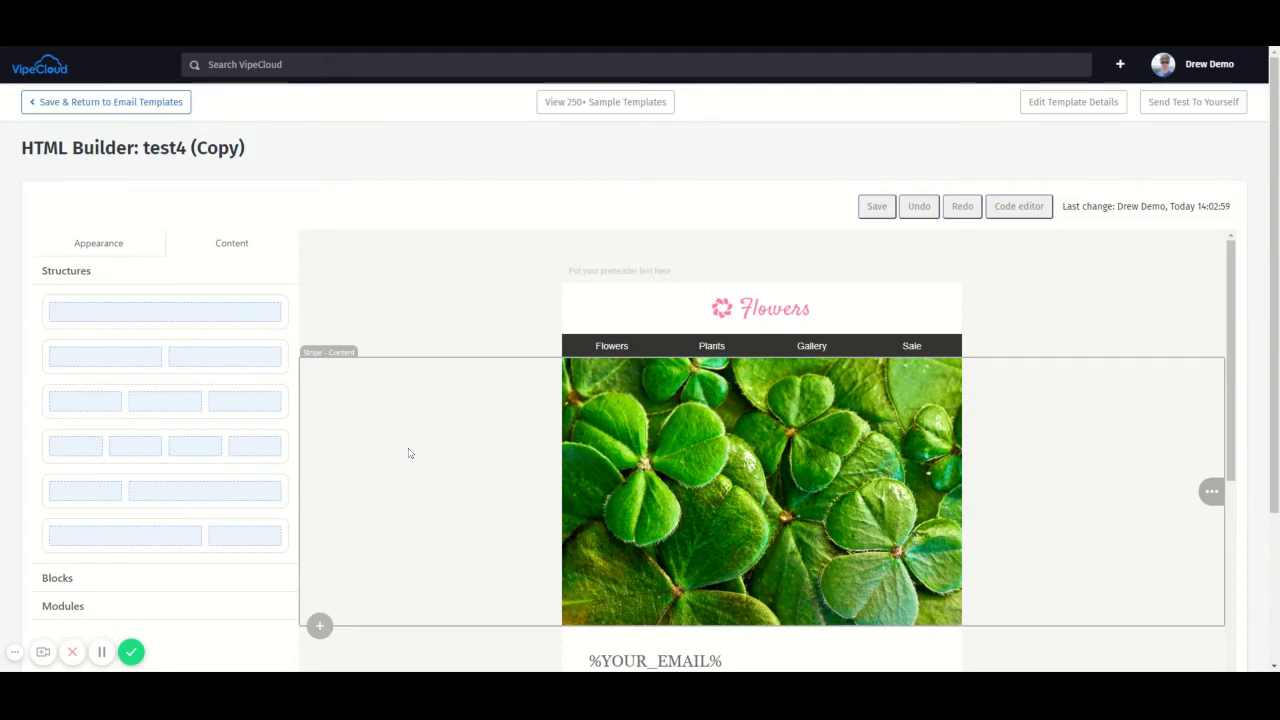
scroll(520, 465, "down", 5)
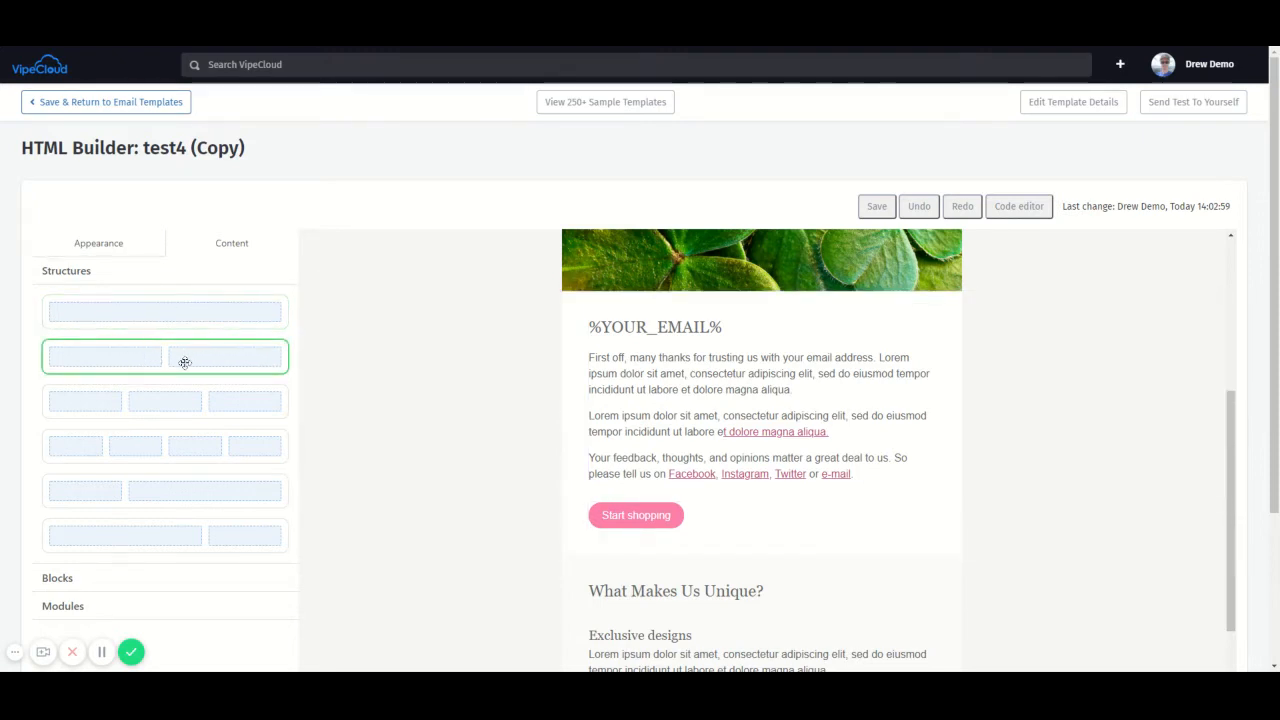
left_click_drag(184, 362, 769, 473)
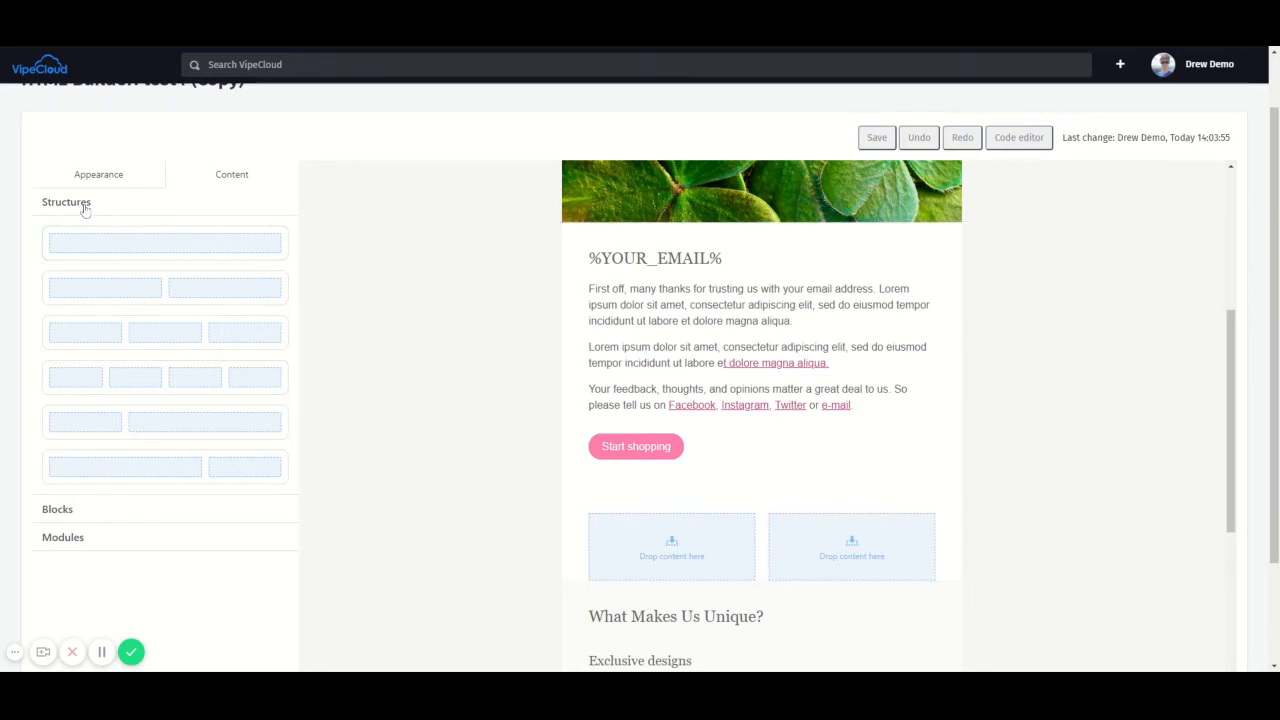
Place a Video block in the first column and a Text block in the second column of the new structure
left_click(78, 510)
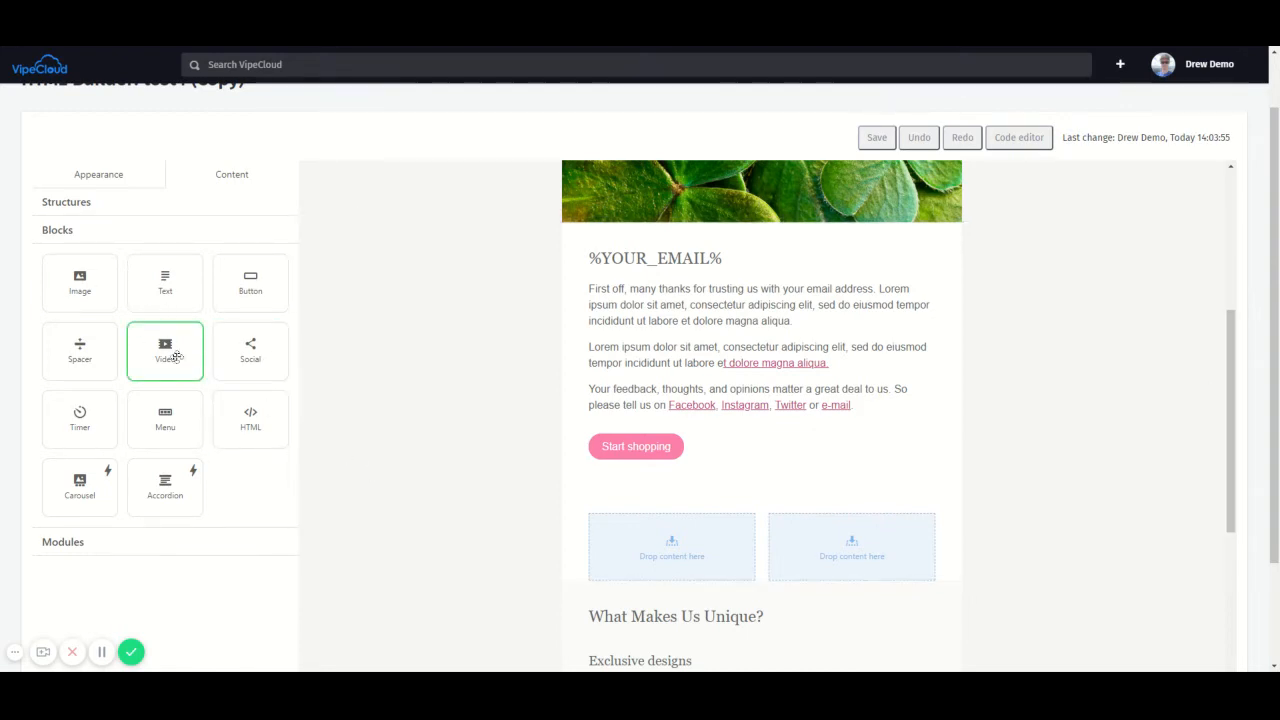
left_click_drag(176, 357, 703, 540)
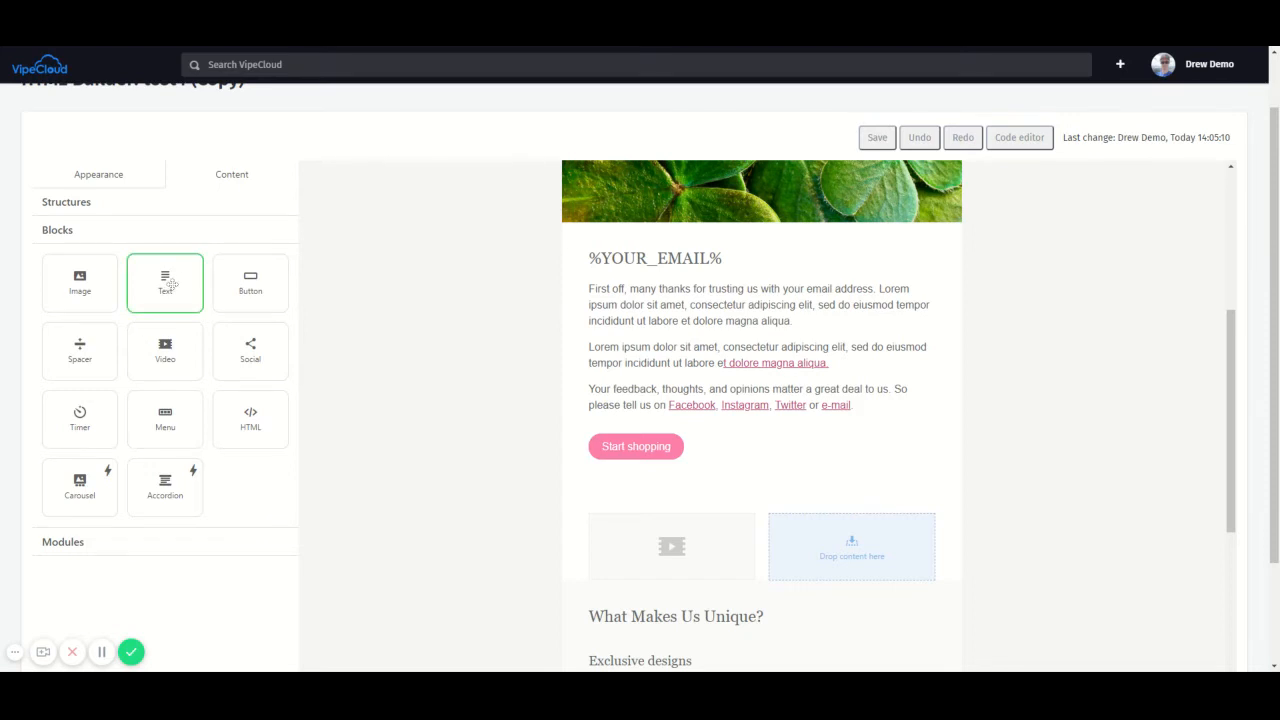
mouse_move(163, 289)
left_mouse_down()
mouse_move(317, 417)
mouse_move(578, 473)
mouse_move(757, 491)
mouse_move(903, 543)
mouse_move(894, 537)
mouse_move(894, 554)
mouse_move(888, 528)
left_mouse_up()
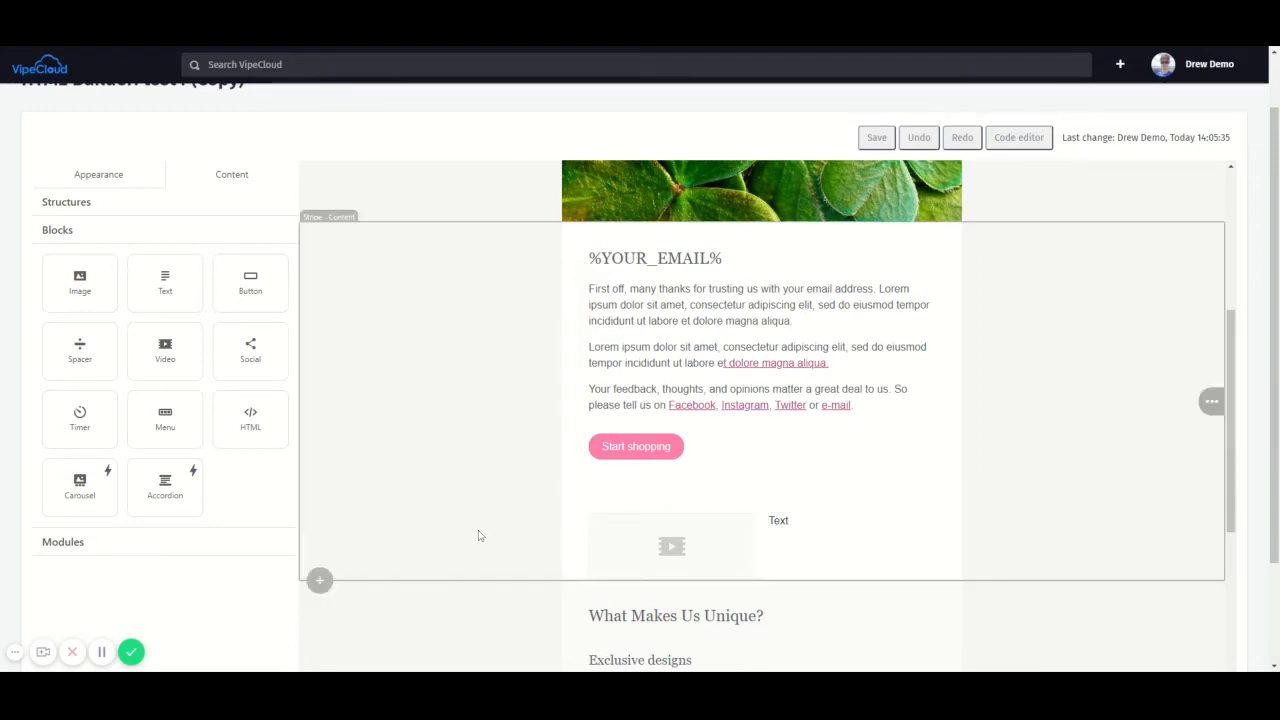
Examine the settings of the new video block, the new text block and the Start shopping button
left_click(660, 549)
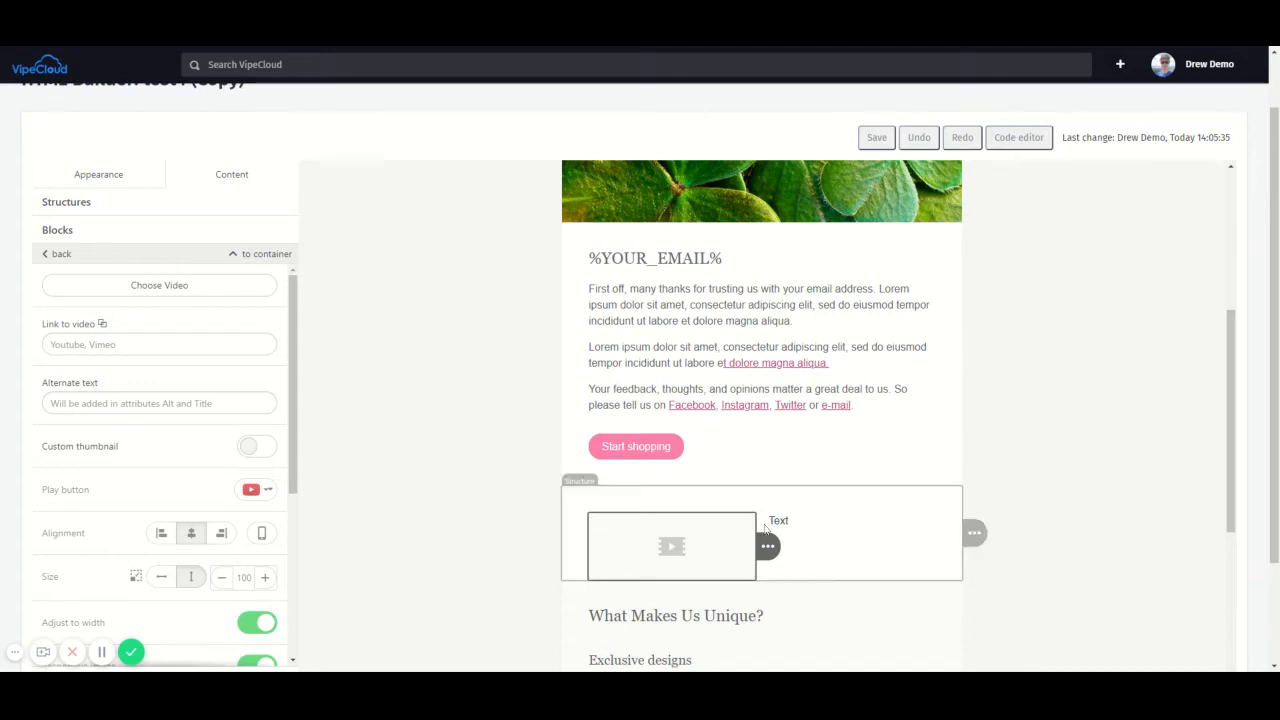
left_click(800, 520)
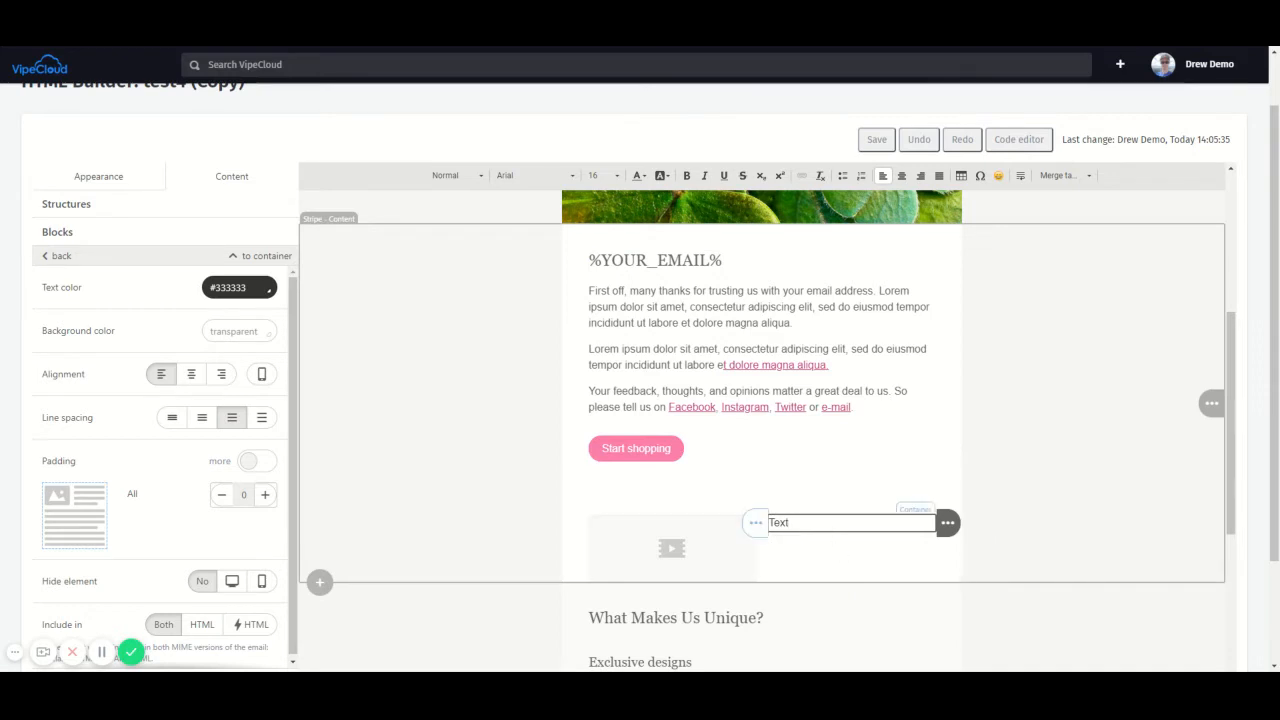
left_click(613, 450)
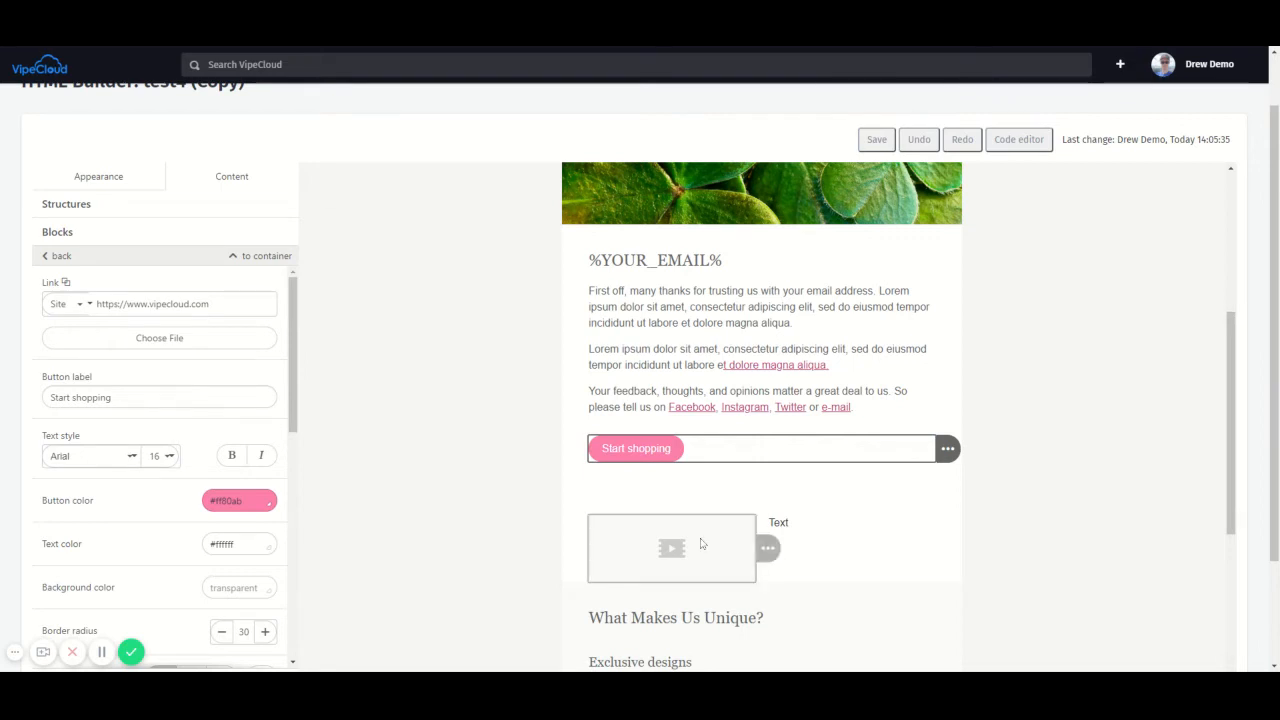
left_click(670, 560)
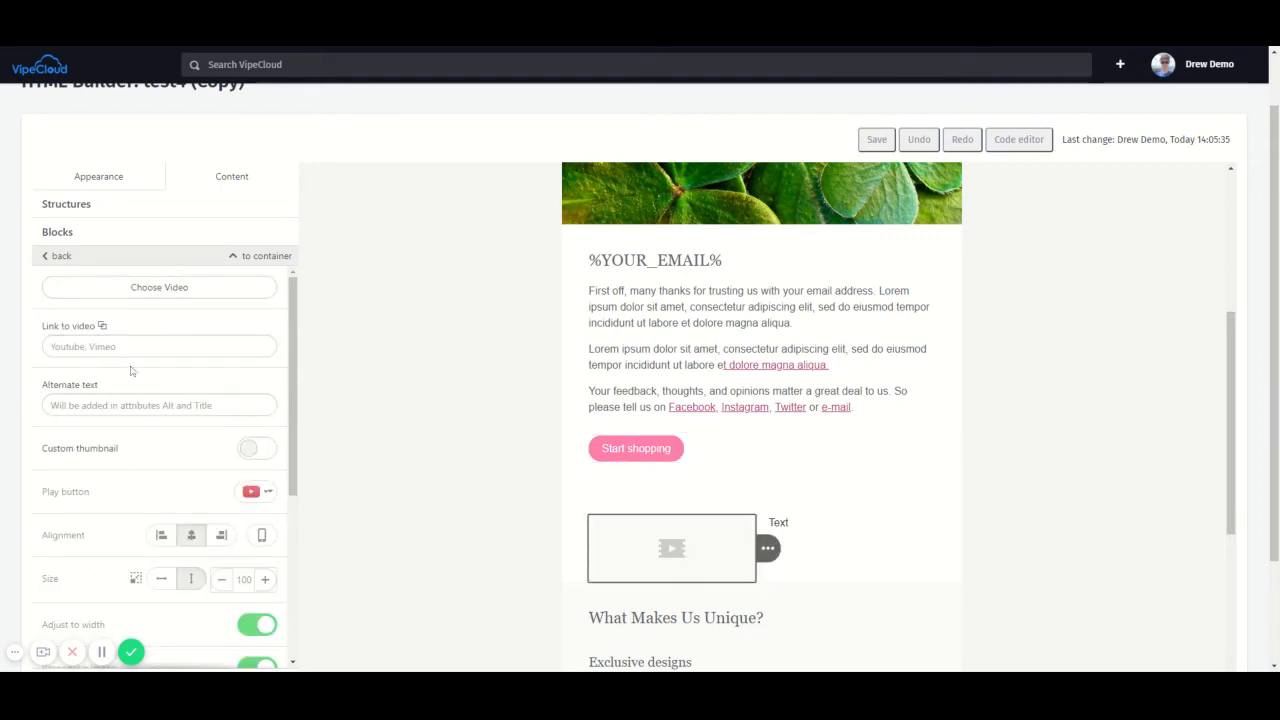
left_click(633, 451)
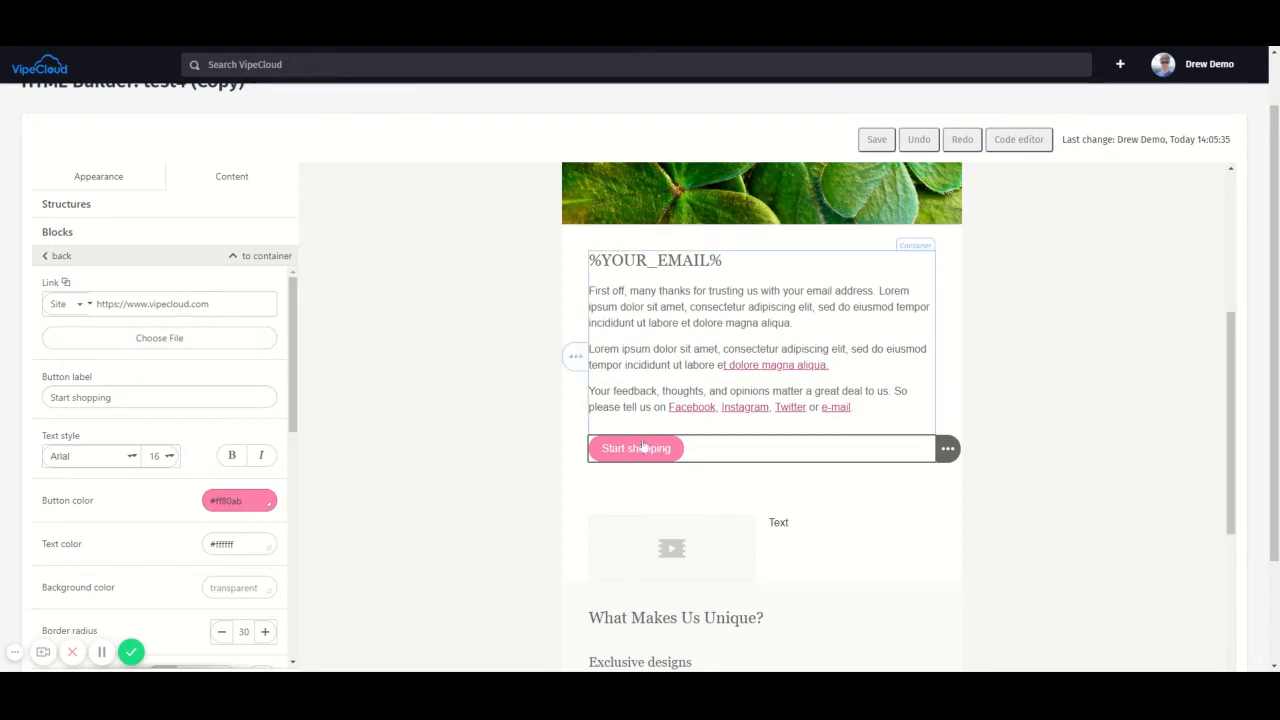
Insert the GIF Demo Video from your own videos into the video block and give it the black play button
left_click(713, 558)
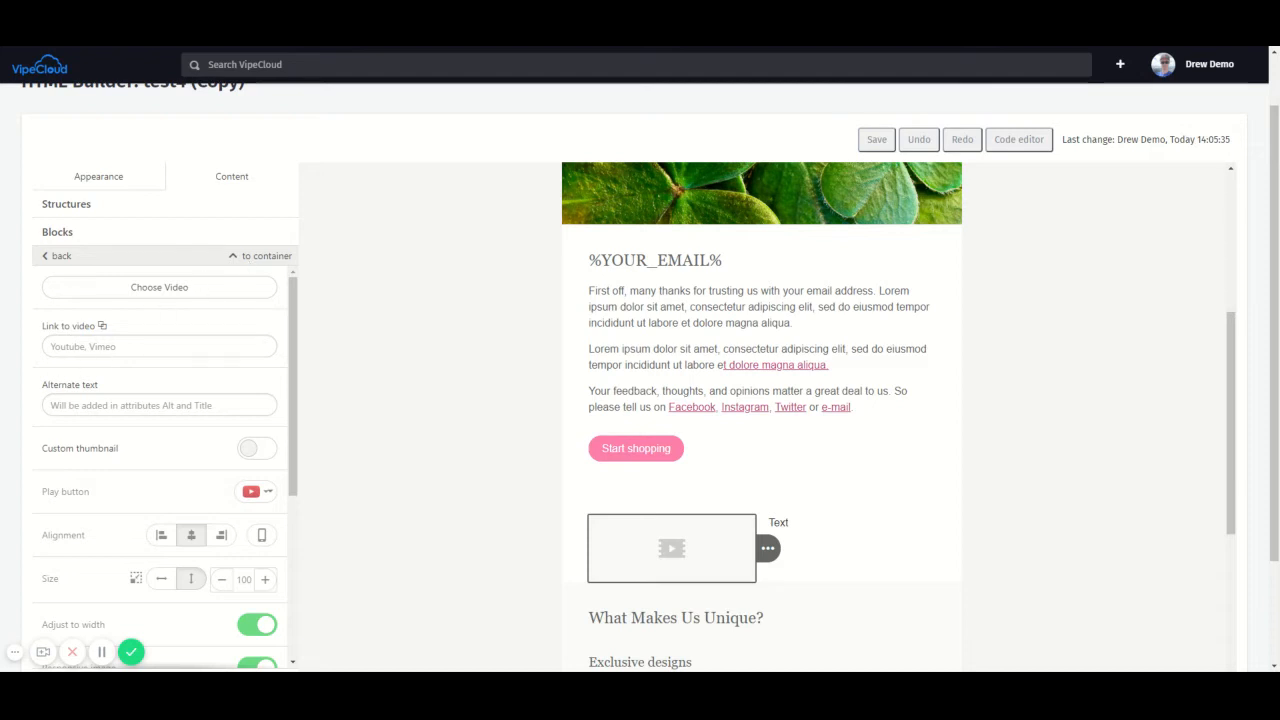
left_click(158, 290)
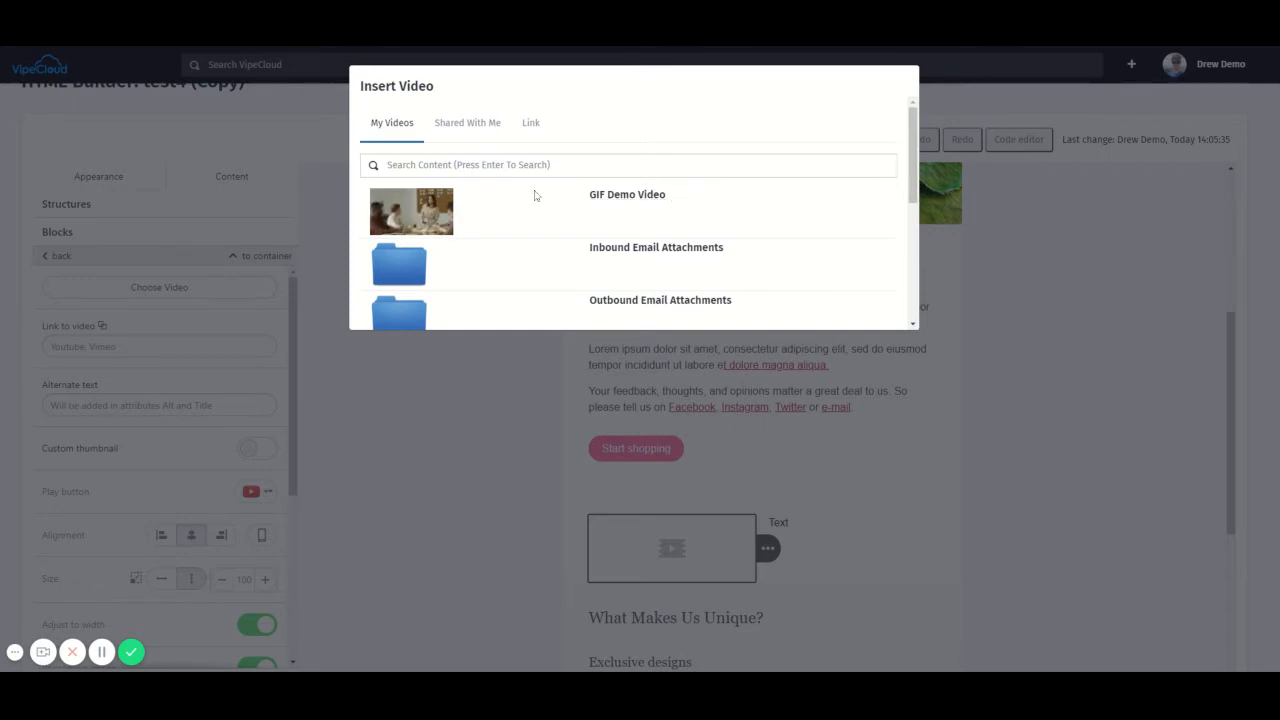
left_click(468, 134)
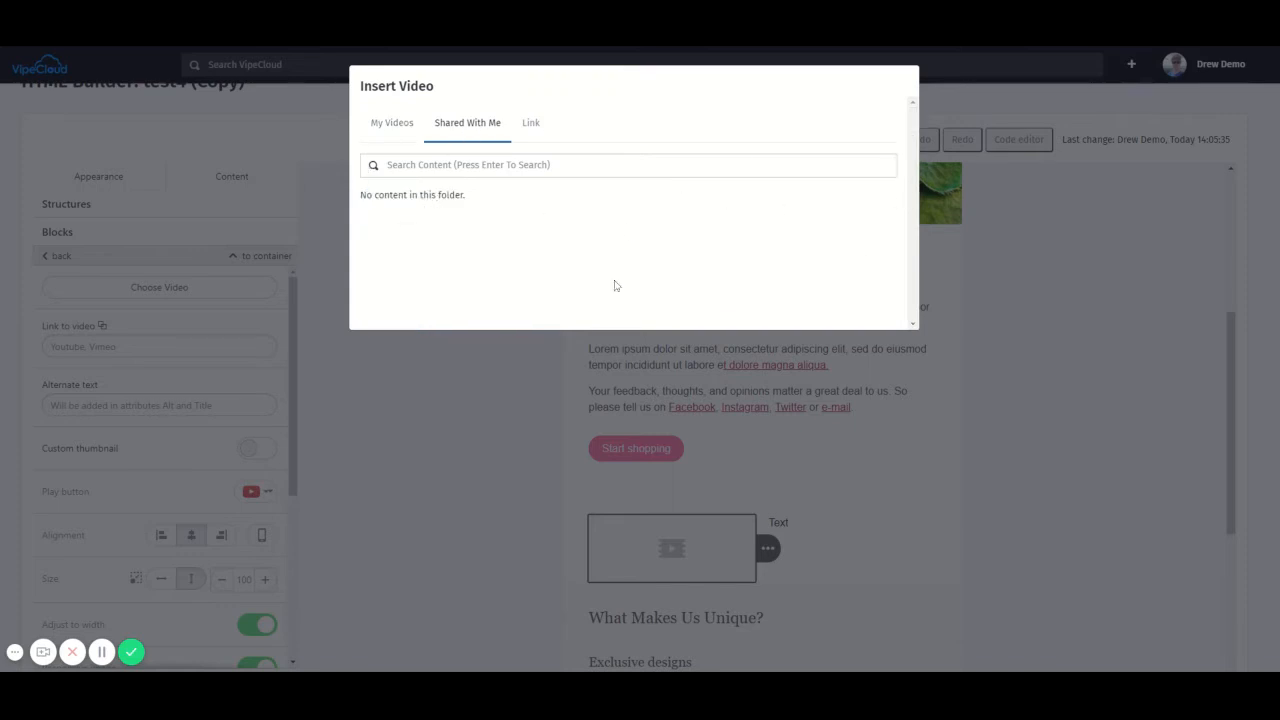
left_click(490, 165)
left_click(531, 122)
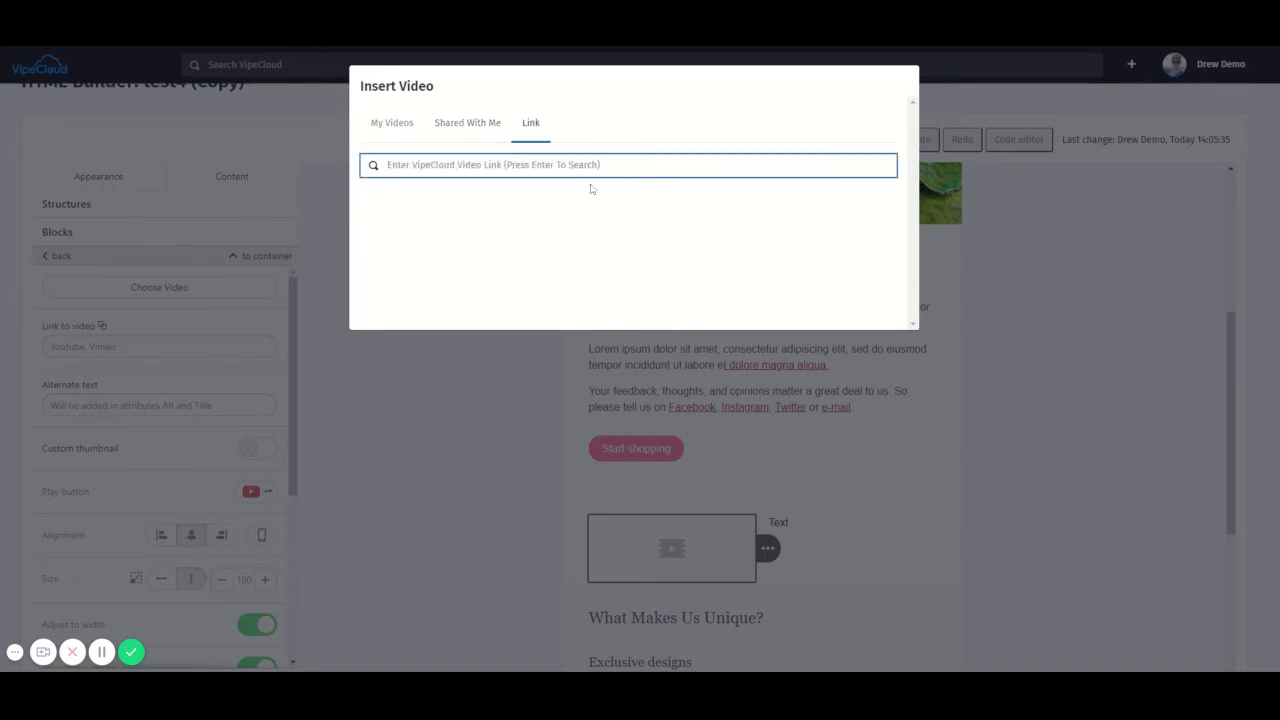
left_click(390, 125)
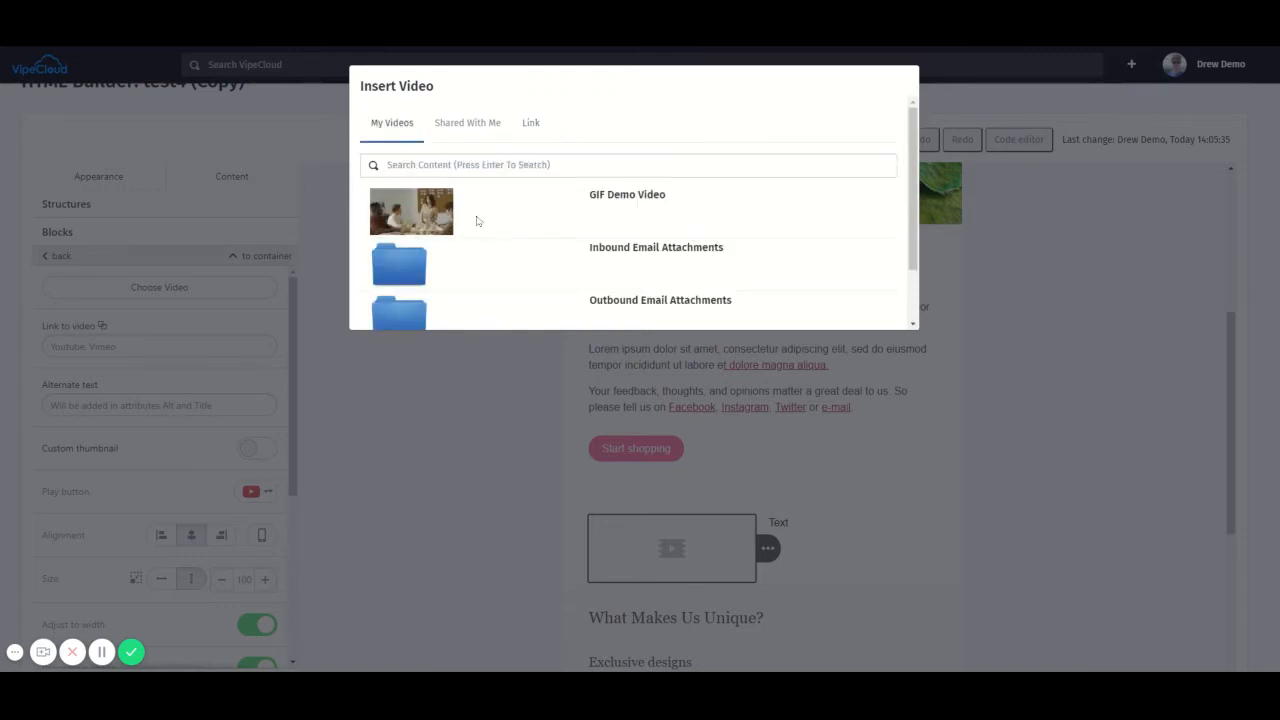
left_click(628, 196)
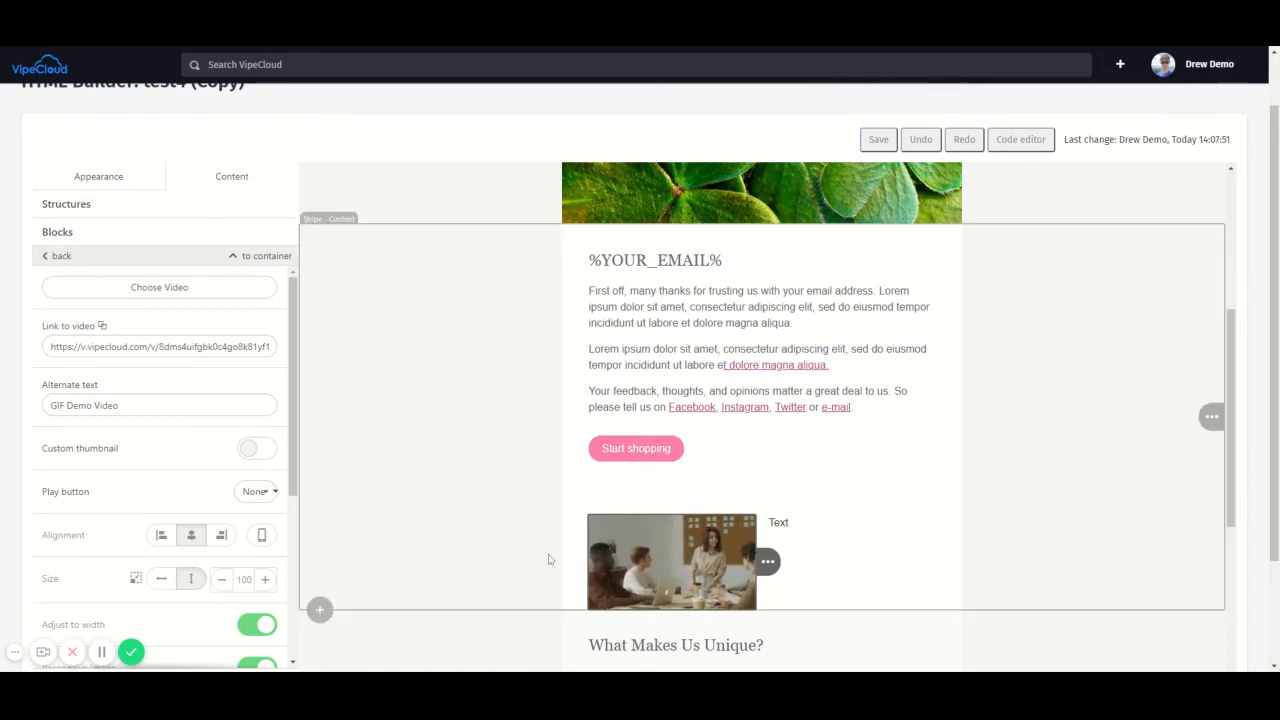
left_click(255, 491)
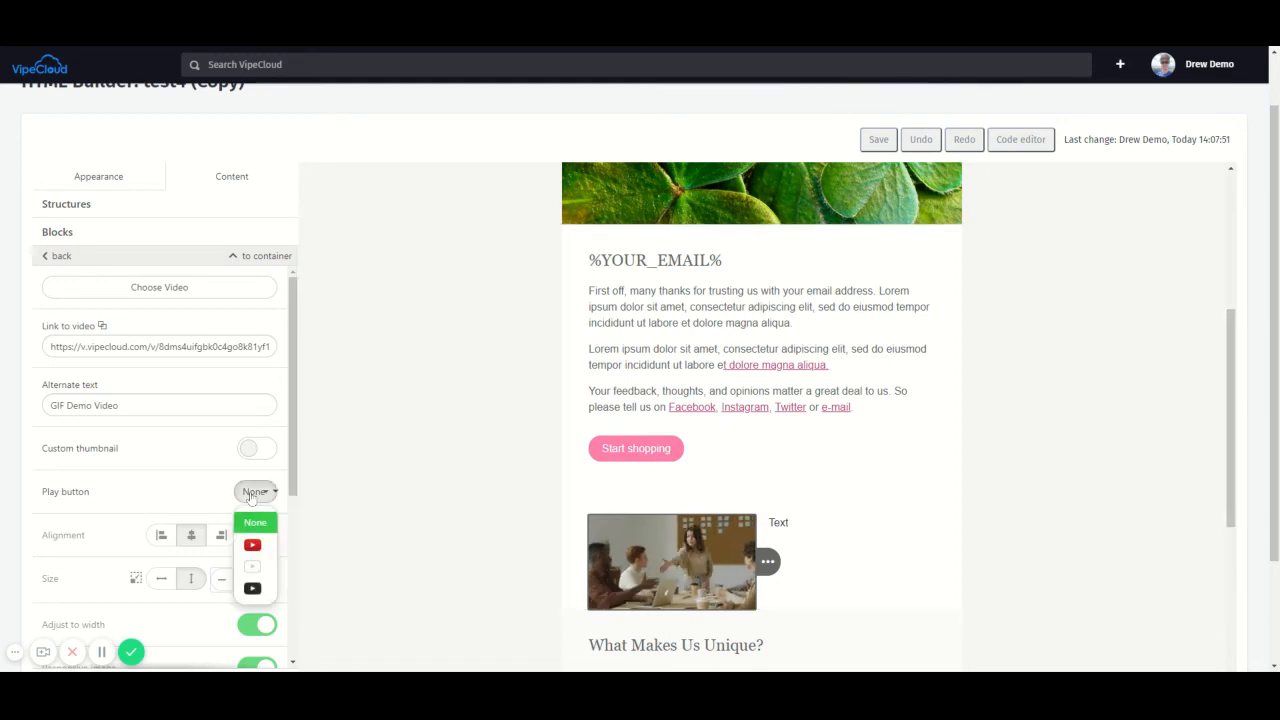
left_click(253, 588)
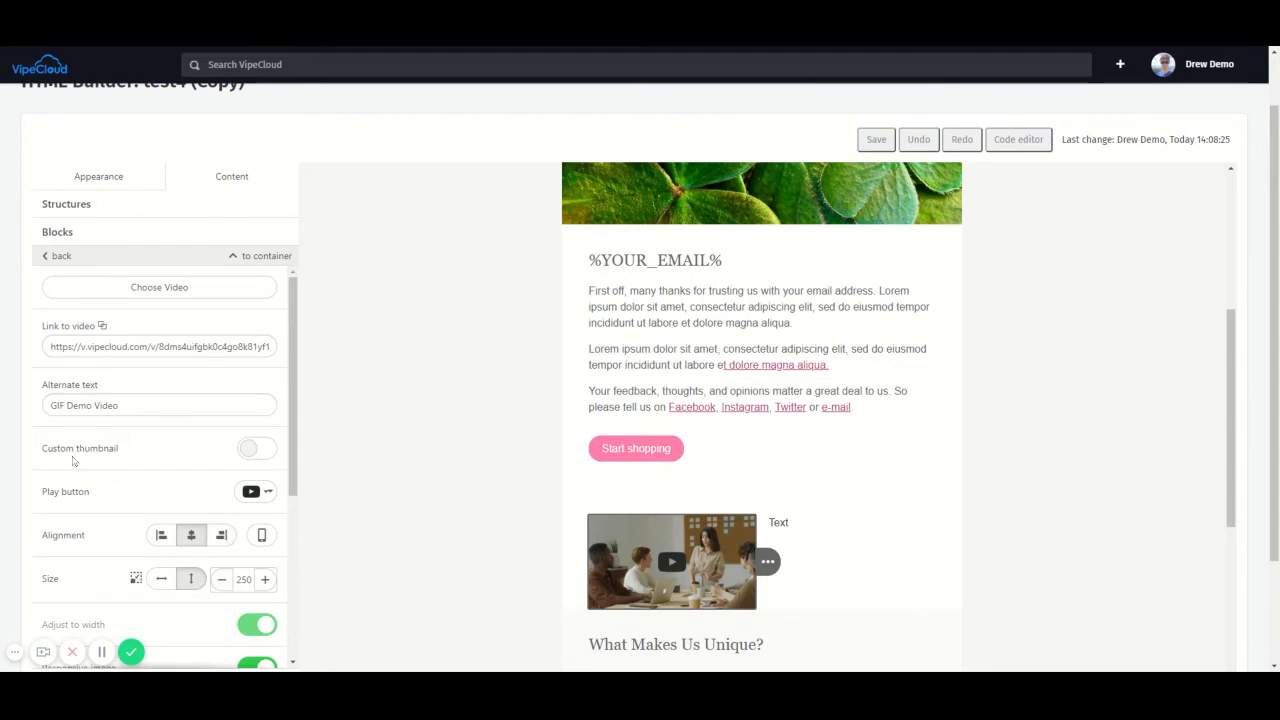
Review the video block's custom thumbnail sources, size, responsiveness and padding settings, and return to the list of blocks
left_click(257, 452)
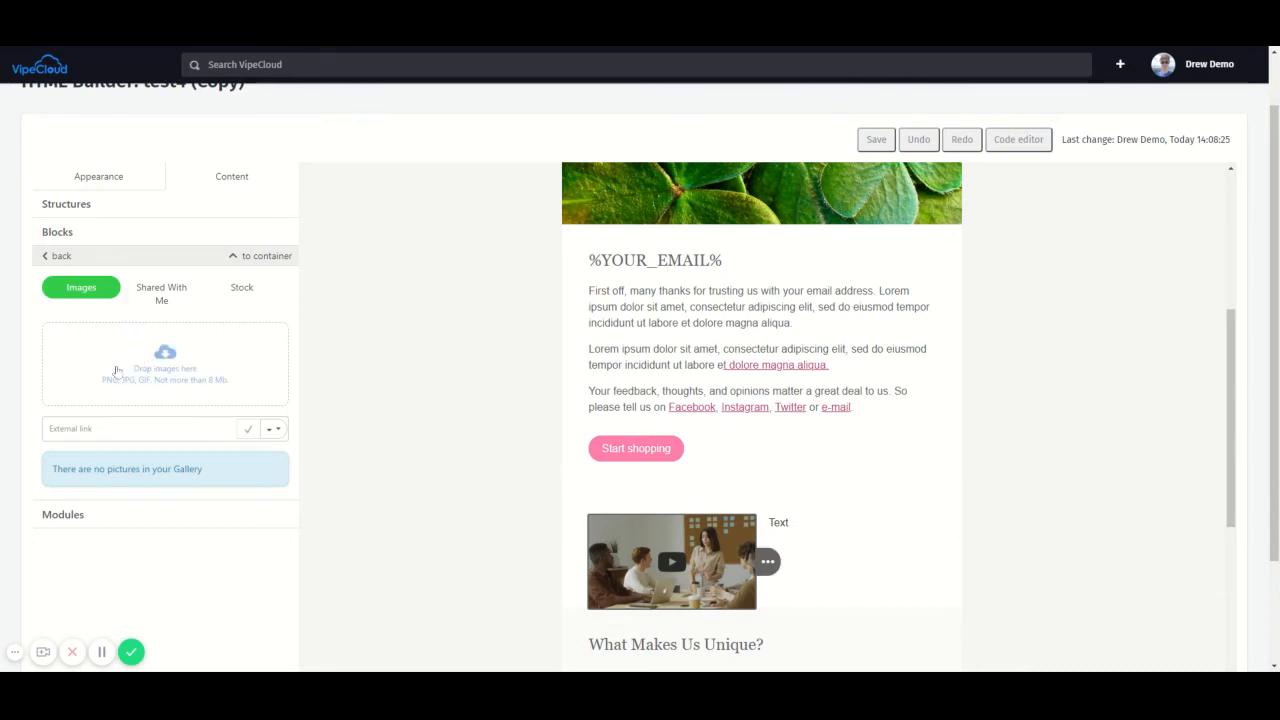
left_click(64, 257)
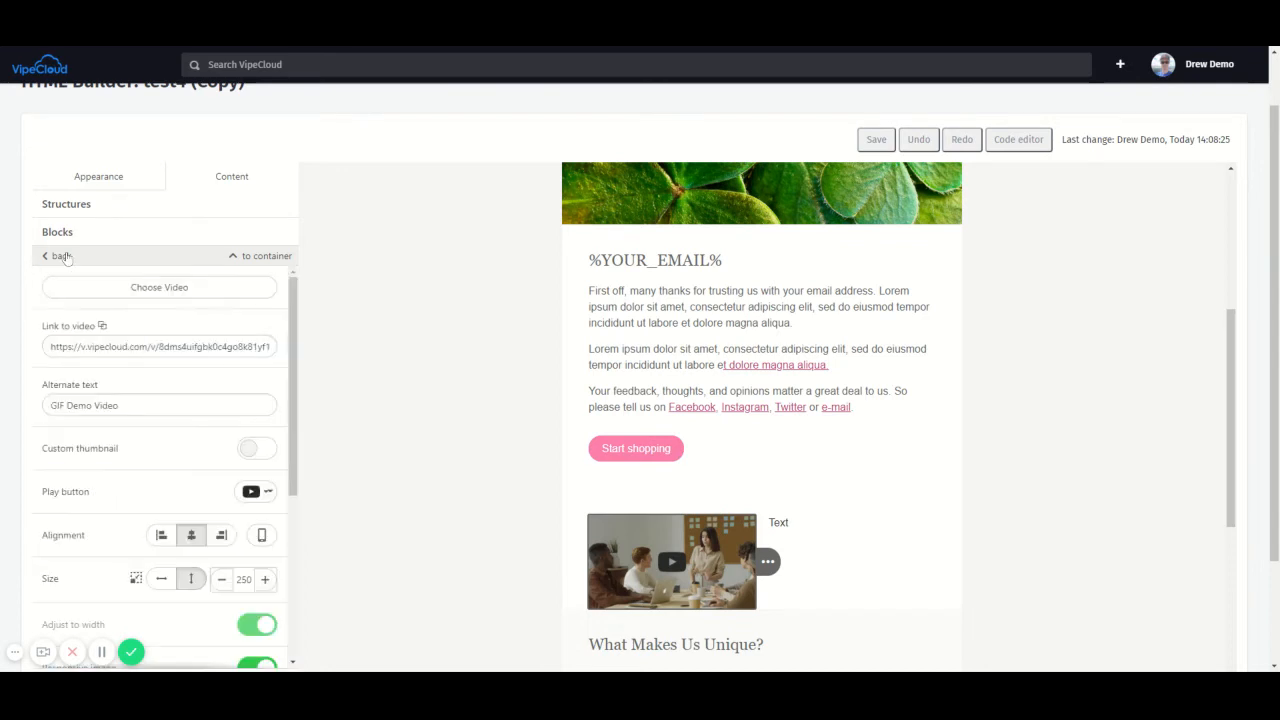
scroll(174, 508, "down", 3)
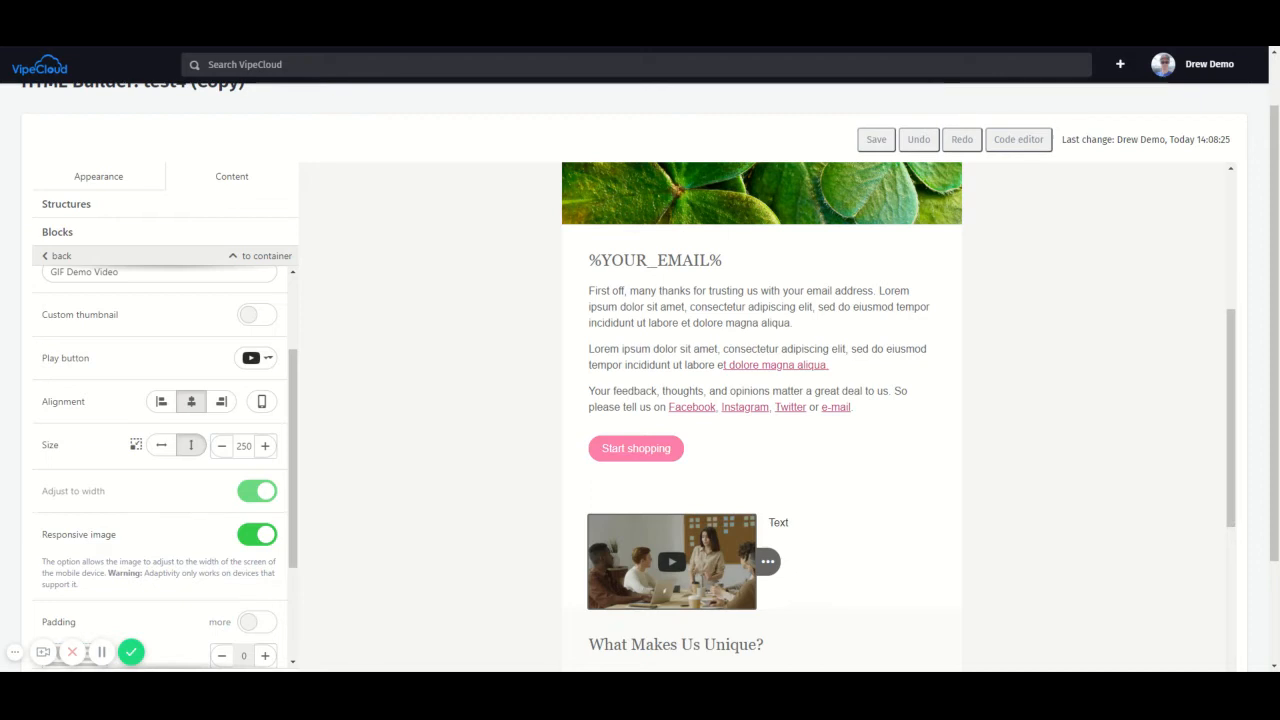
scroll(190, 435, "down", 3)
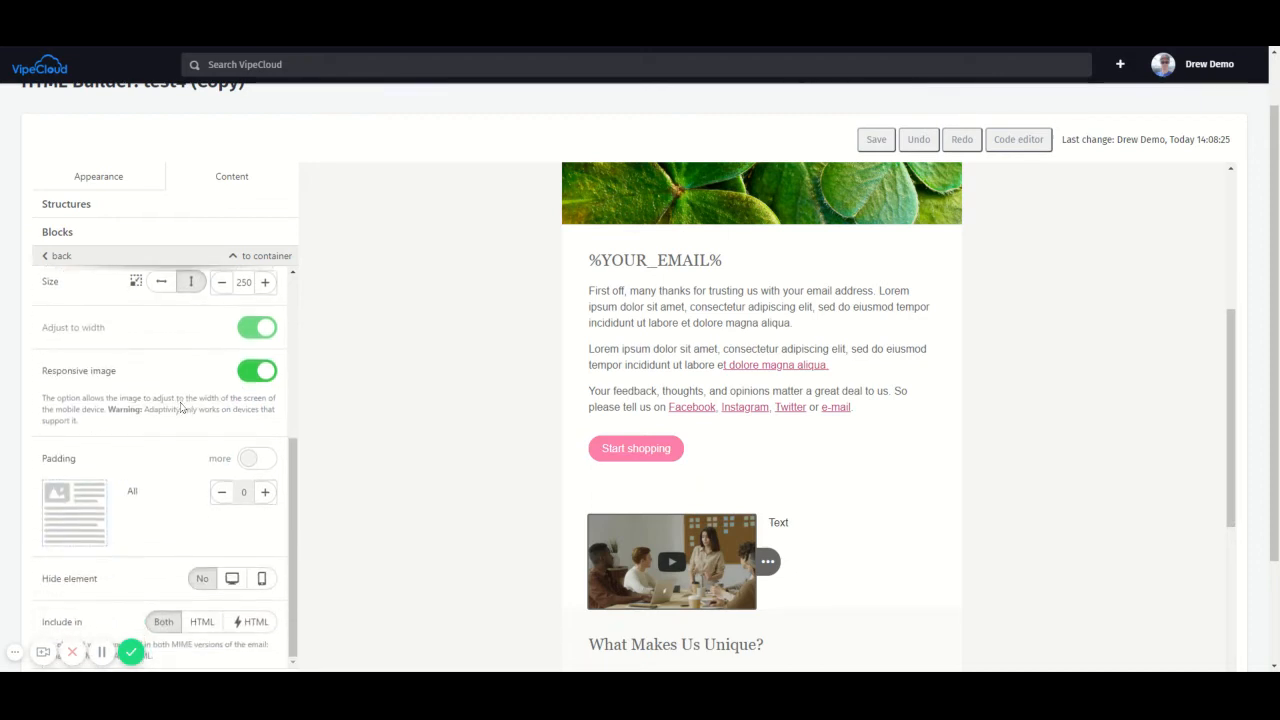
scroll(205, 445, "up", 6)
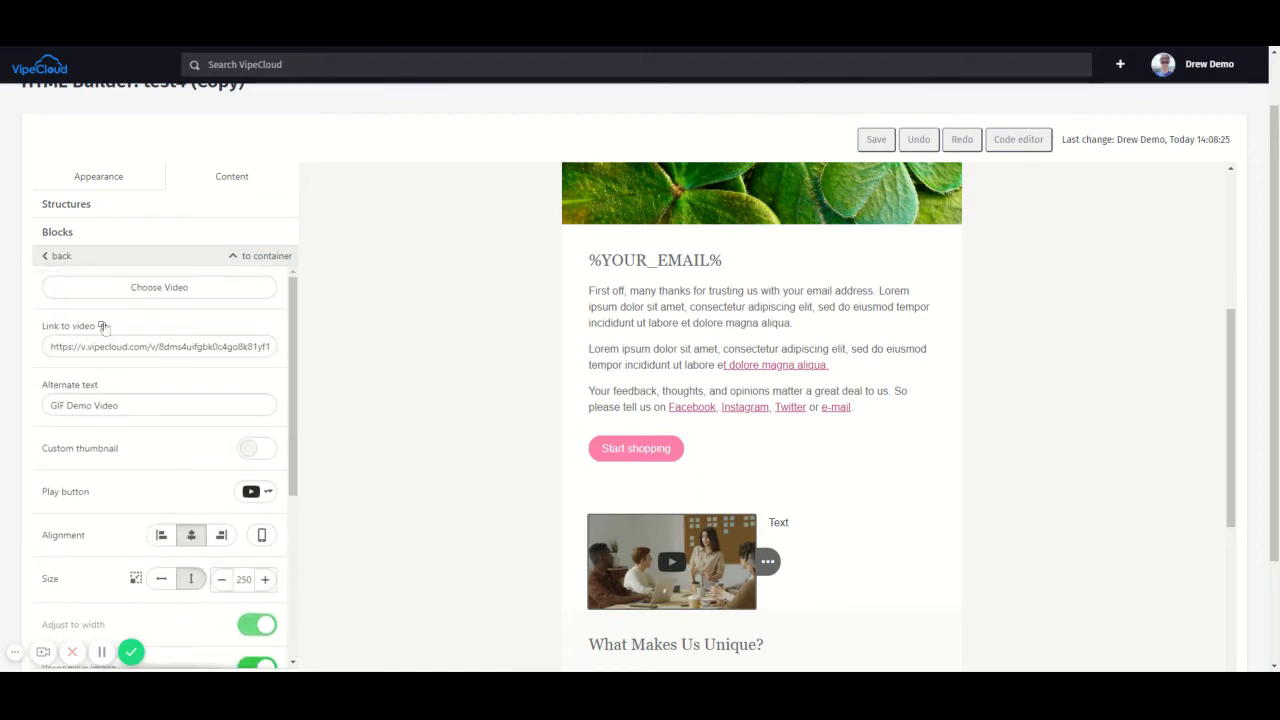
scroll(138, 390, "down", 2)
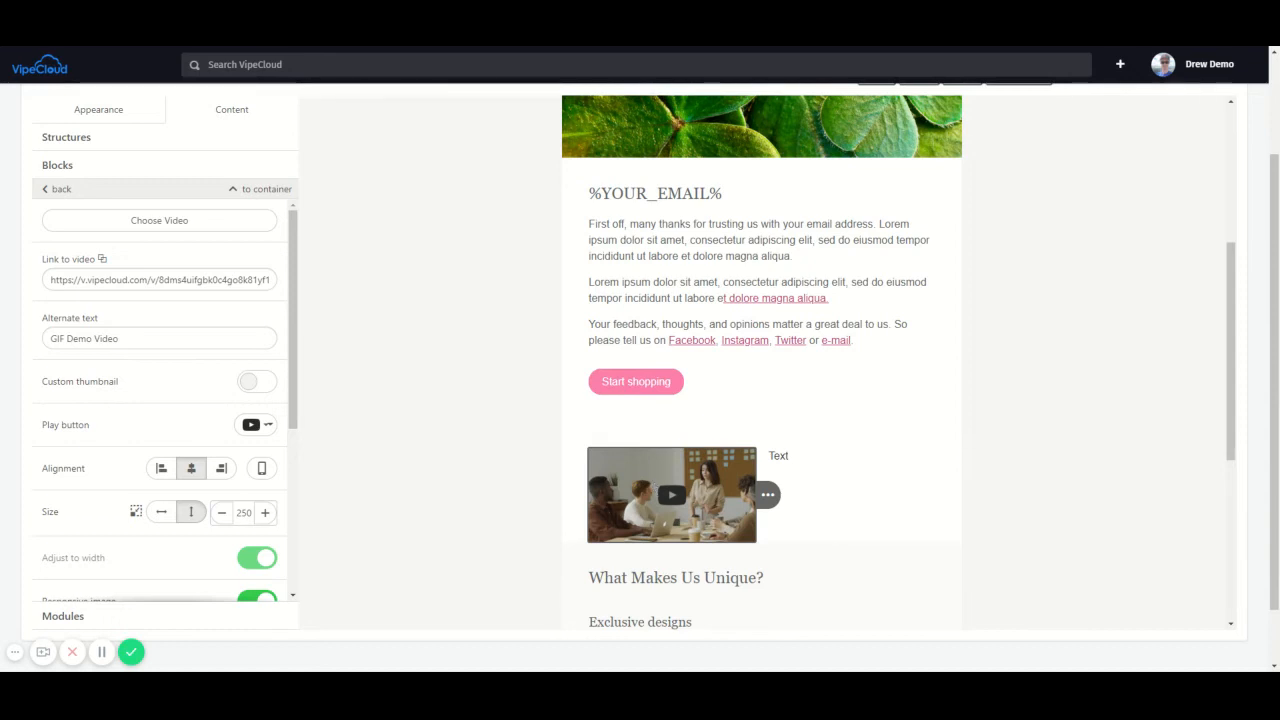
left_click(52, 192)
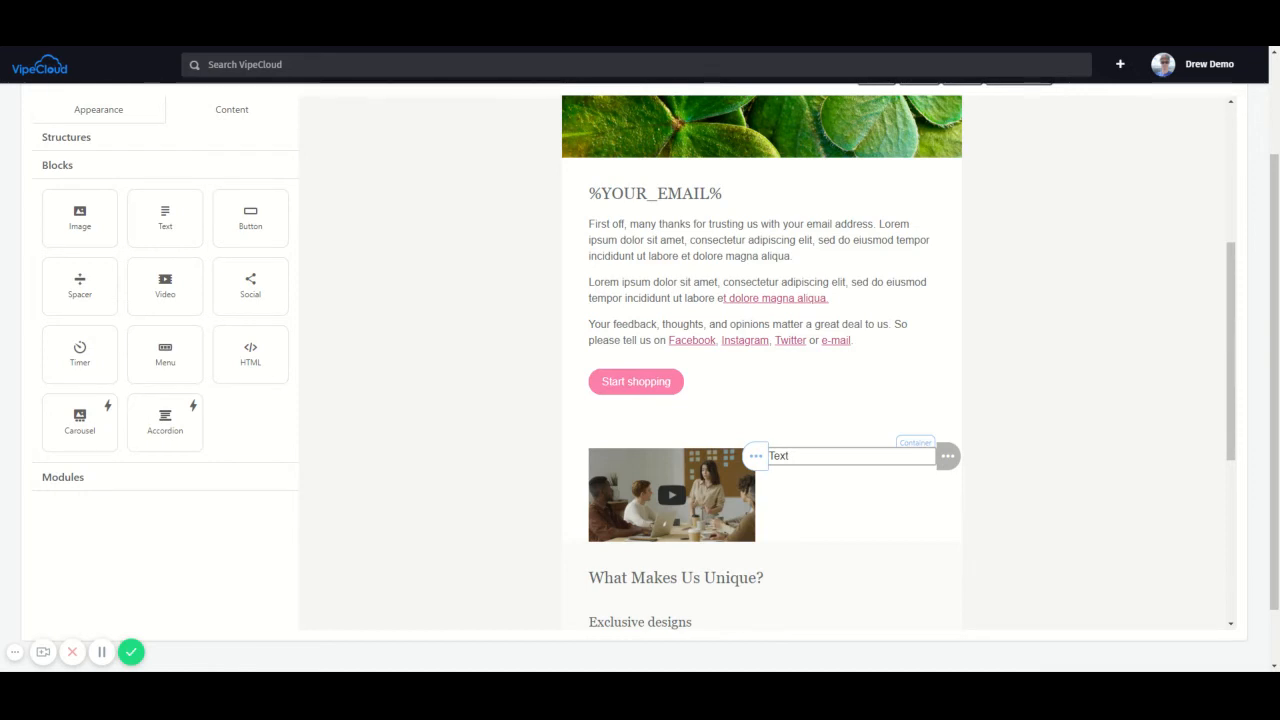
Replace the placeholder in the text block beside the video with "Edit text here"
left_click(790, 456)
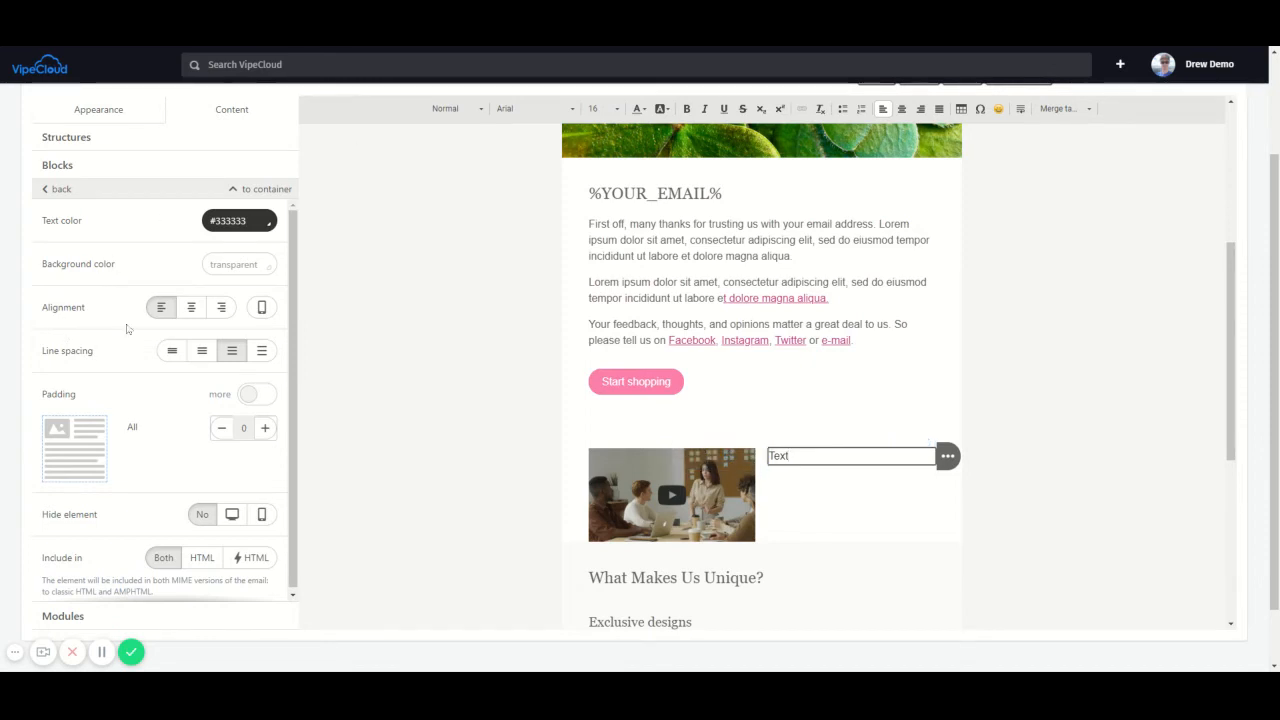
scroll(131, 249, "up", 1)
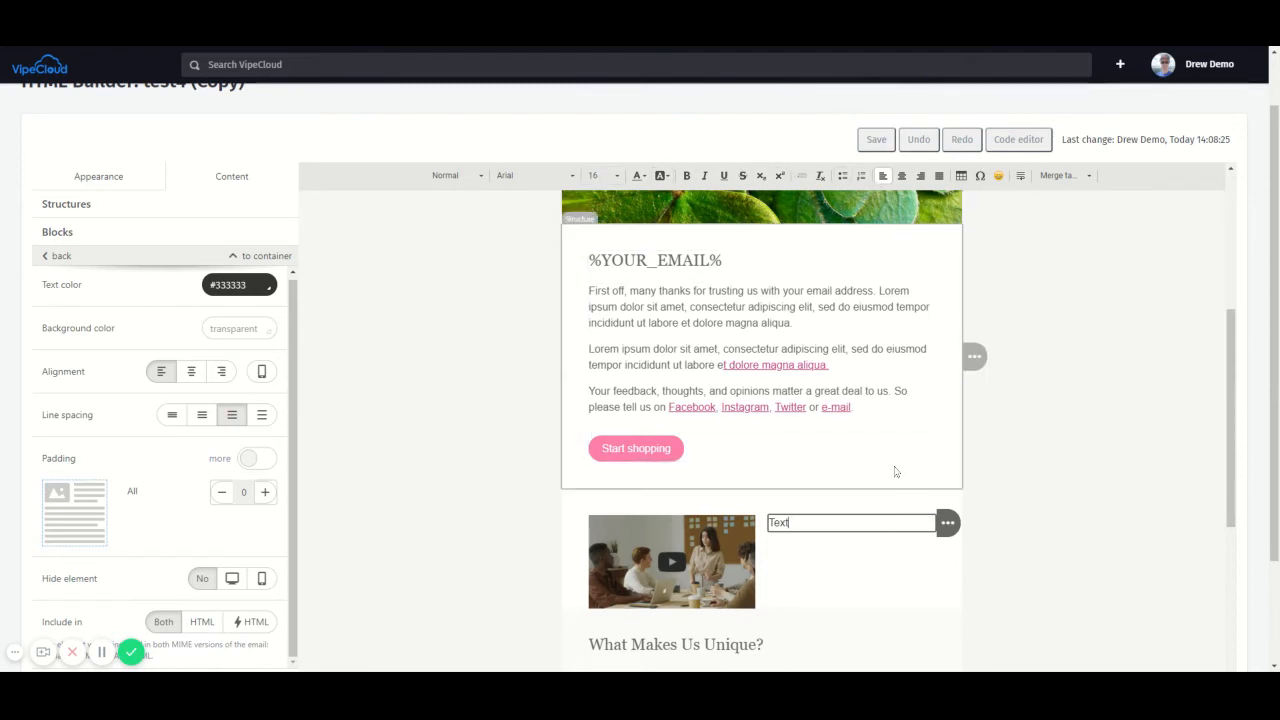
left_click_drag(791, 524, 749, 535)
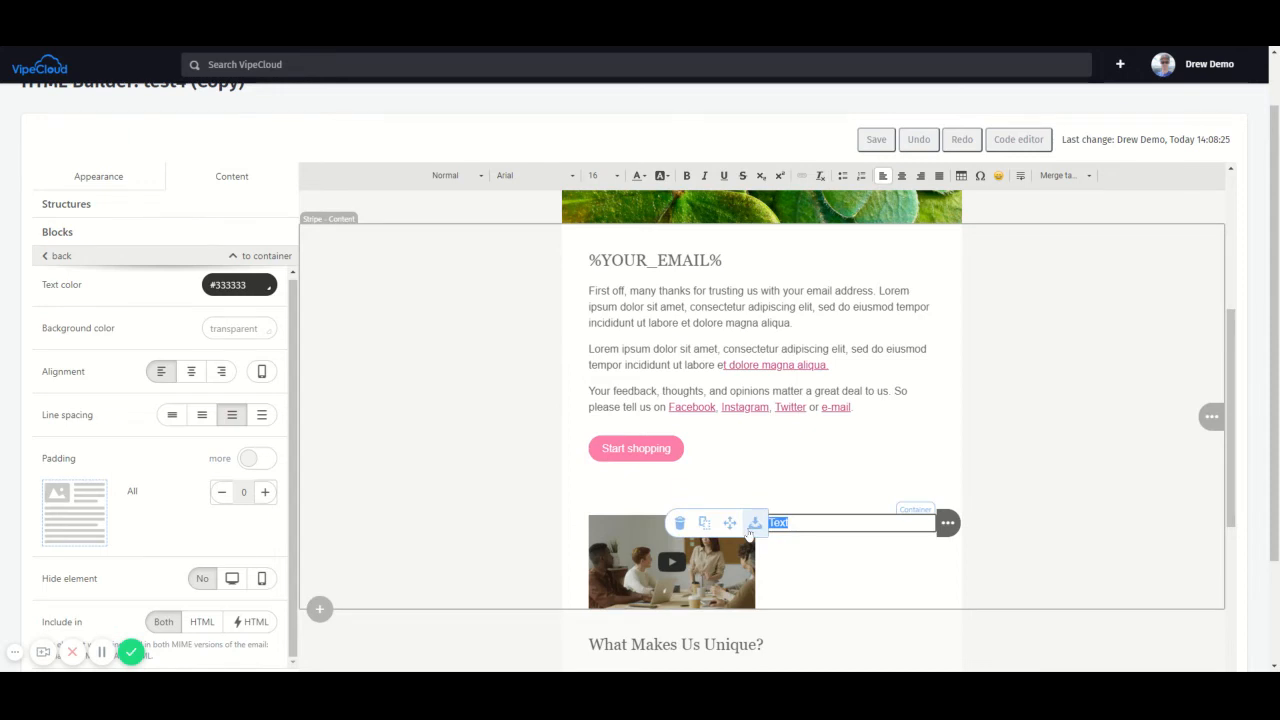
type("Edit text here")
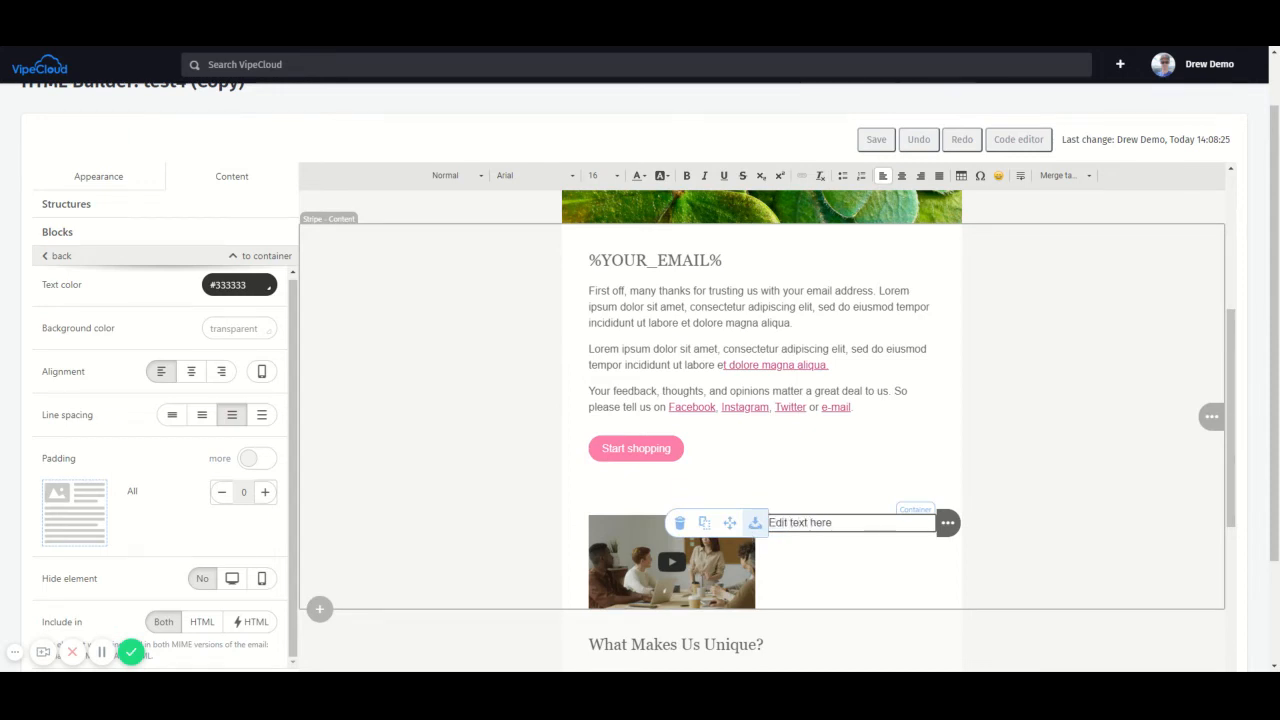
Add a bulleted list with the items 1, 2 and 3 below "Edit text here"
key("Return")
left_click(842, 175)
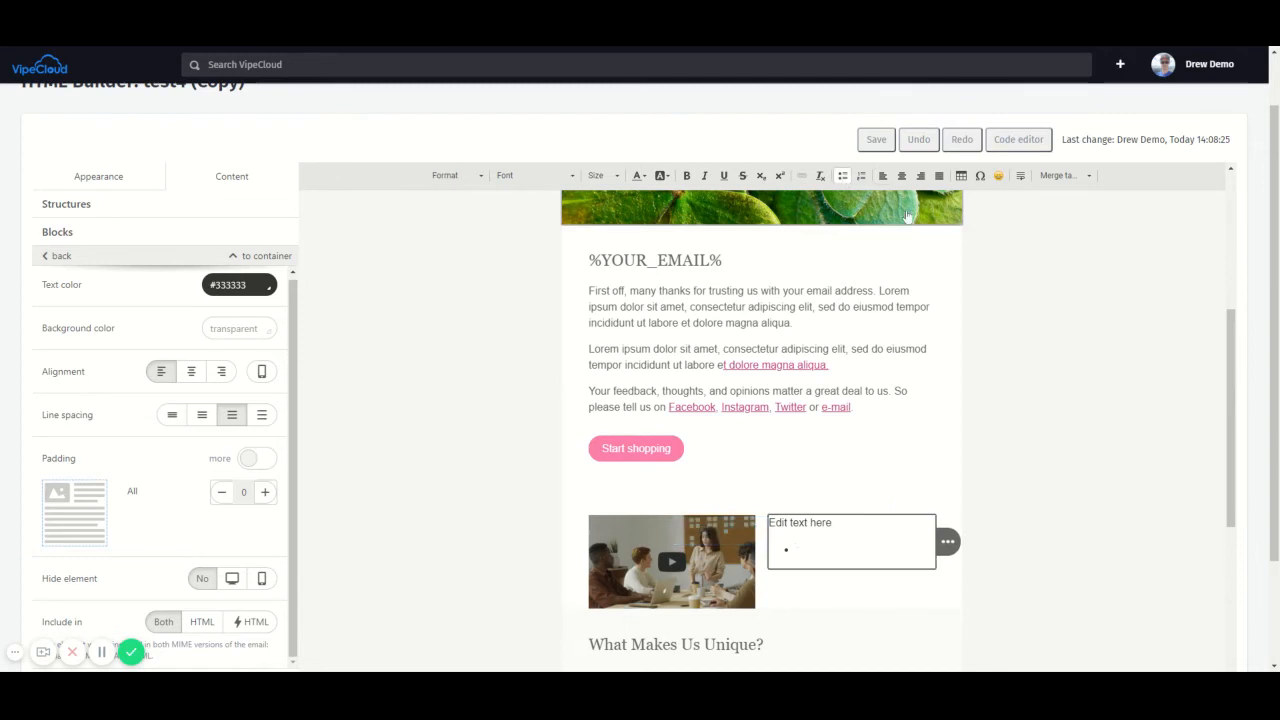
type("1")
key("Return")
type("2")
key("Return")
type("3")
key("Return")
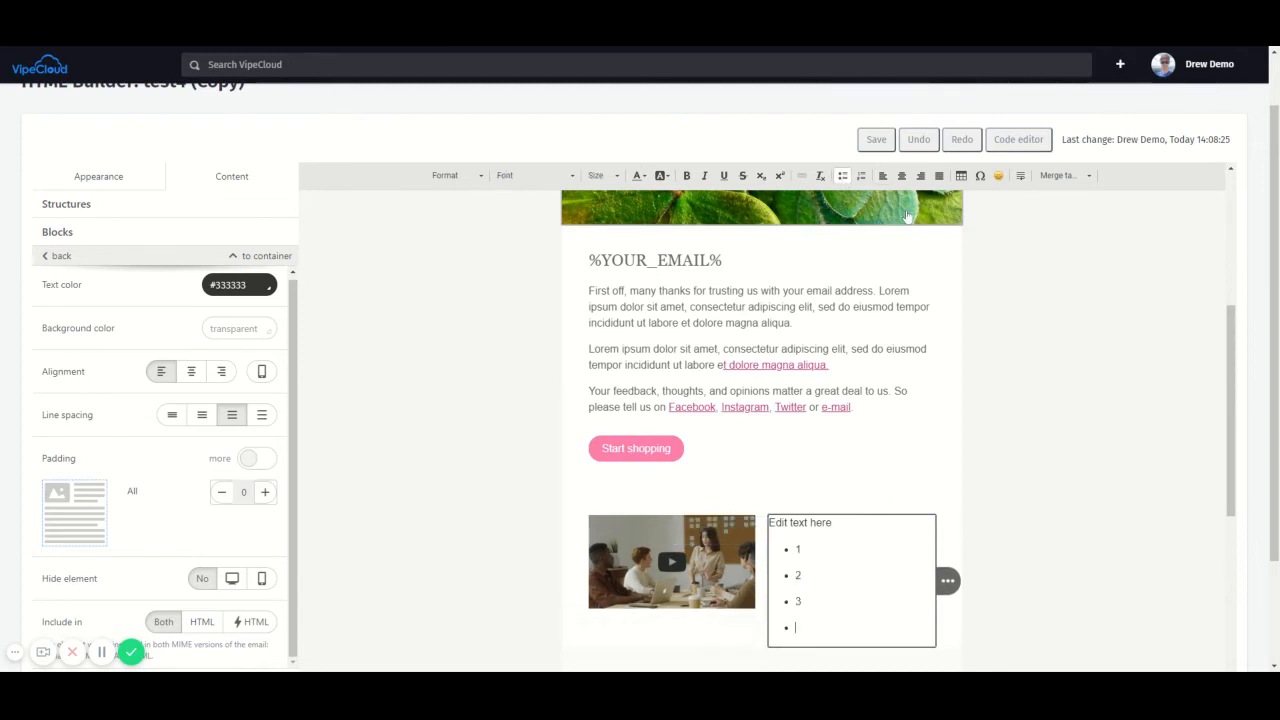
key("BackSpace")
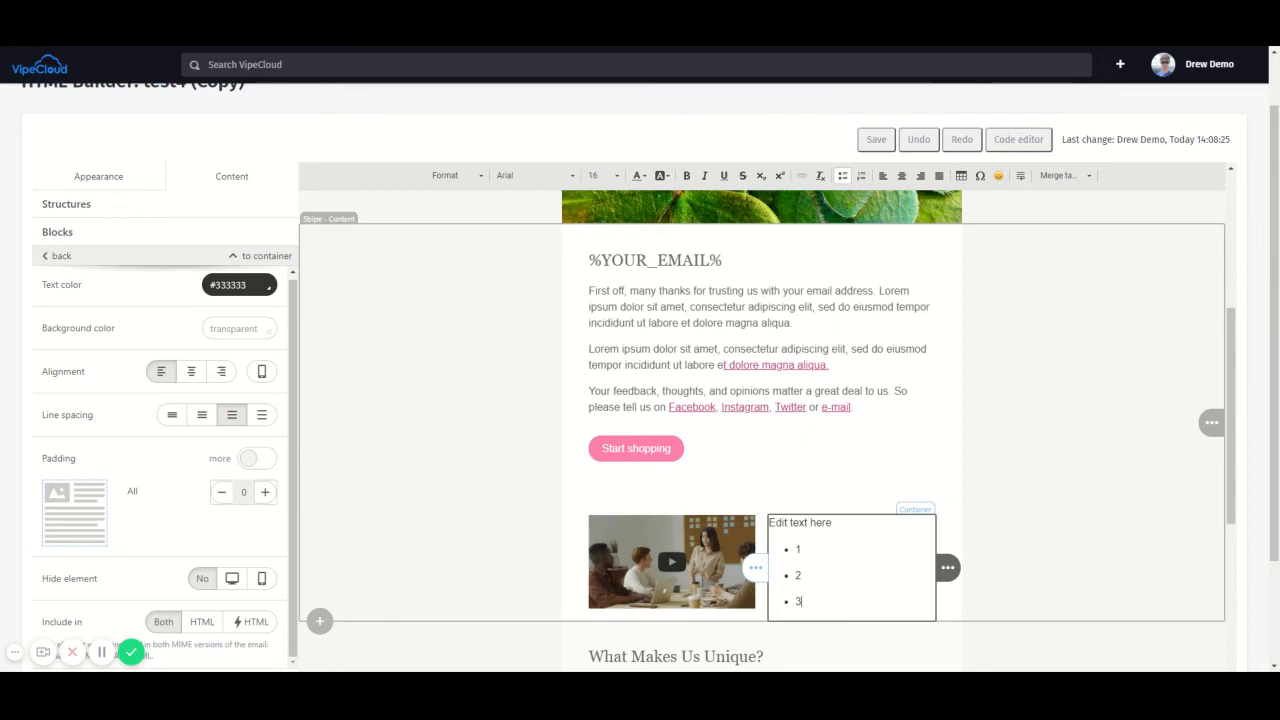
Duplicate the structure that holds the video and the bulleted text block
mouse_move(653, 580)
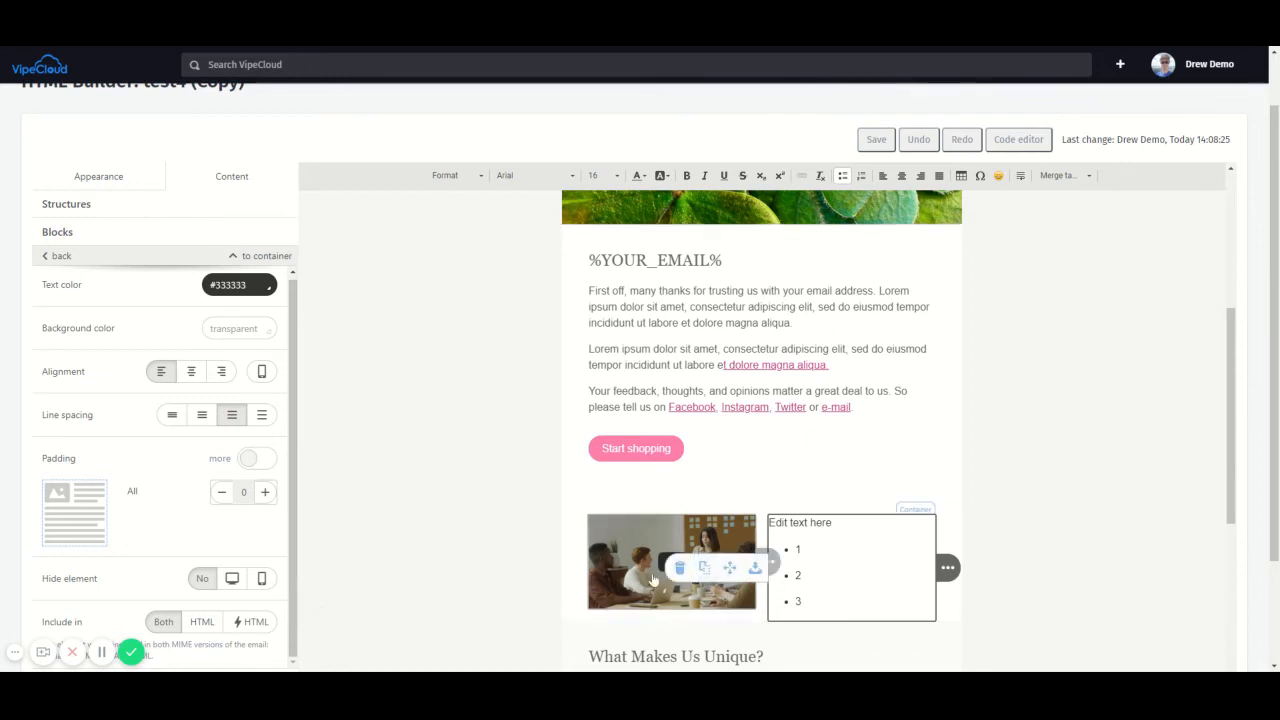
mouse_move(770, 562)
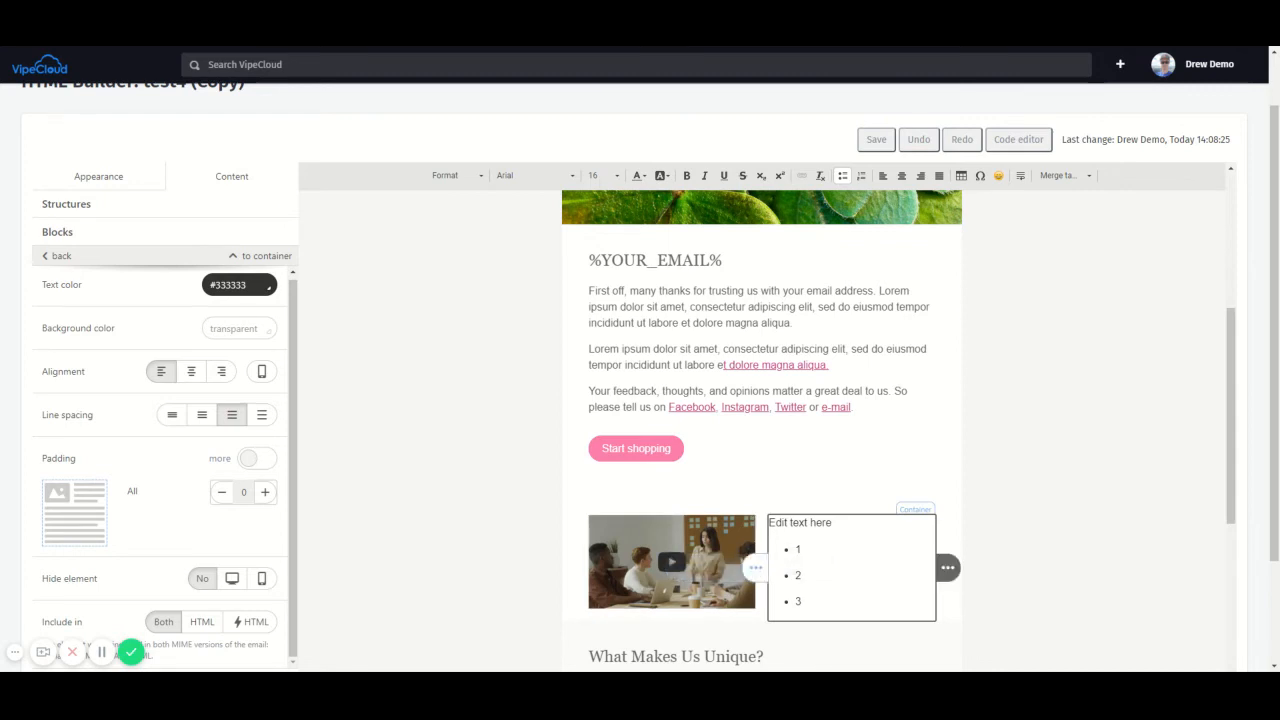
mouse_move(949, 580)
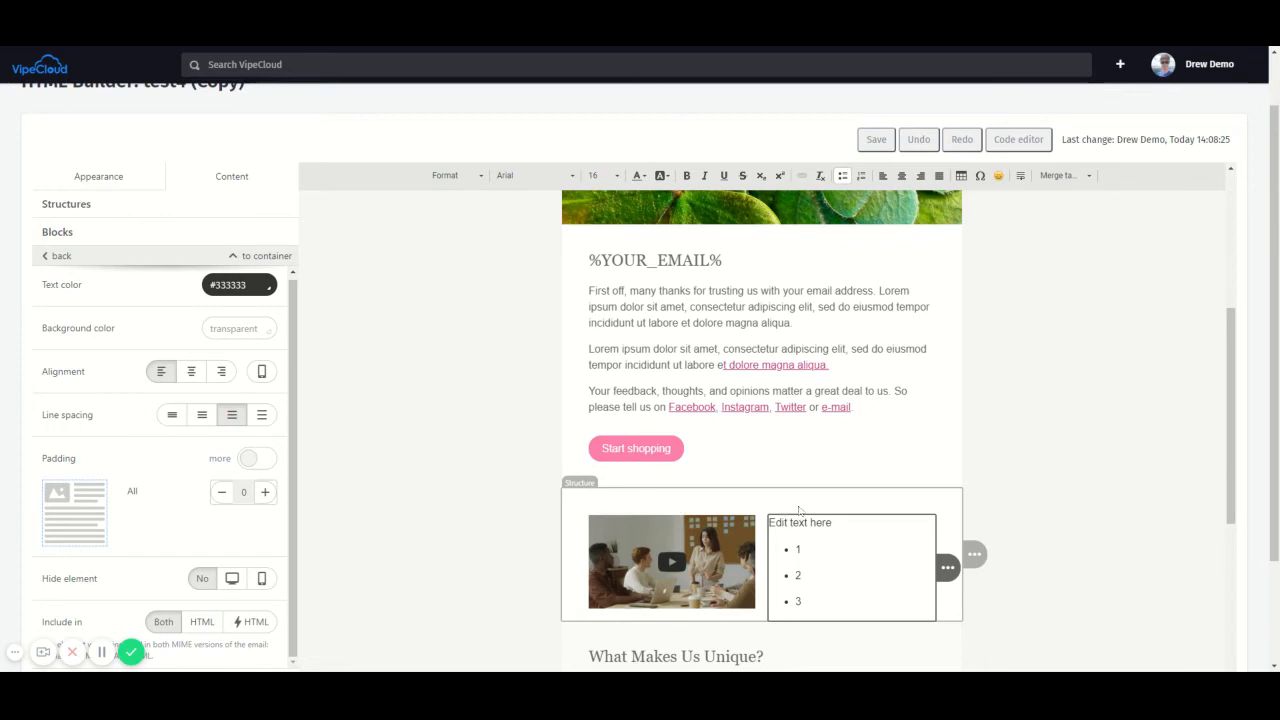
mouse_move(974, 554)
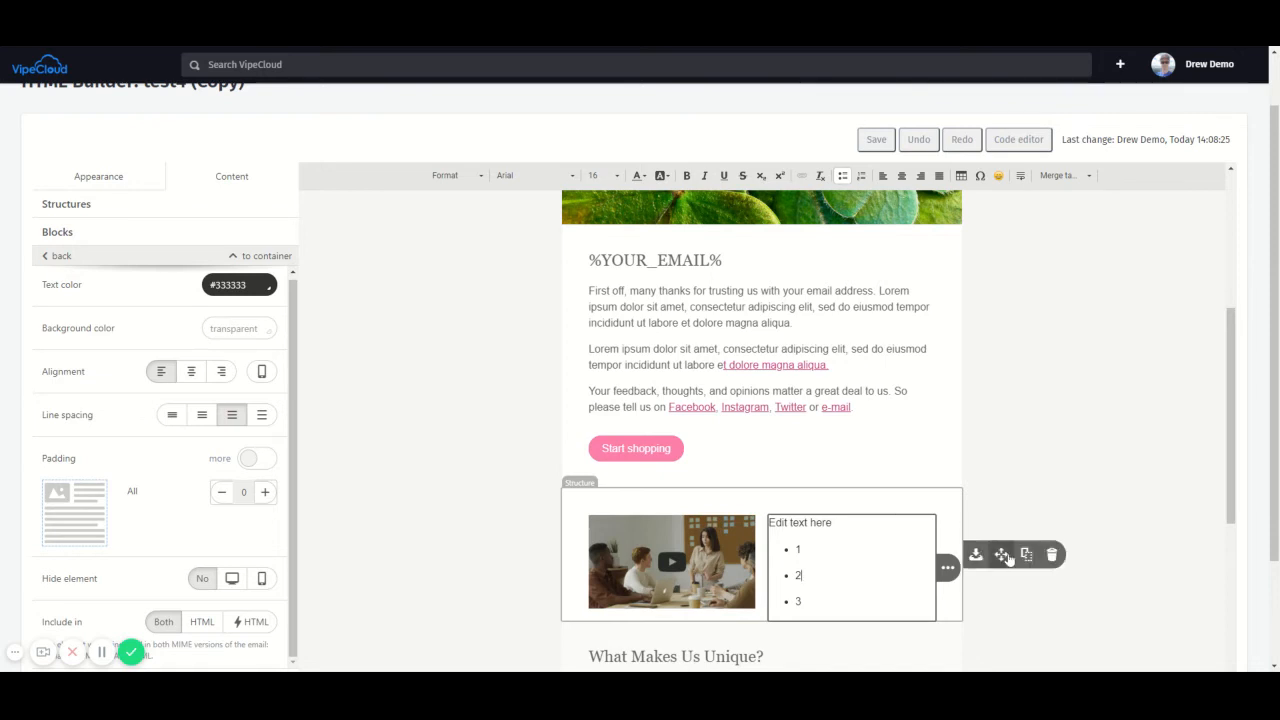
left_click(1025, 555)
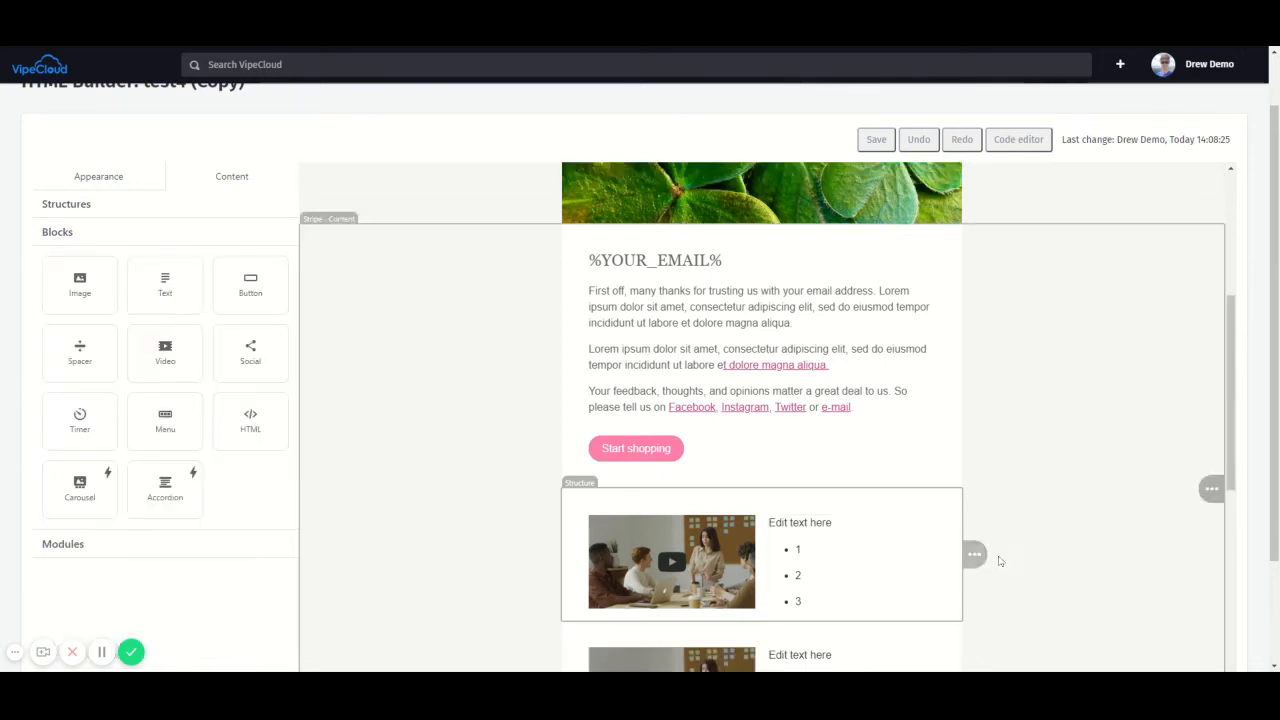
scroll(735, 474, "down", 2)
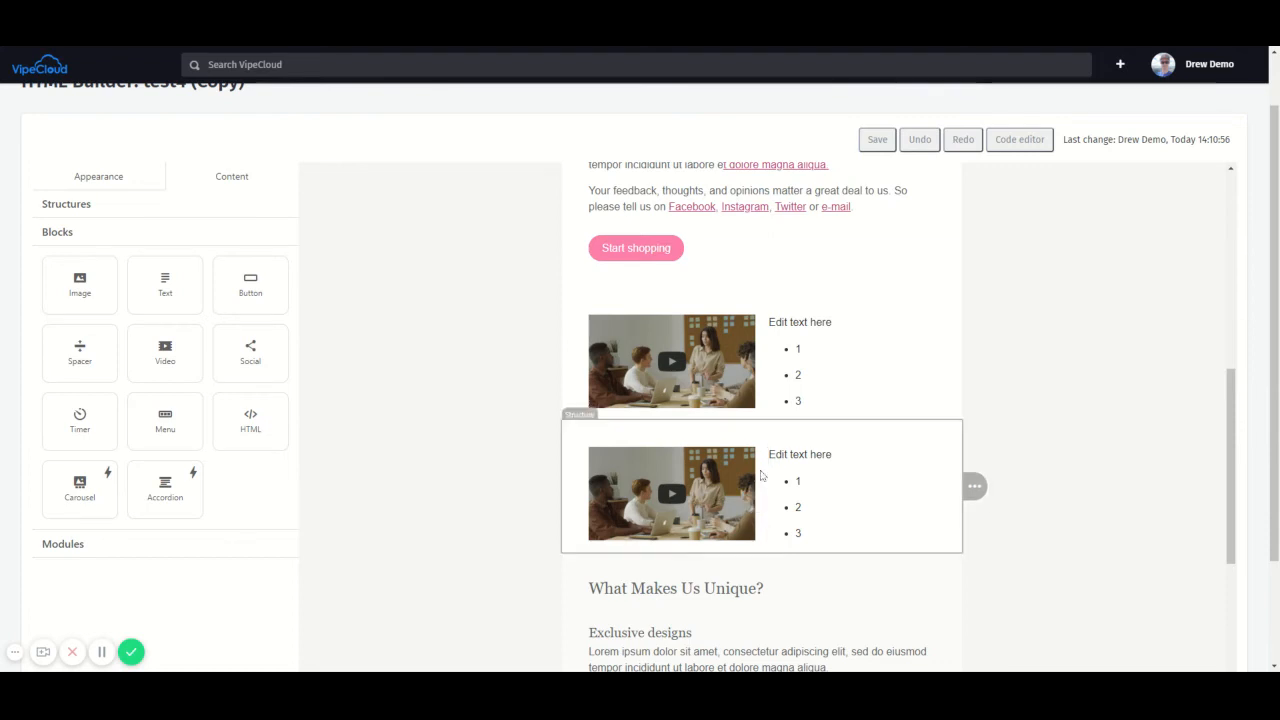
Move the duplicated video-and-text structure below the Freshness guarantee section
scroll(685, 295, "up", 3)
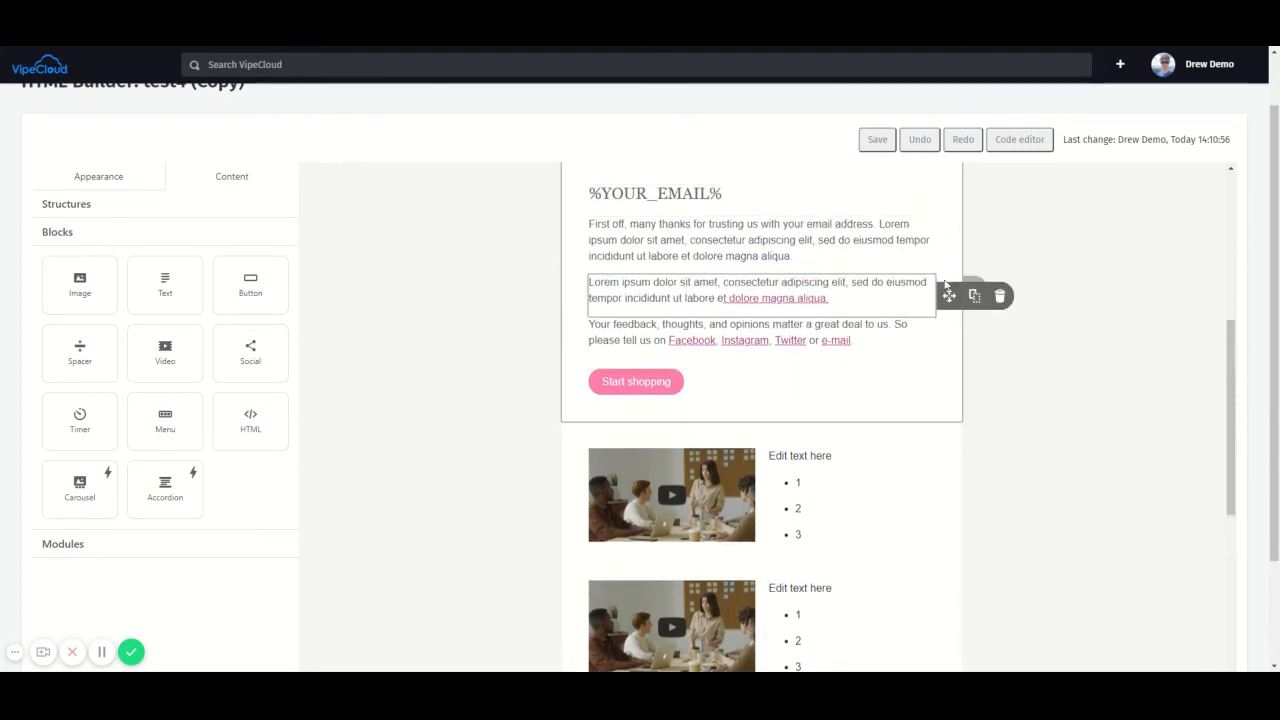
scroll(891, 348, "up", 3)
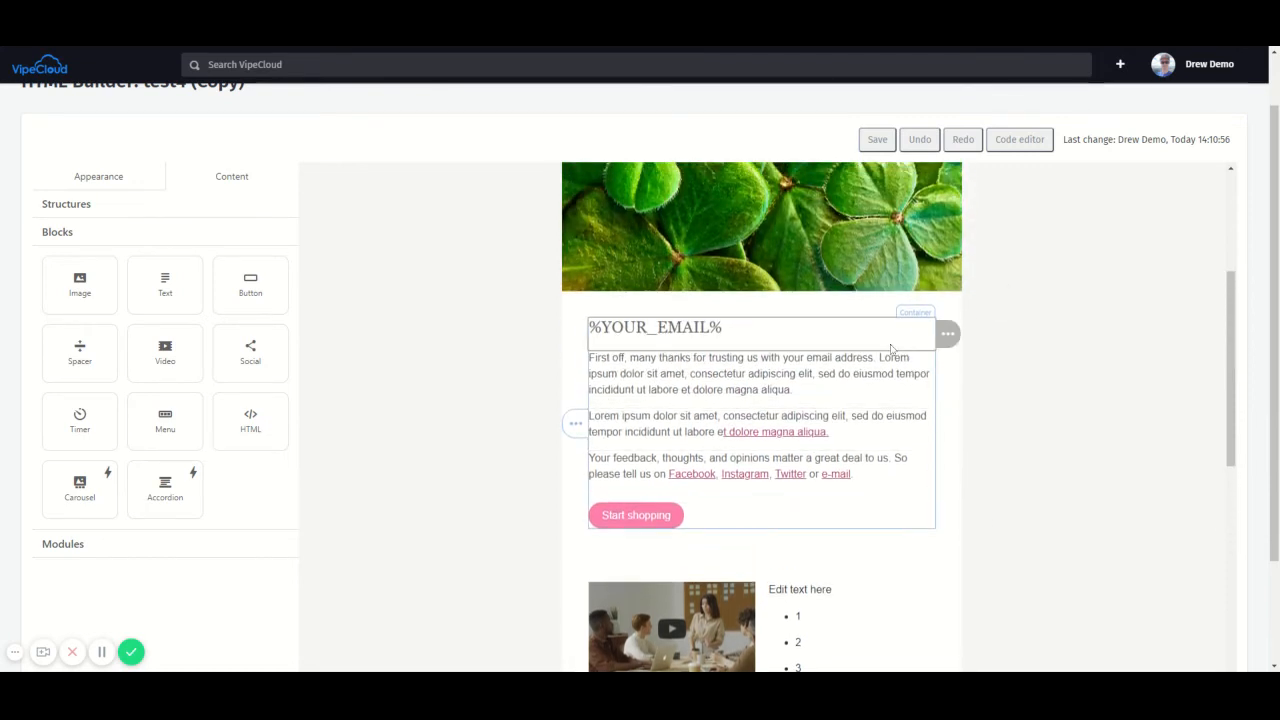
scroll(884, 359, "down", 7)
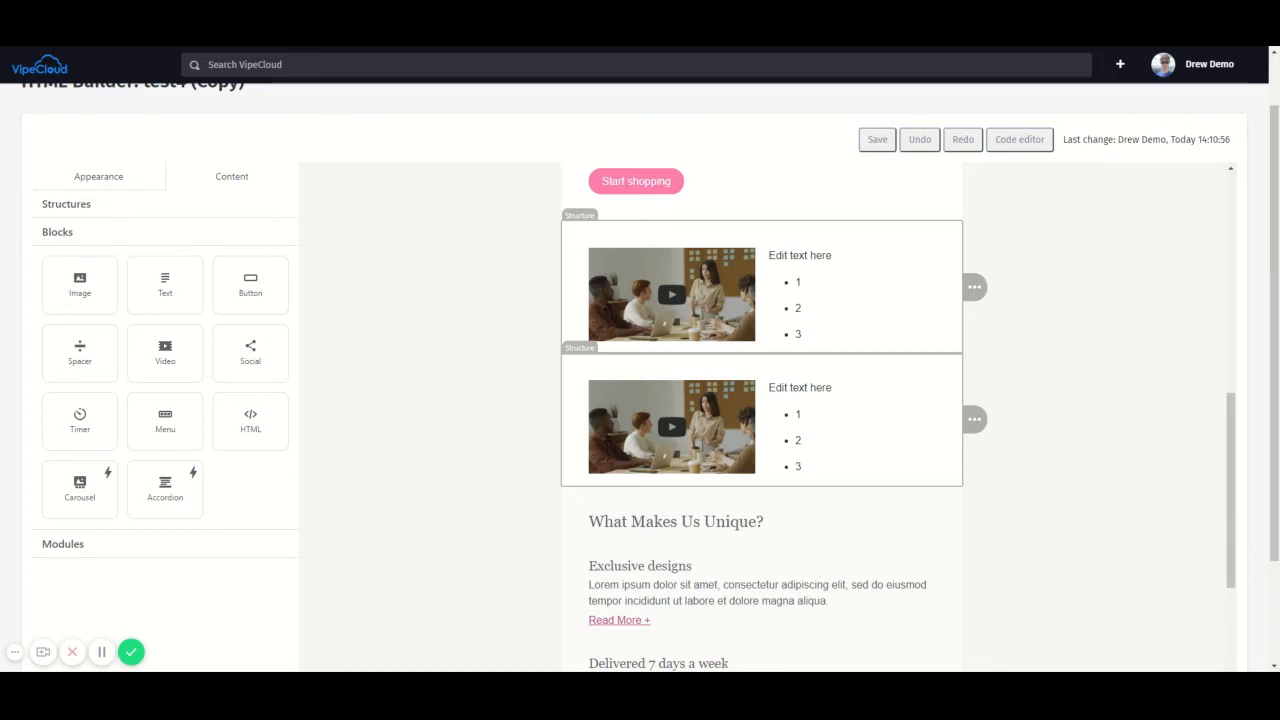
mouse_move(976, 422)
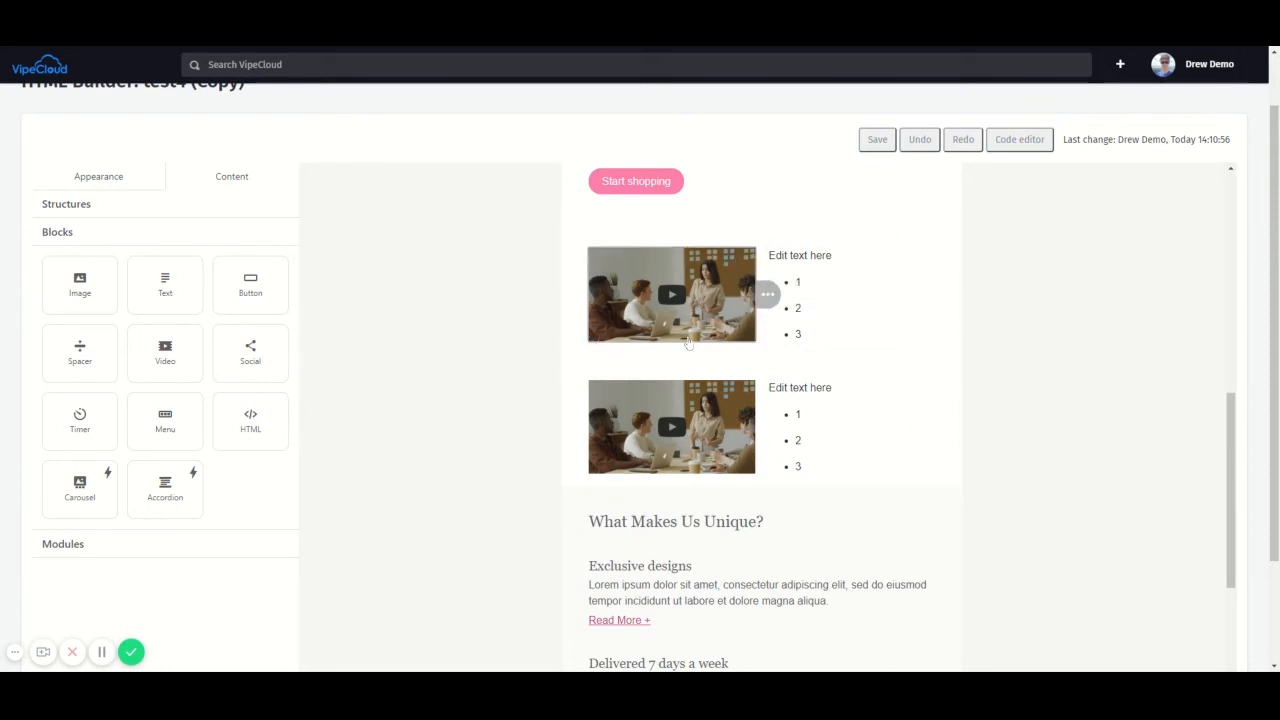
scroll(764, 400, "down", 3)
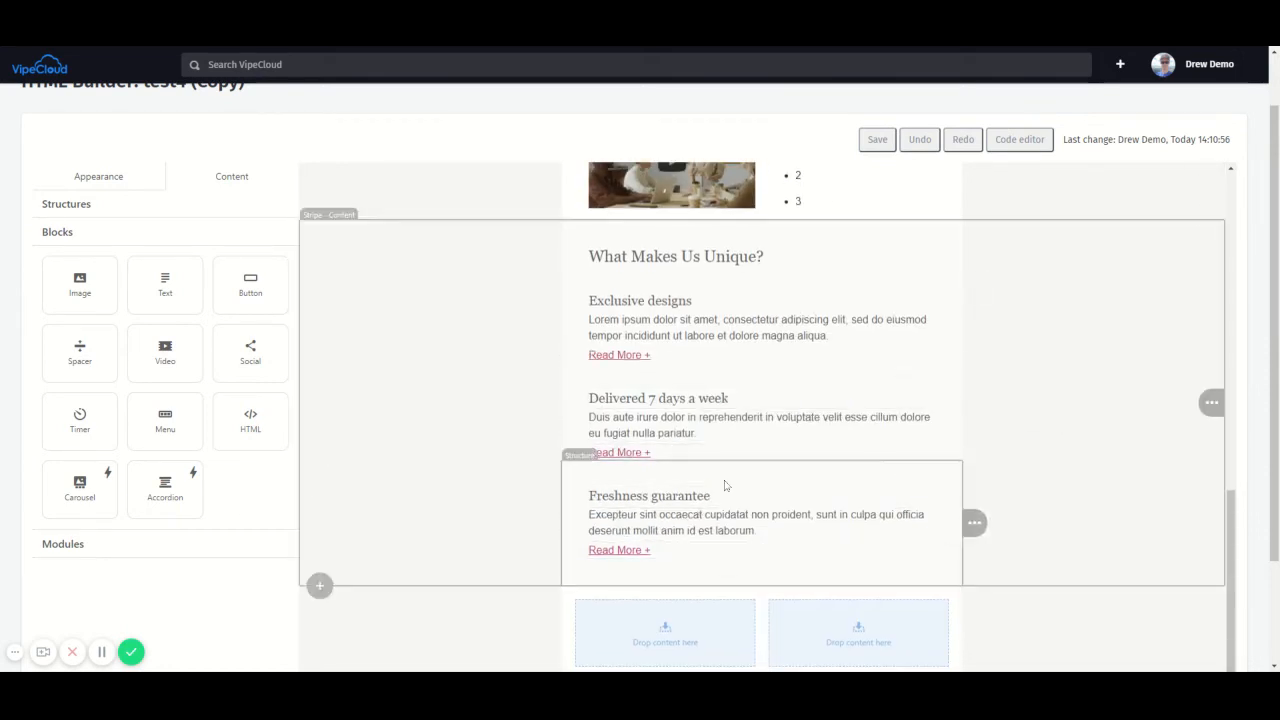
scroll(723, 486, "up", 4)
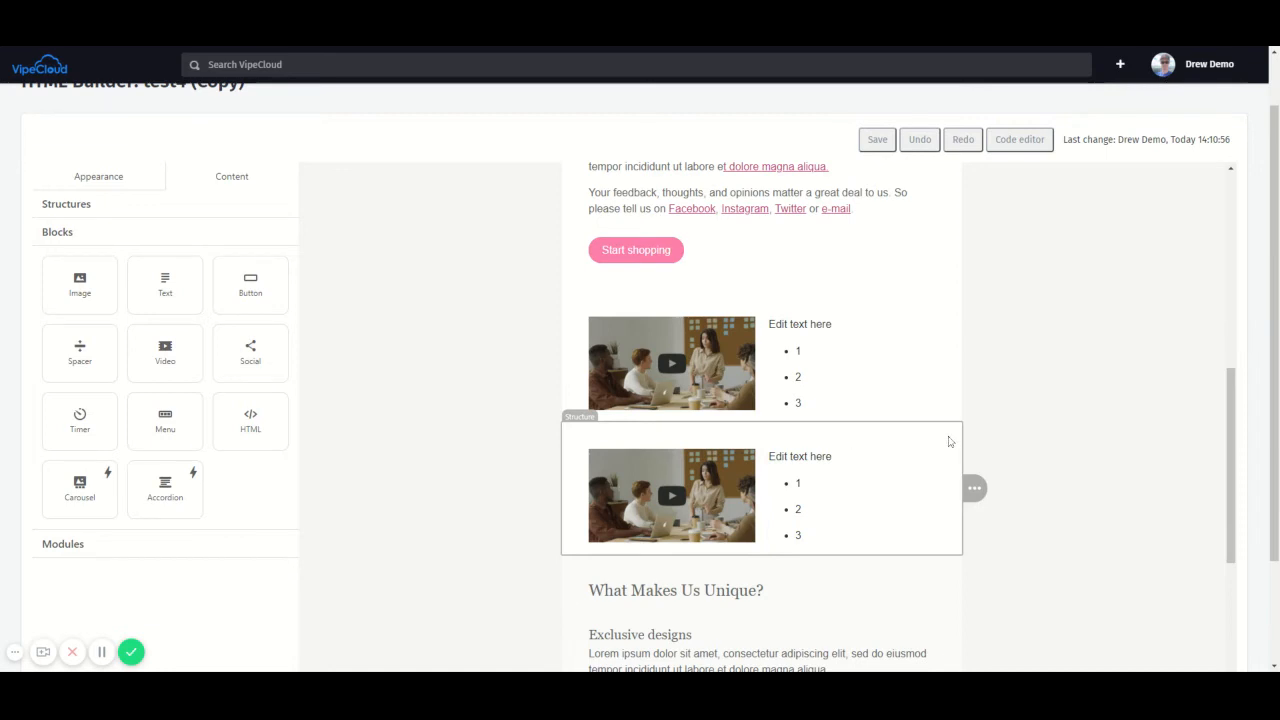
mouse_move(972, 488)
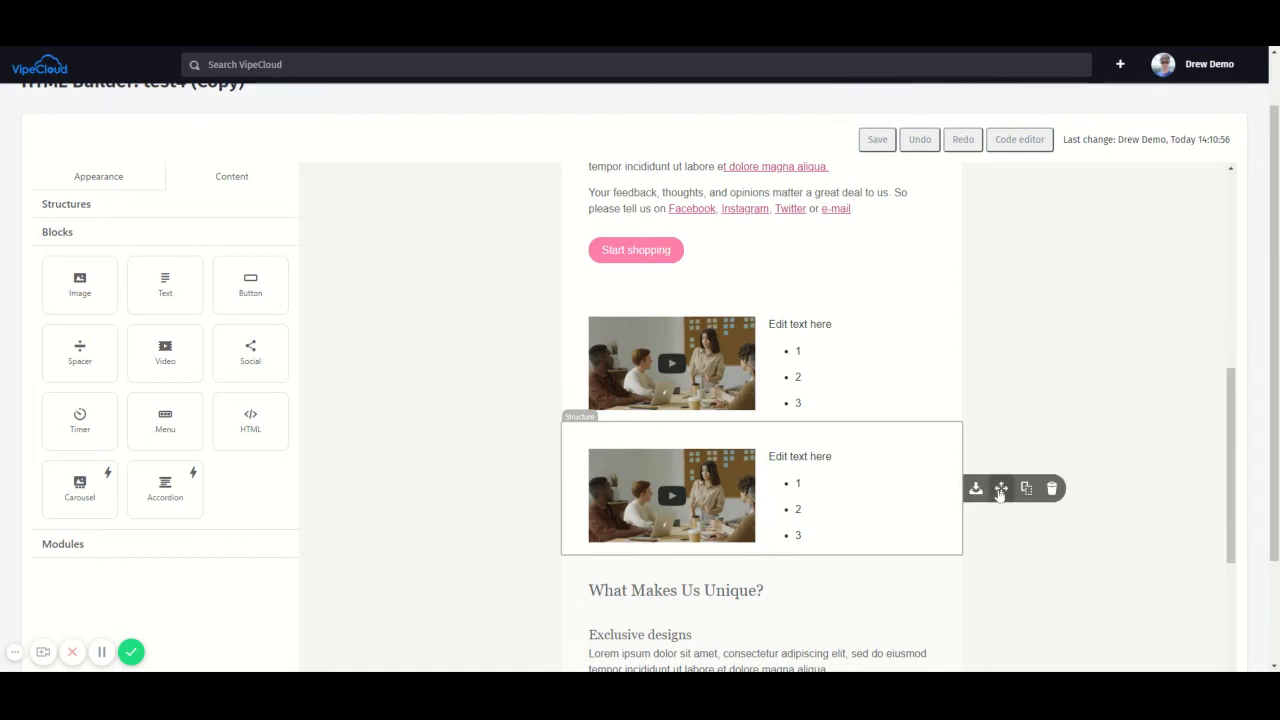
left_click_drag(1000, 490, 739, 566)
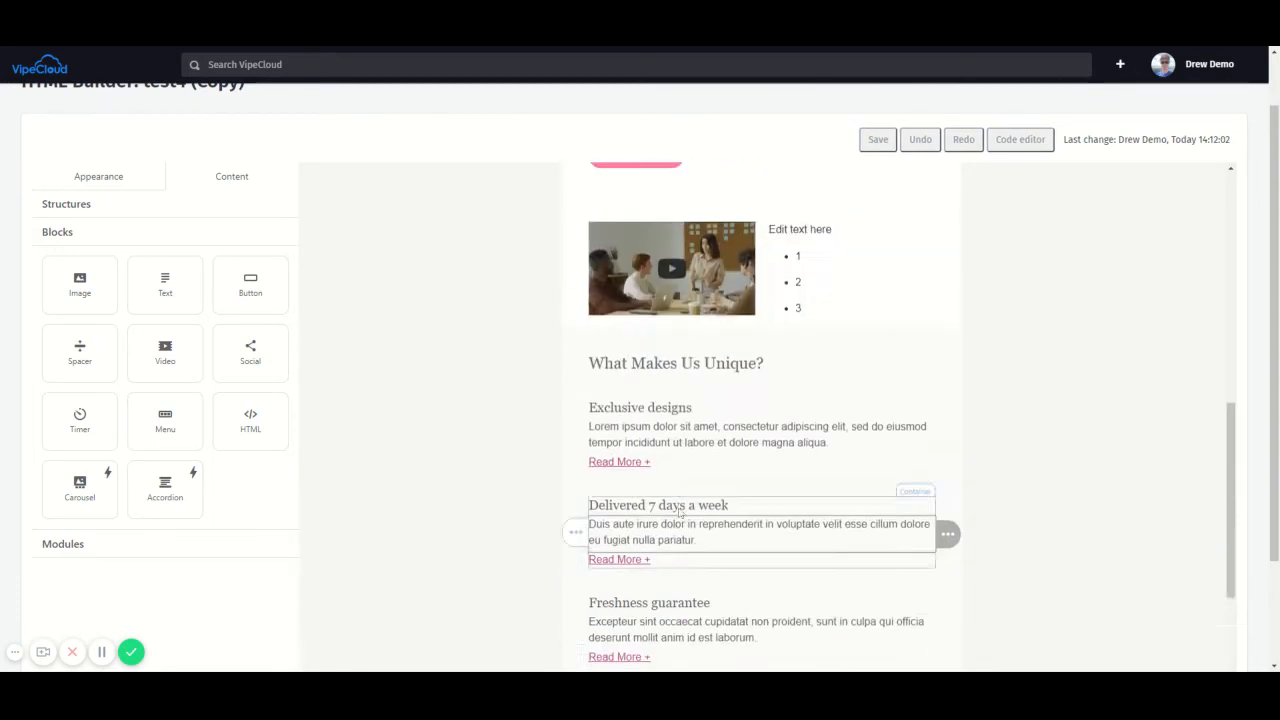
Delete the duplicated video-and-text structure below the Freshness guarantee section
scroll(672, 550, "up", 3)
scroll(800, 550, "down", 6)
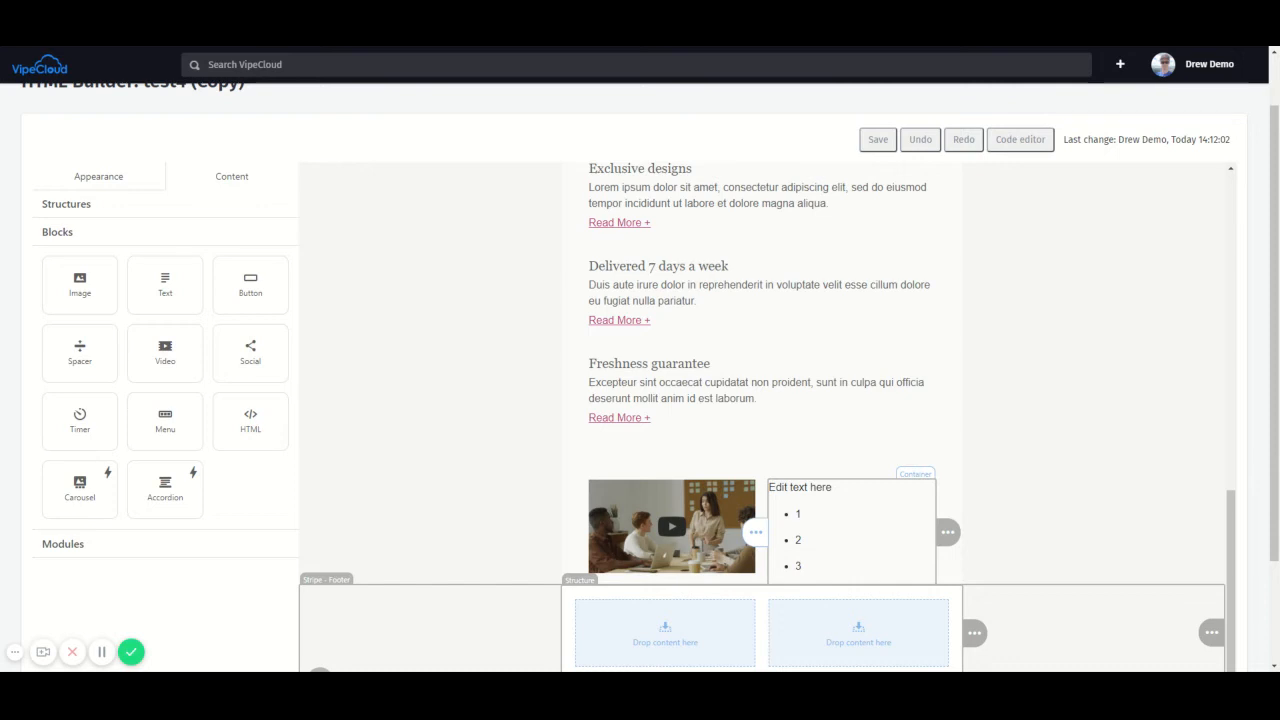
mouse_move(966, 516)
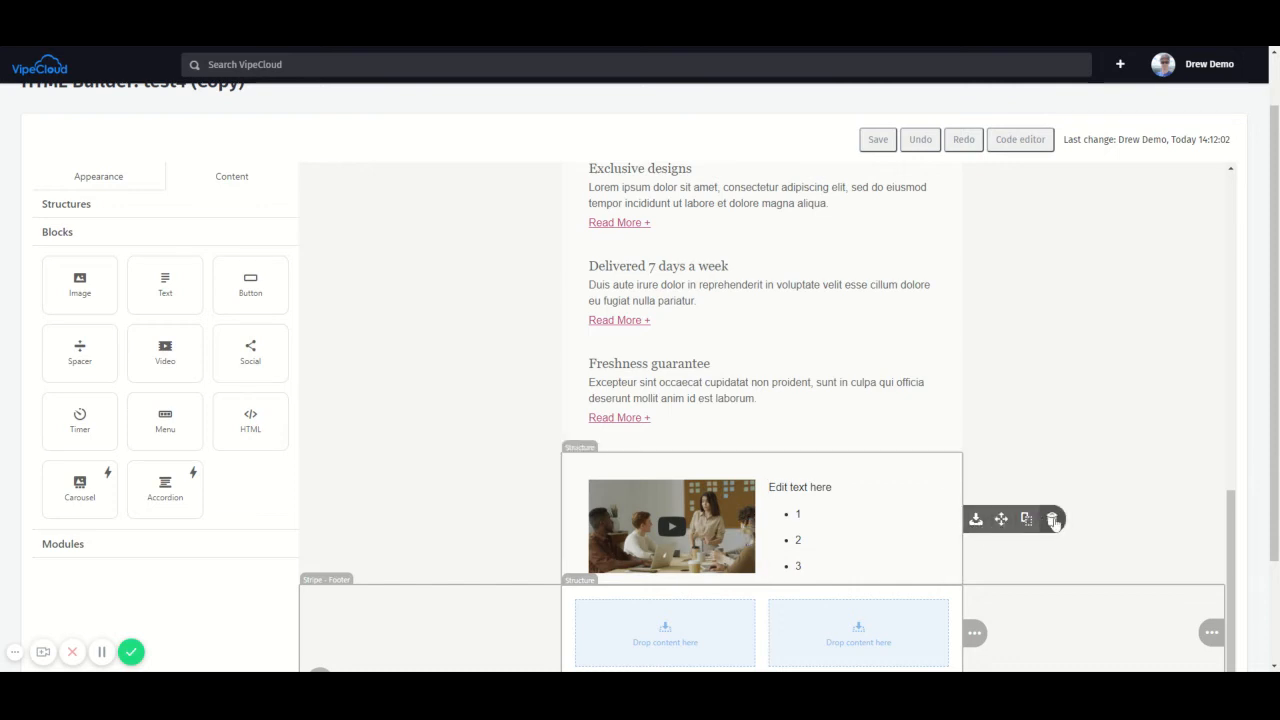
left_click(1053, 519)
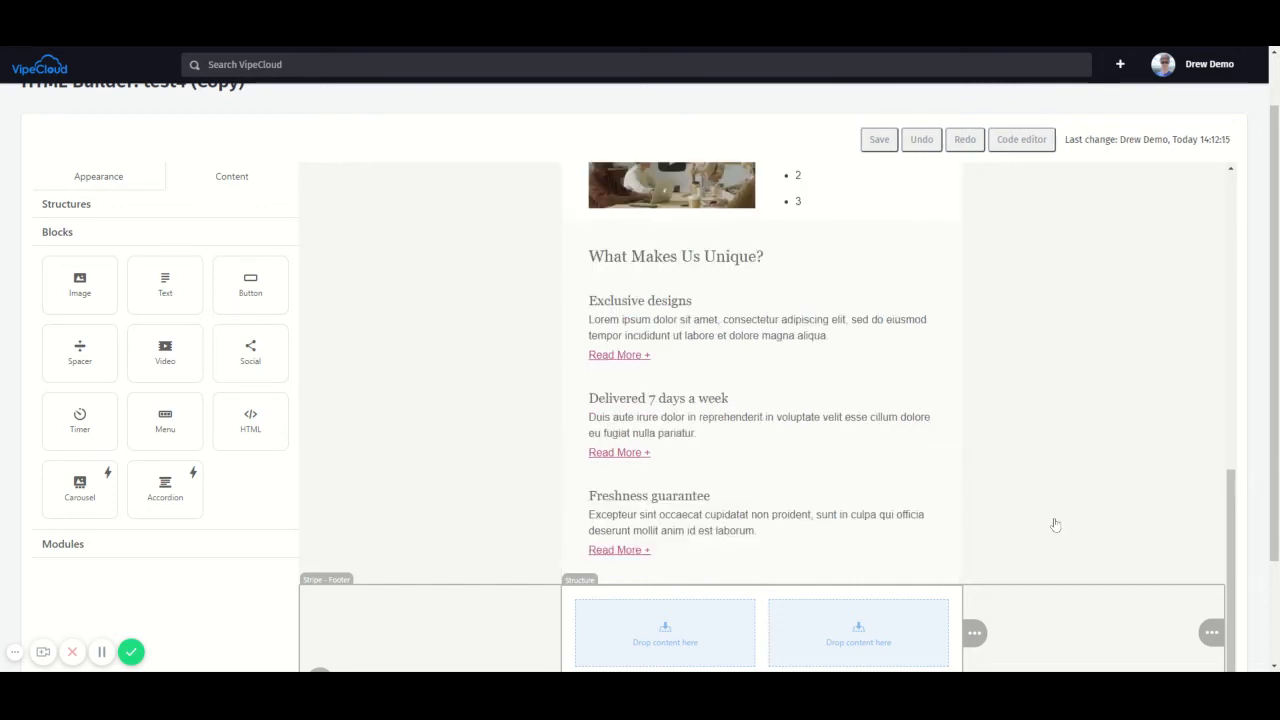
Replace the video block beside the bulleted list with an empty image block
scroll(1055, 524, "up", 3)
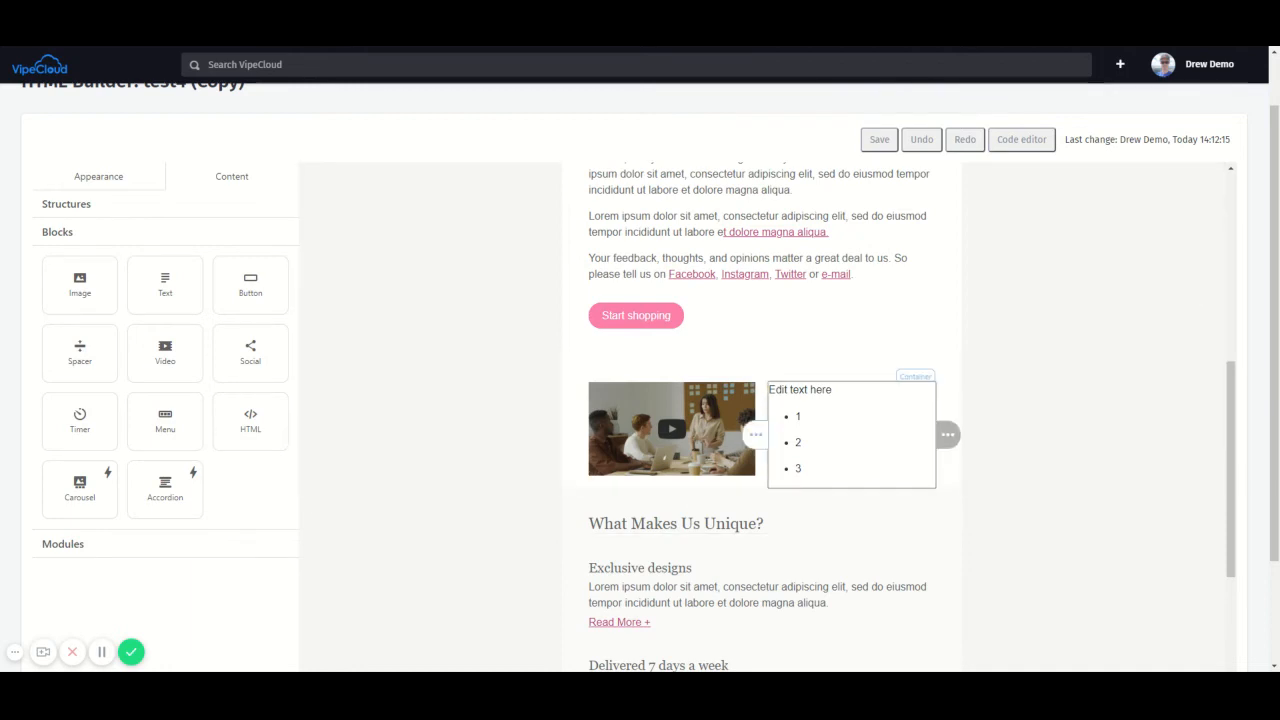
mouse_move(940, 445)
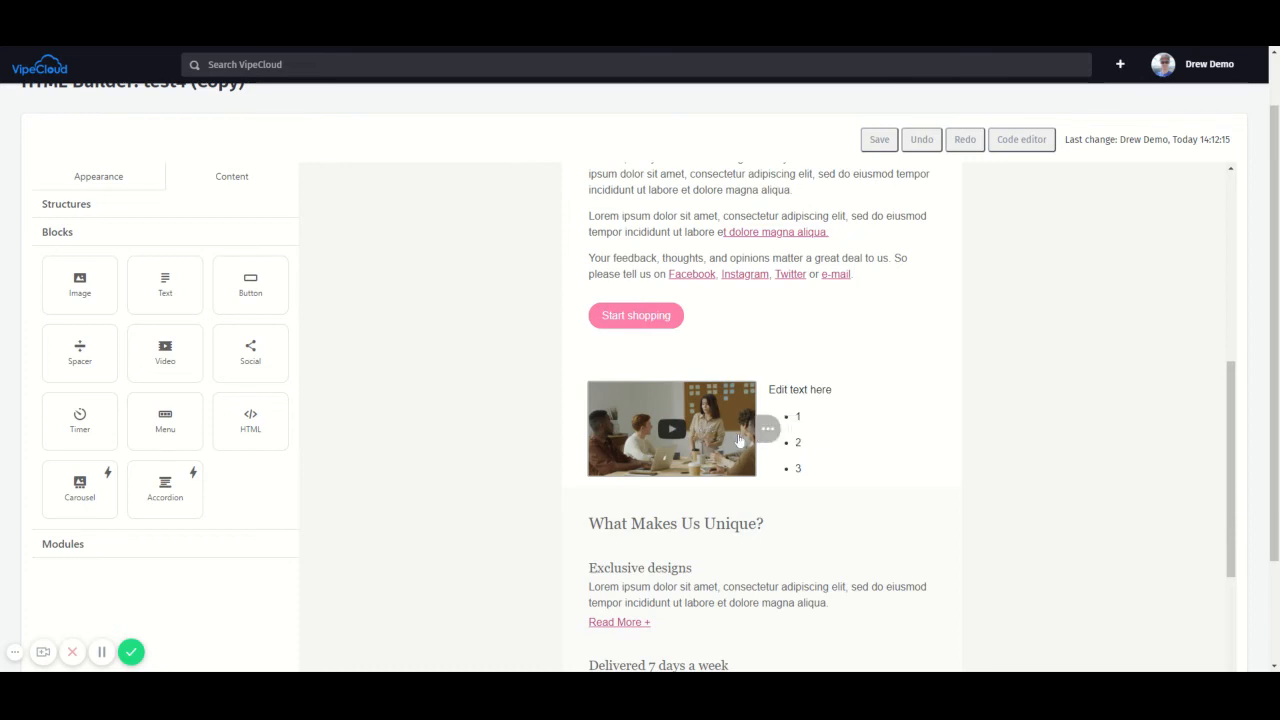
mouse_move(758, 432)
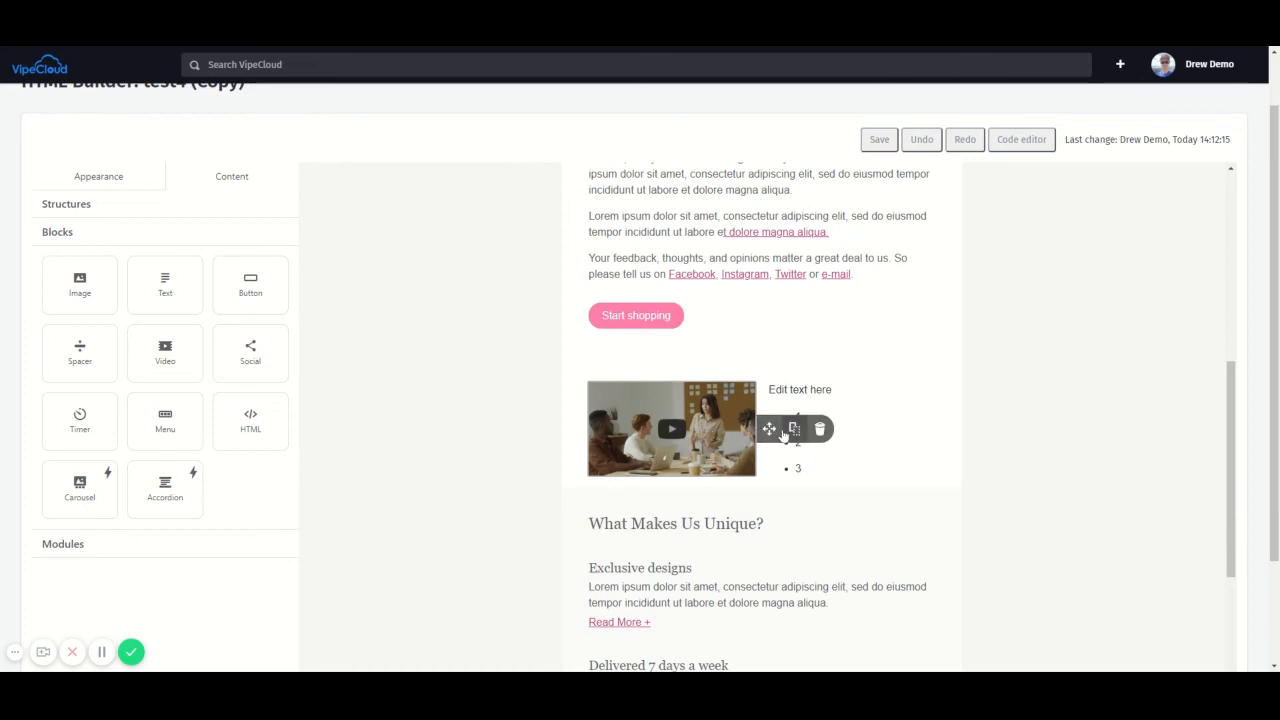
left_click(820, 430)
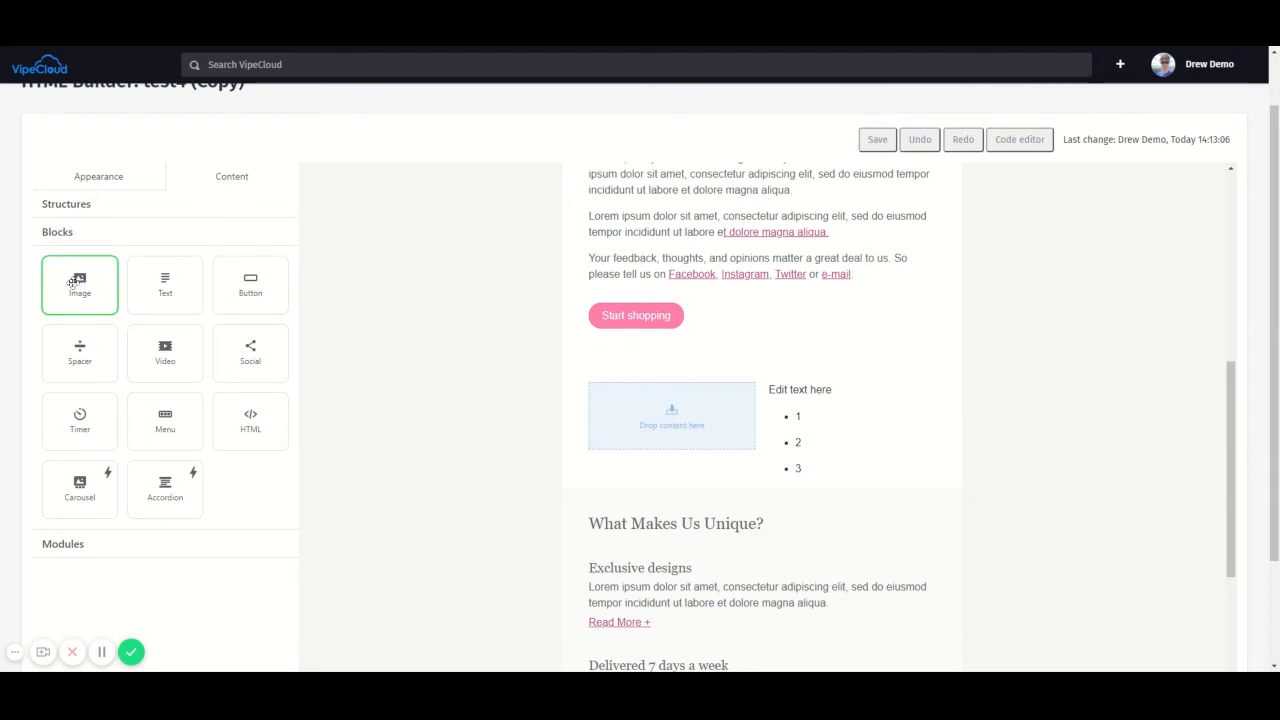
mouse_move(73, 283)
left_mouse_down()
mouse_move(117, 285)
mouse_move(129, 314)
mouse_move(574, 417)
mouse_move(717, 407)
mouse_move(645, 413)
mouse_move(674, 380)
mouse_move(636, 386)
mouse_move(656, 443)
mouse_move(644, 384)
mouse_move(689, 416)
mouse_move(678, 390)
mouse_move(662, 437)
mouse_move(681, 460)
mouse_move(644, 448)
mouse_move(666, 446)
left_mouse_up()
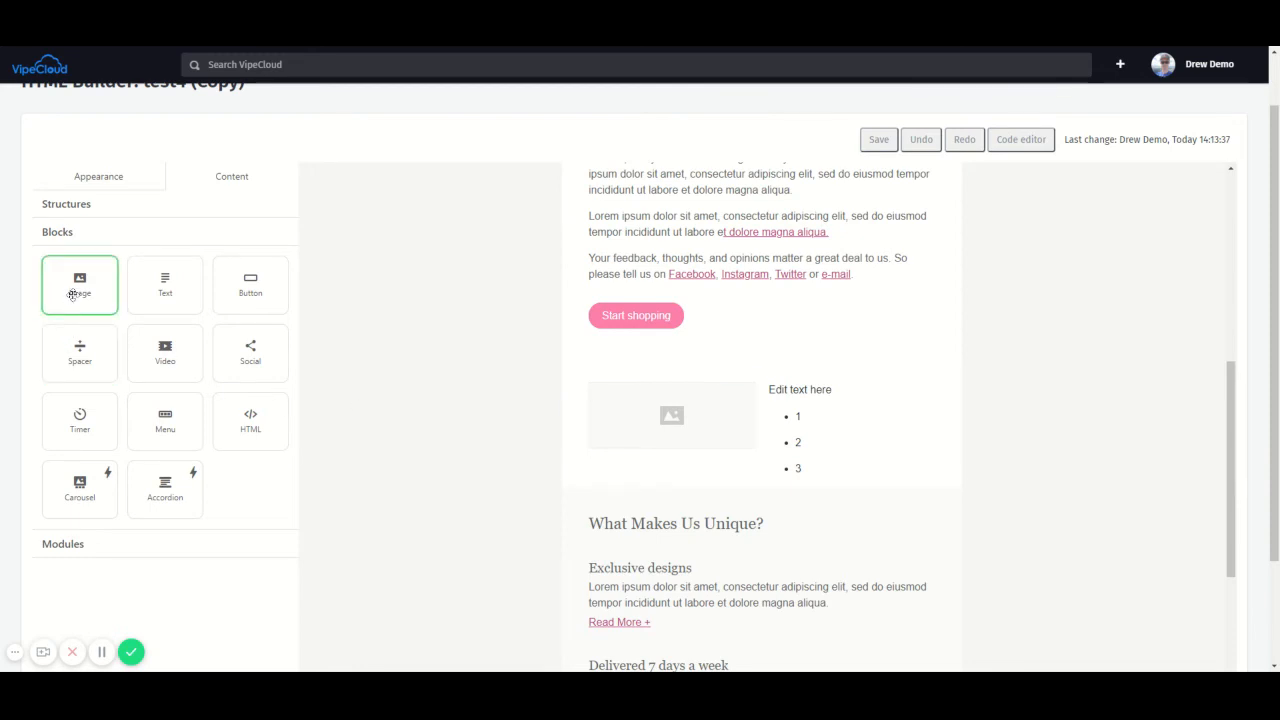
Add a second image block beneath the first one in the same container and delete it again
mouse_move(74, 294)
left_mouse_down()
mouse_move(263, 366)
mouse_move(638, 438)
mouse_move(643, 402)
mouse_move(638, 440)
mouse_move(654, 450)
left_mouse_up()
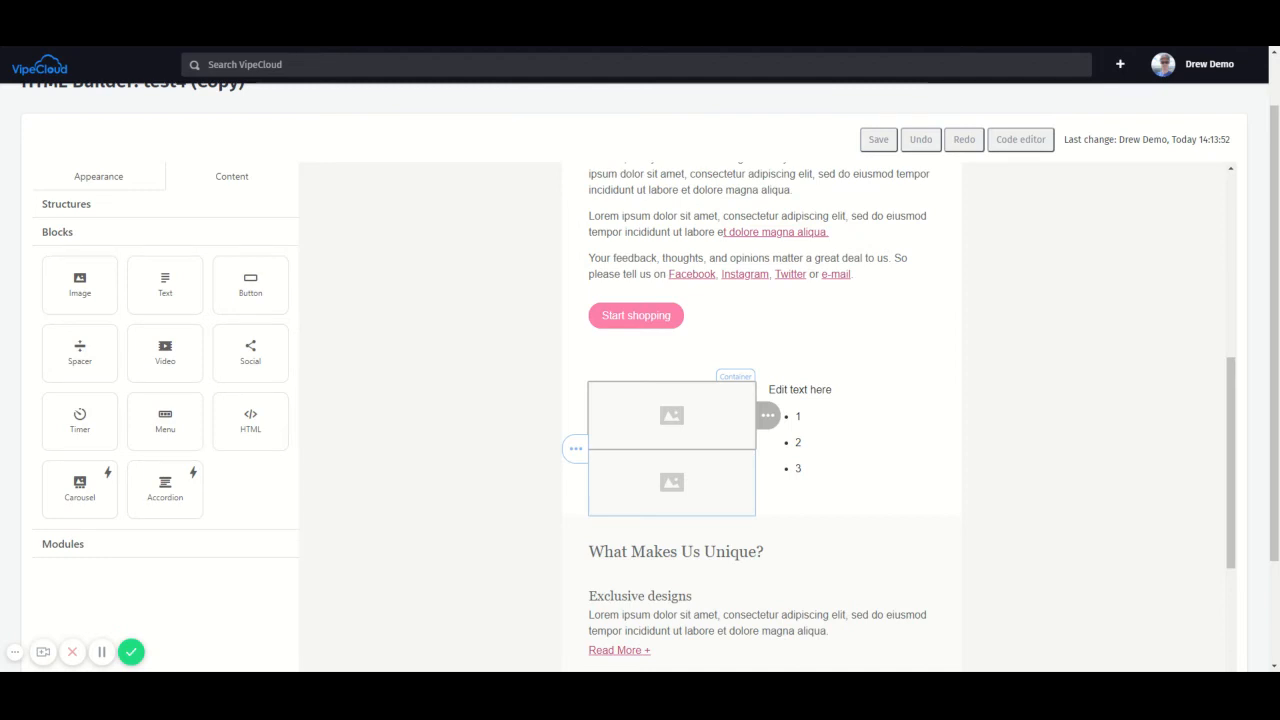
mouse_move(768, 482)
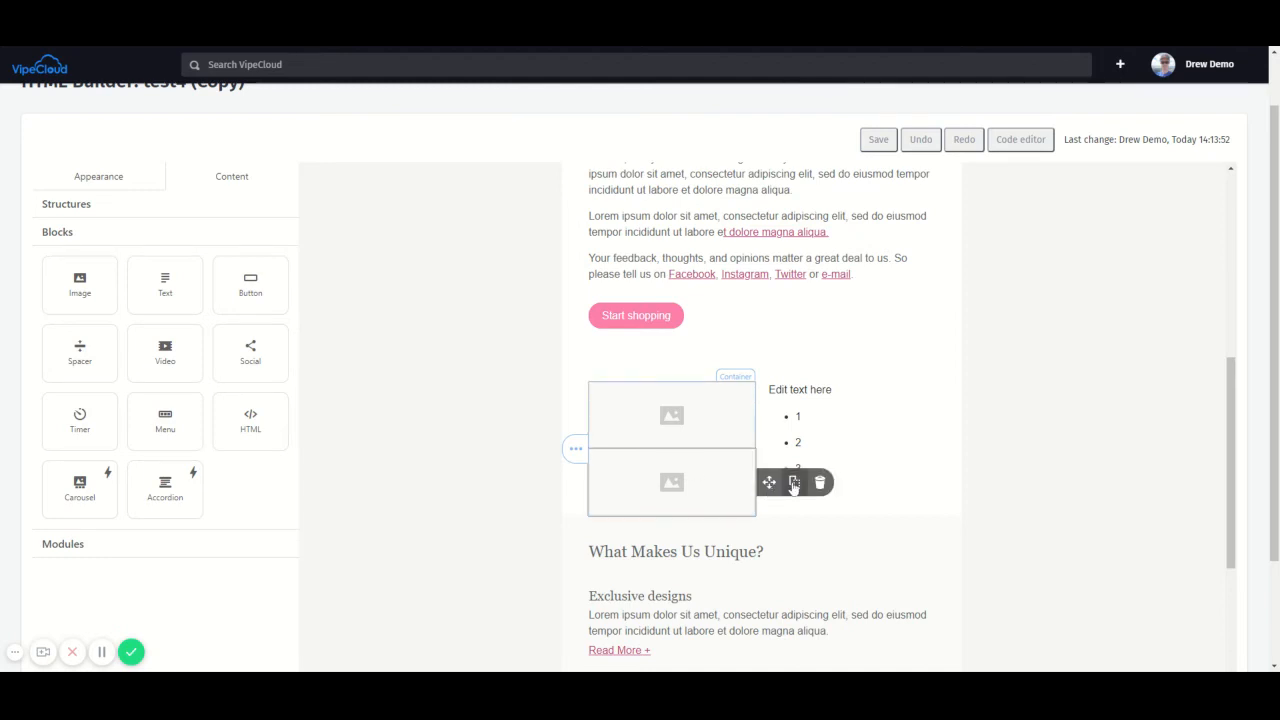
left_click(820, 482)
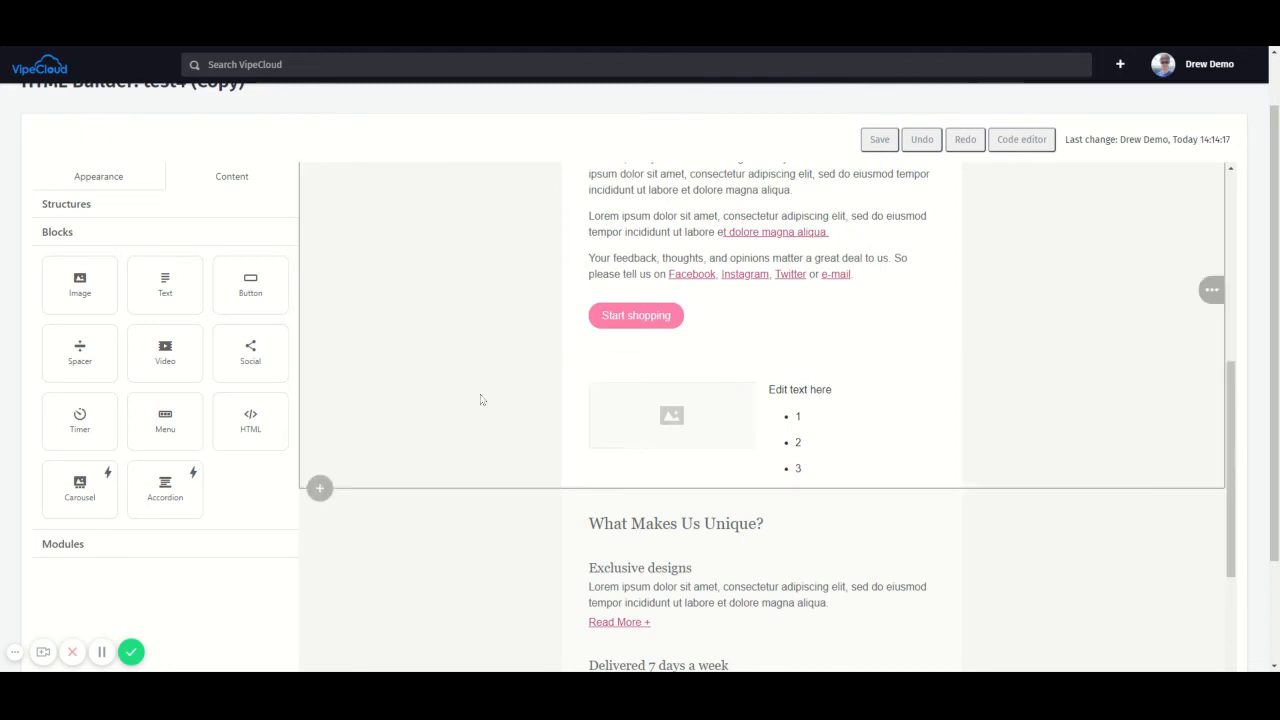
Check the images shared with you and fill the image block with cropped-VipeCloud-Logo-official.png from your own images
left_click(644, 411)
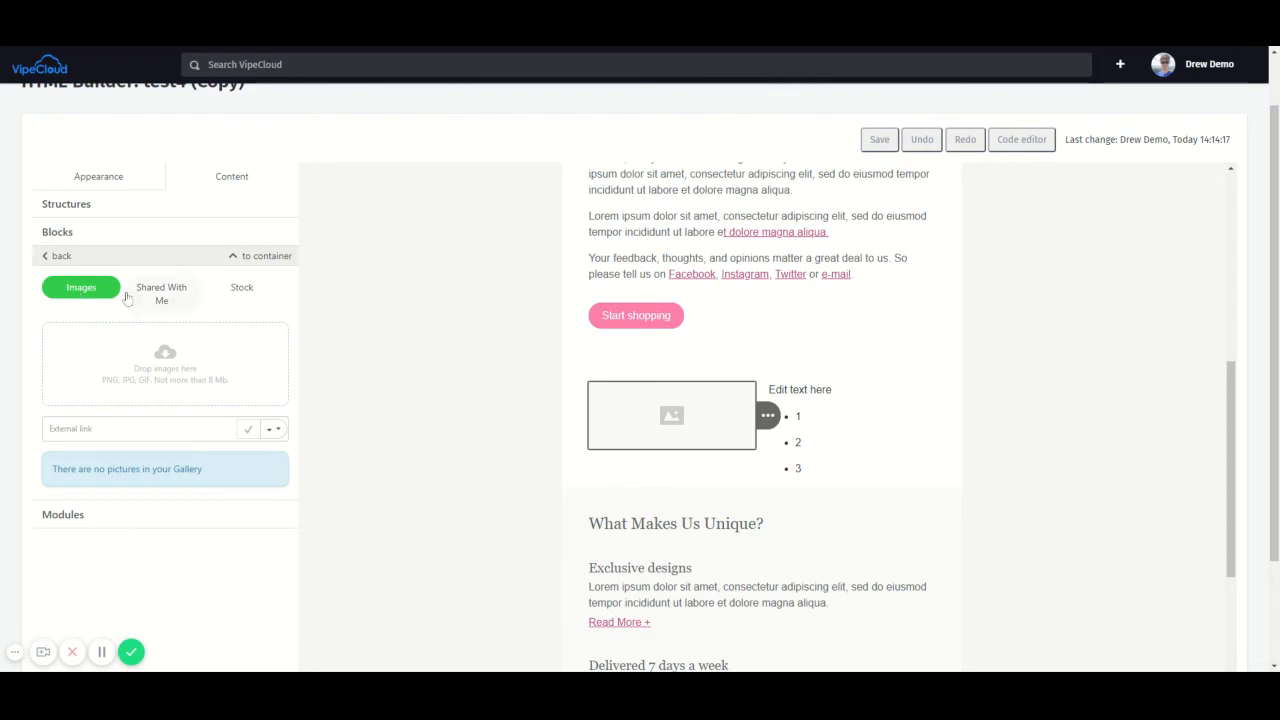
left_click(168, 298)
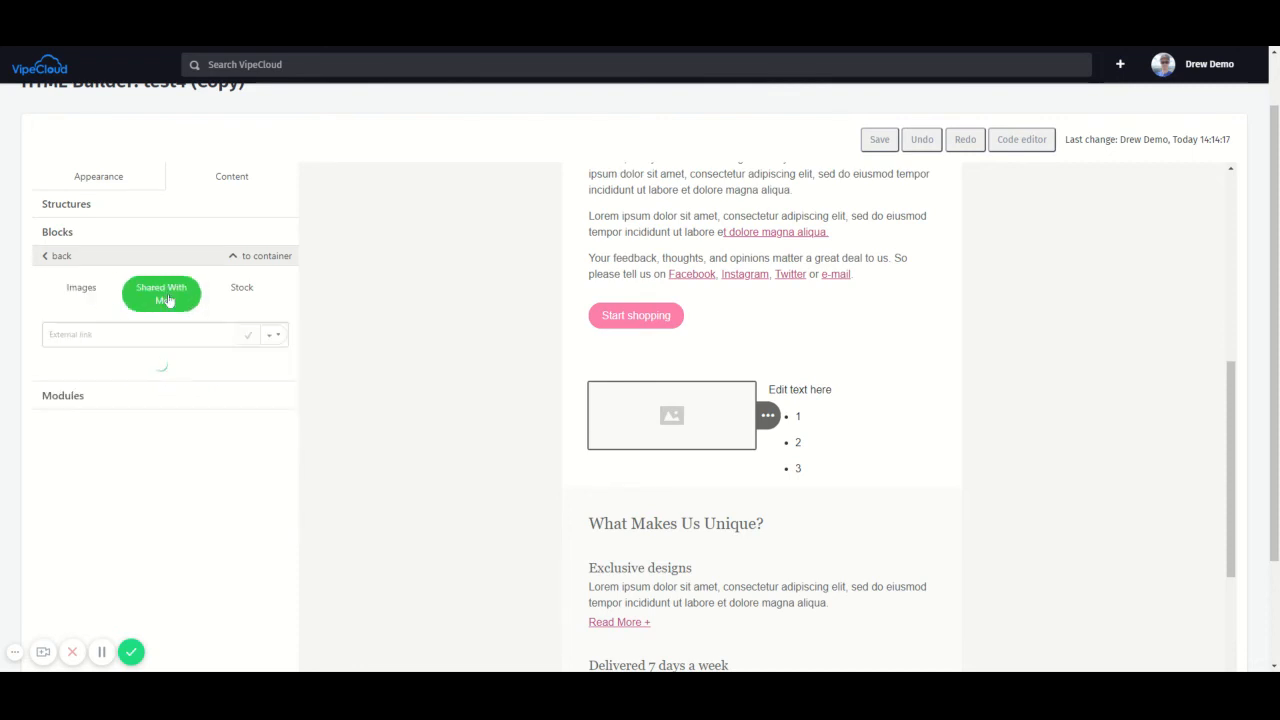
left_click(86, 294)
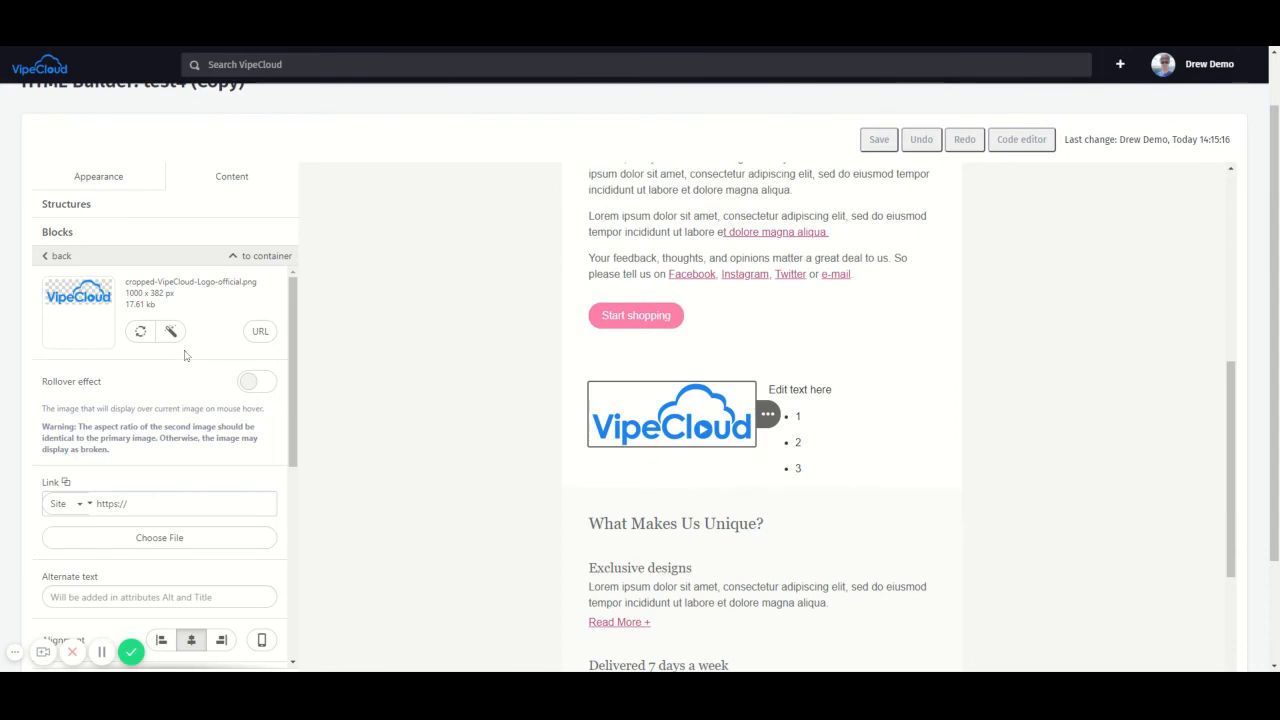
scroll(197, 400, "down", 2)
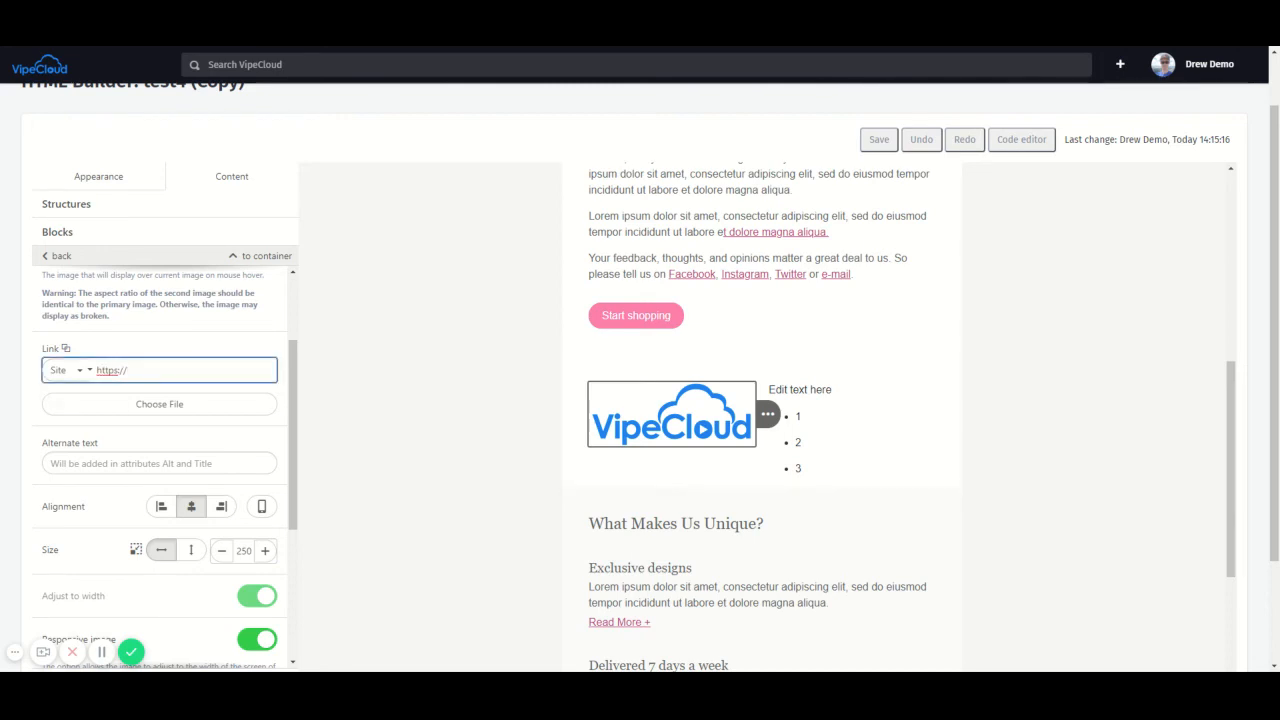
type("ecloud.com")
left_click(149, 340)
scroll(212, 362, "up", 2)
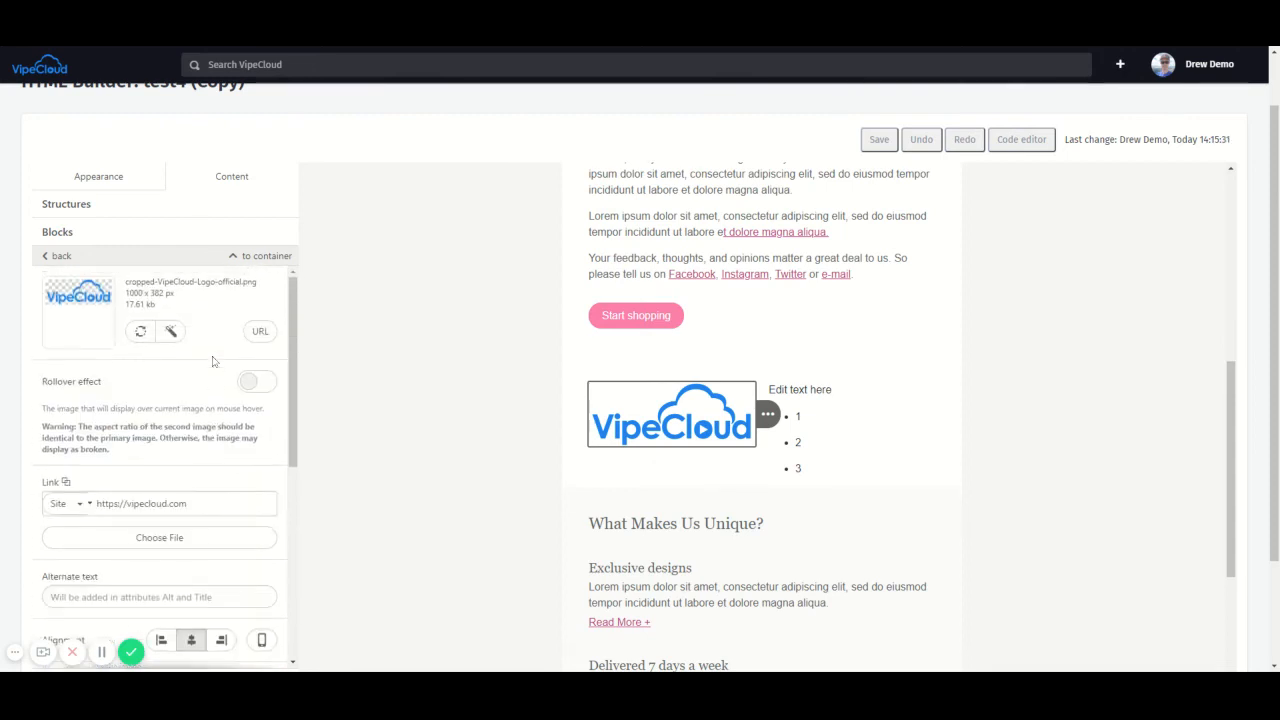
Review the logo image's size, responsiveness, padding and visibility settings, and open the logo in the image editor
scroll(205, 368, "down", 3)
scroll(198, 383, "down", 3)
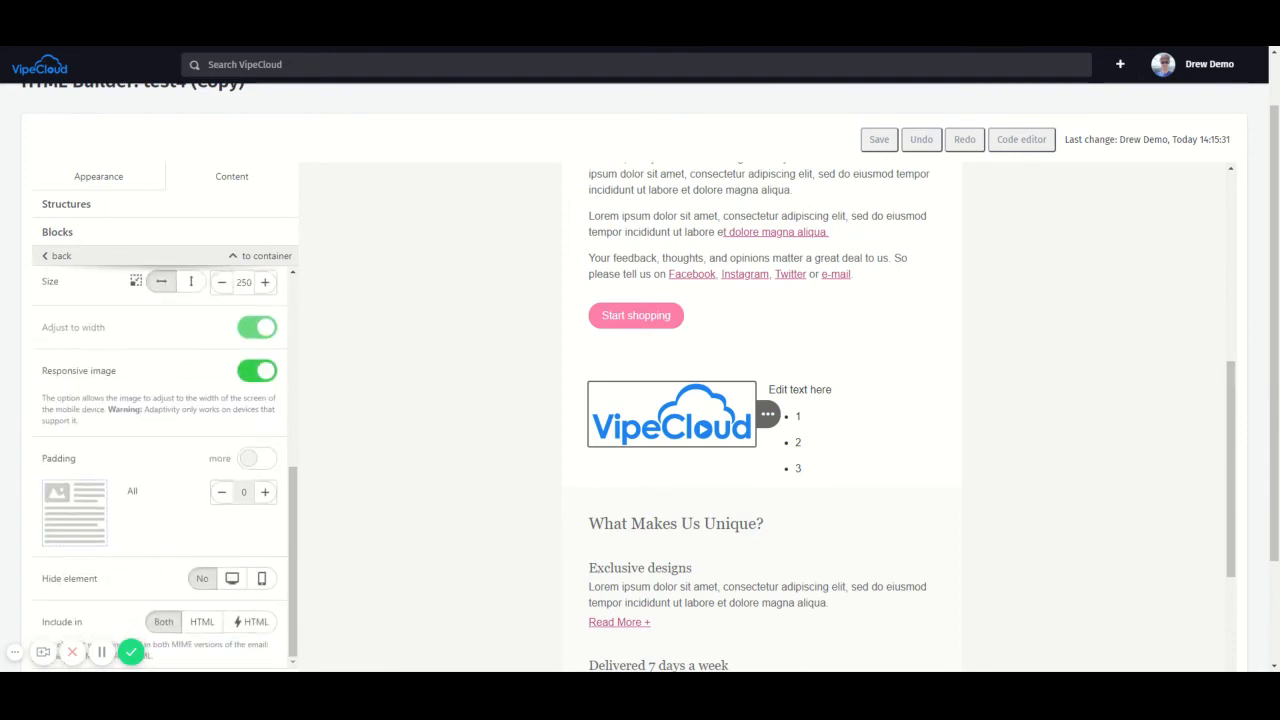
scroll(182, 421, "down", 2)
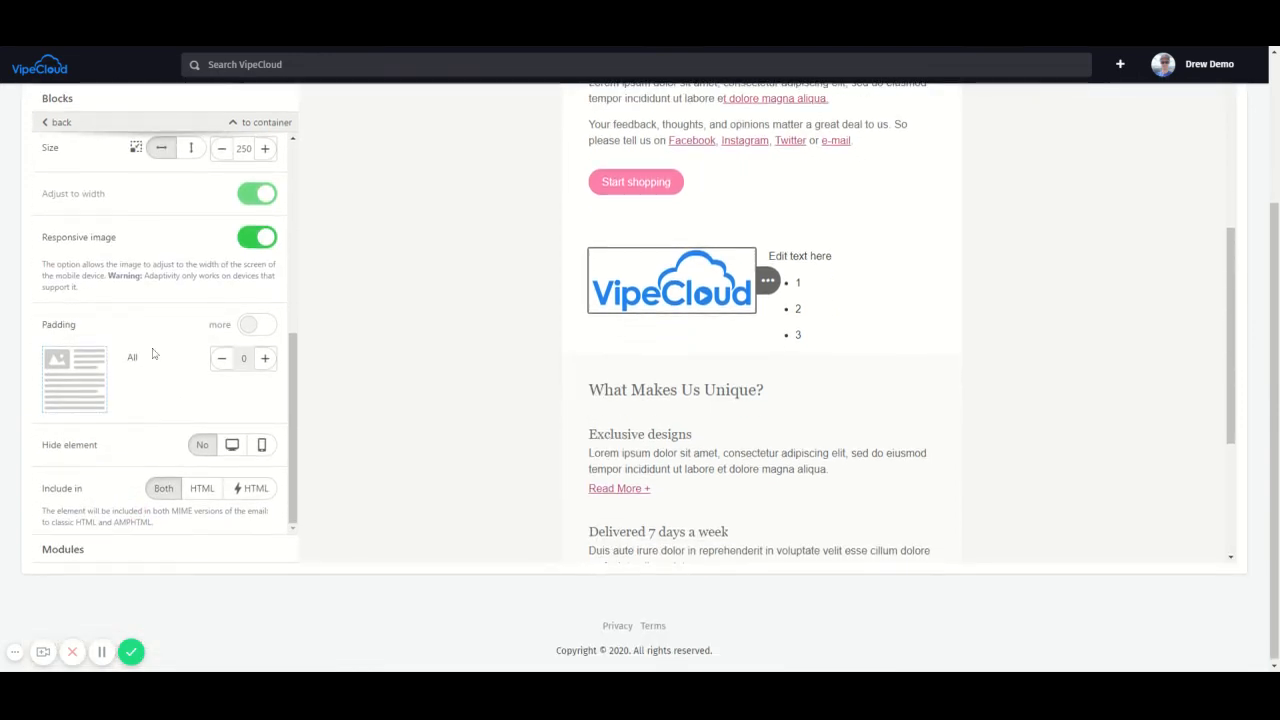
scroll(150, 350, "up", 5)
scroll(654, 423, "up", 2)
scroll(150, 340, "up", 2)
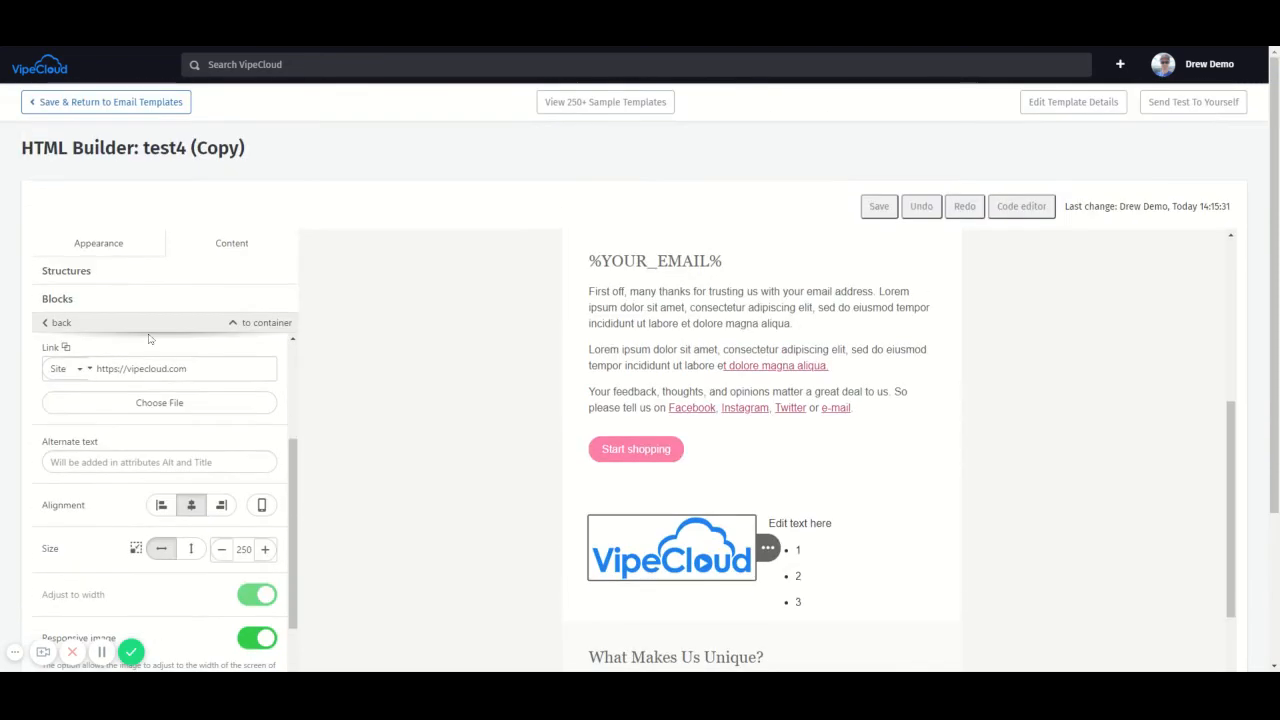
scroll(180, 420, "up", 3)
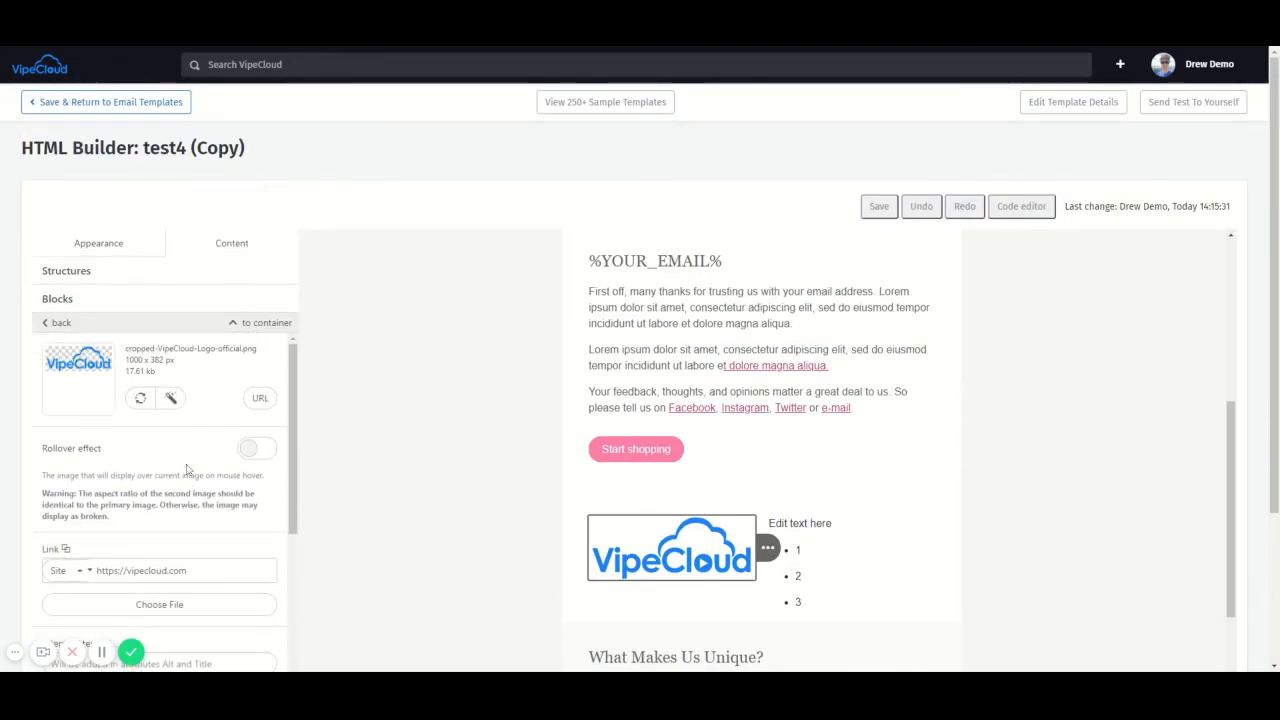
left_click(172, 399)
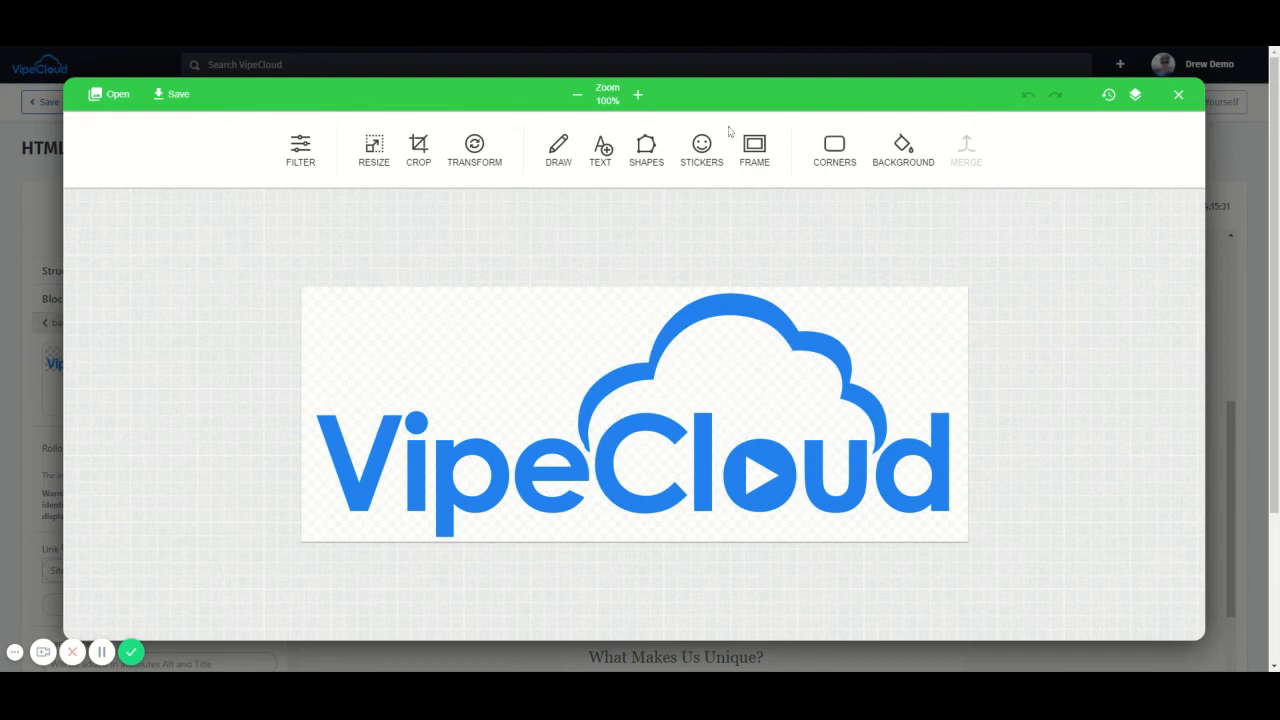
Add a thin blue Basic frame around the VipeCloud logo, apply it and save the edited image
left_click(756, 150)
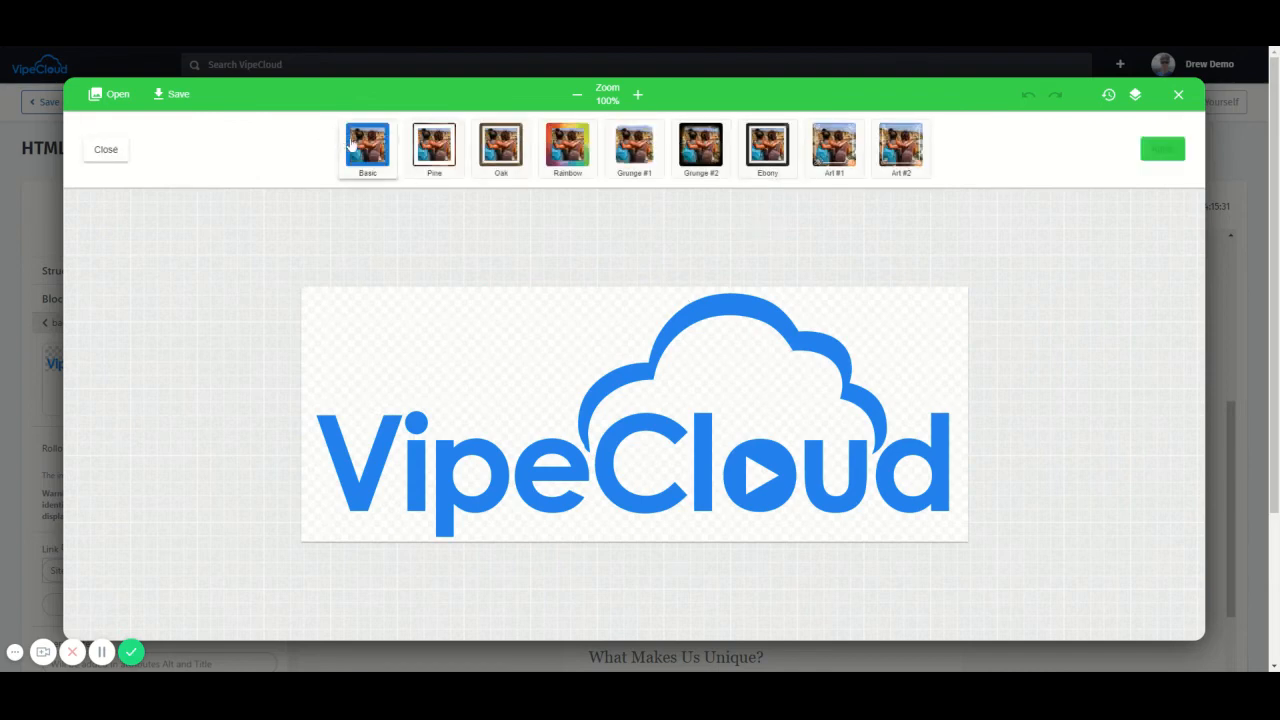
left_click(352, 144)
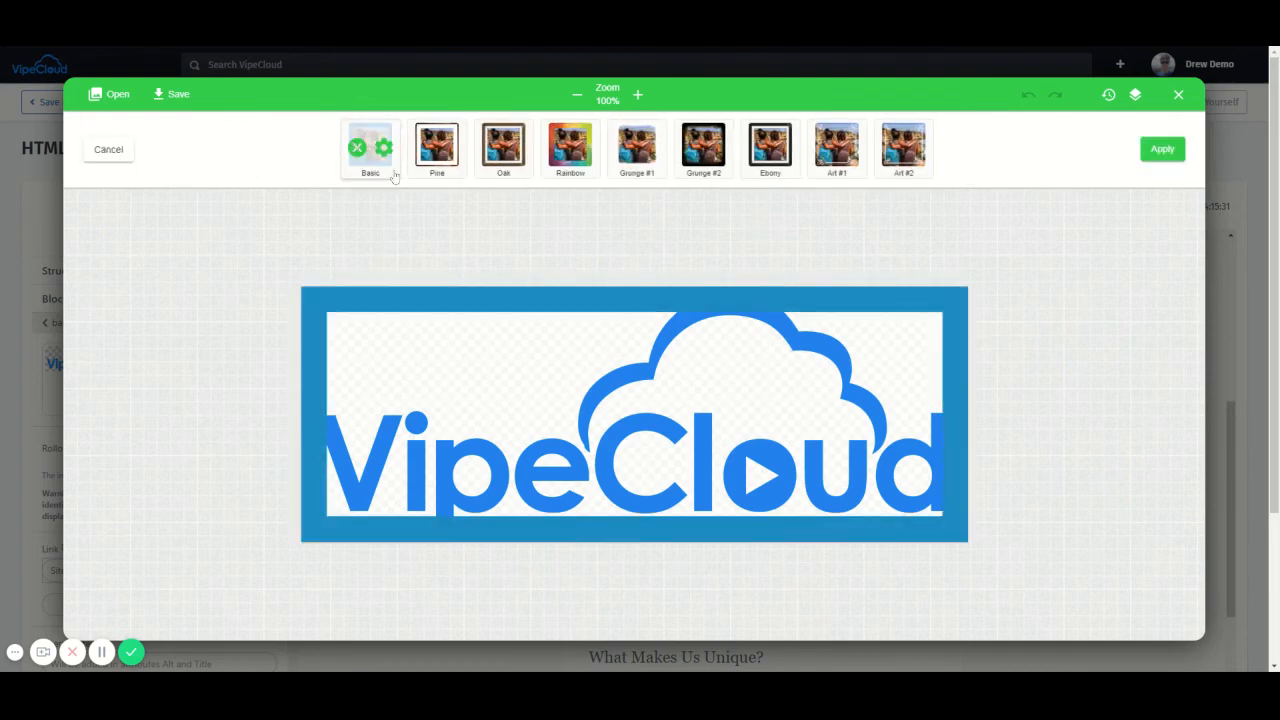
left_click(385, 149)
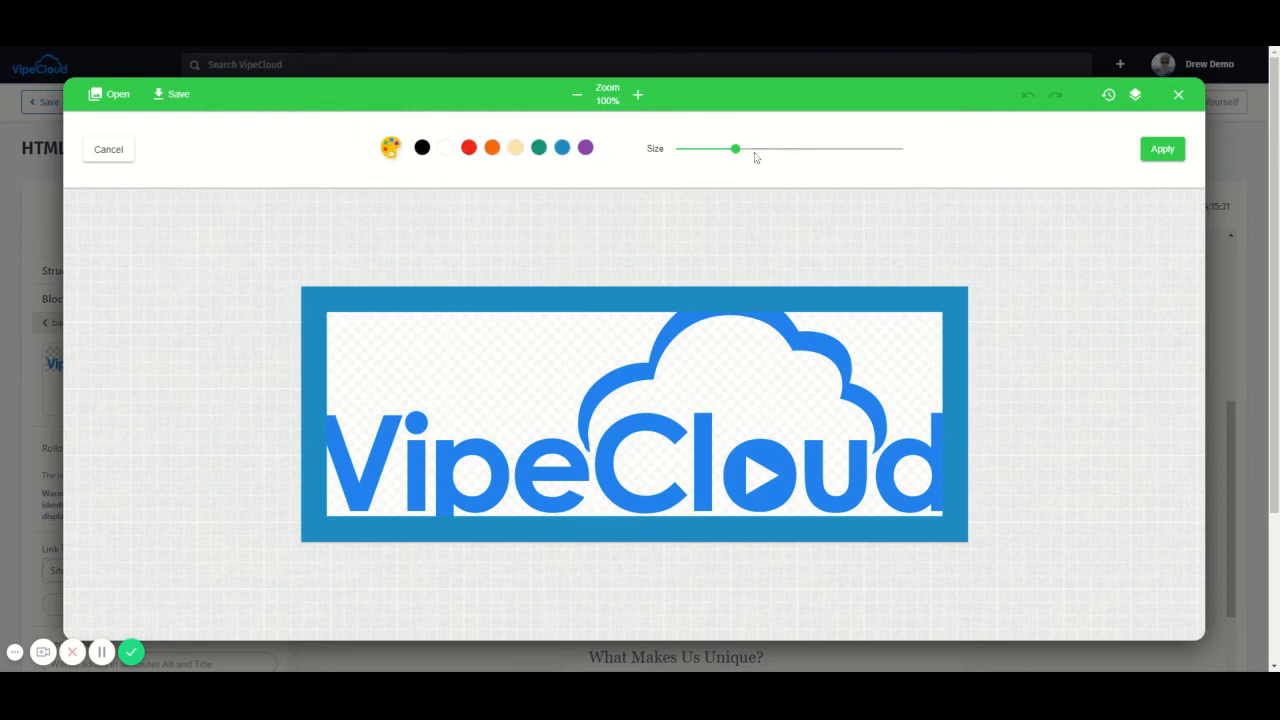
left_click_drag(736, 149, 686, 167)
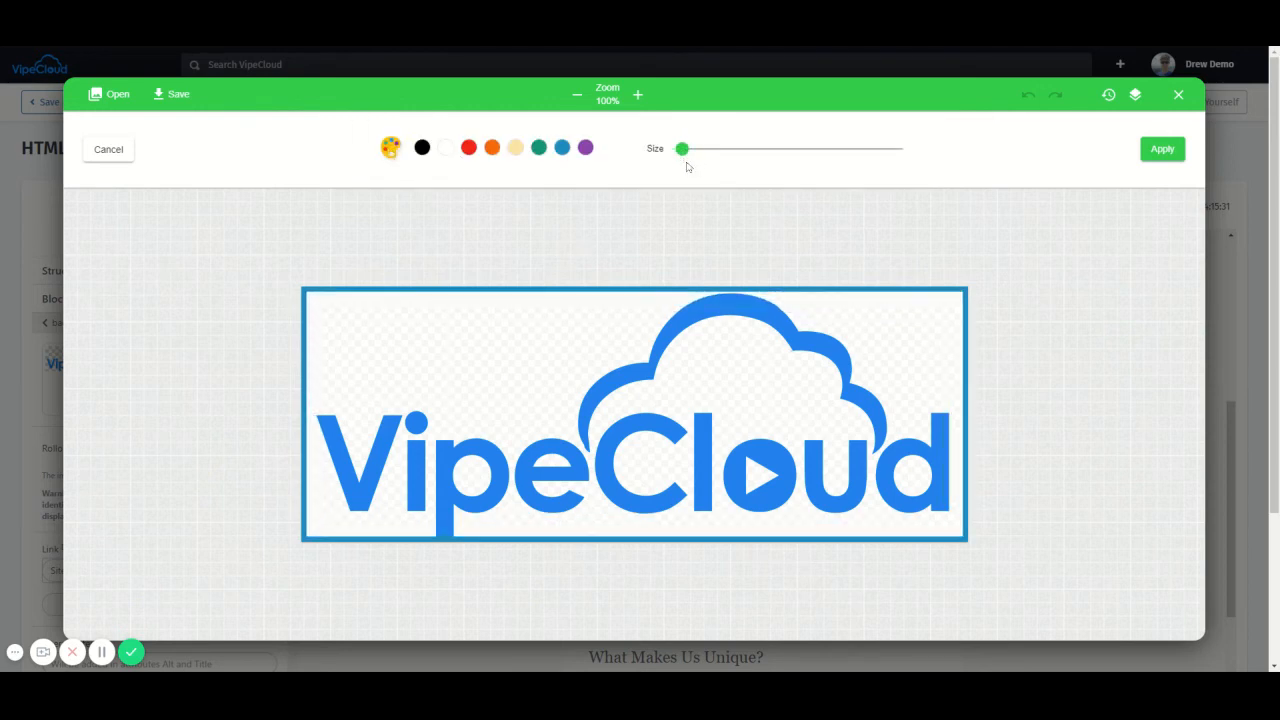
left_click(1160, 150)
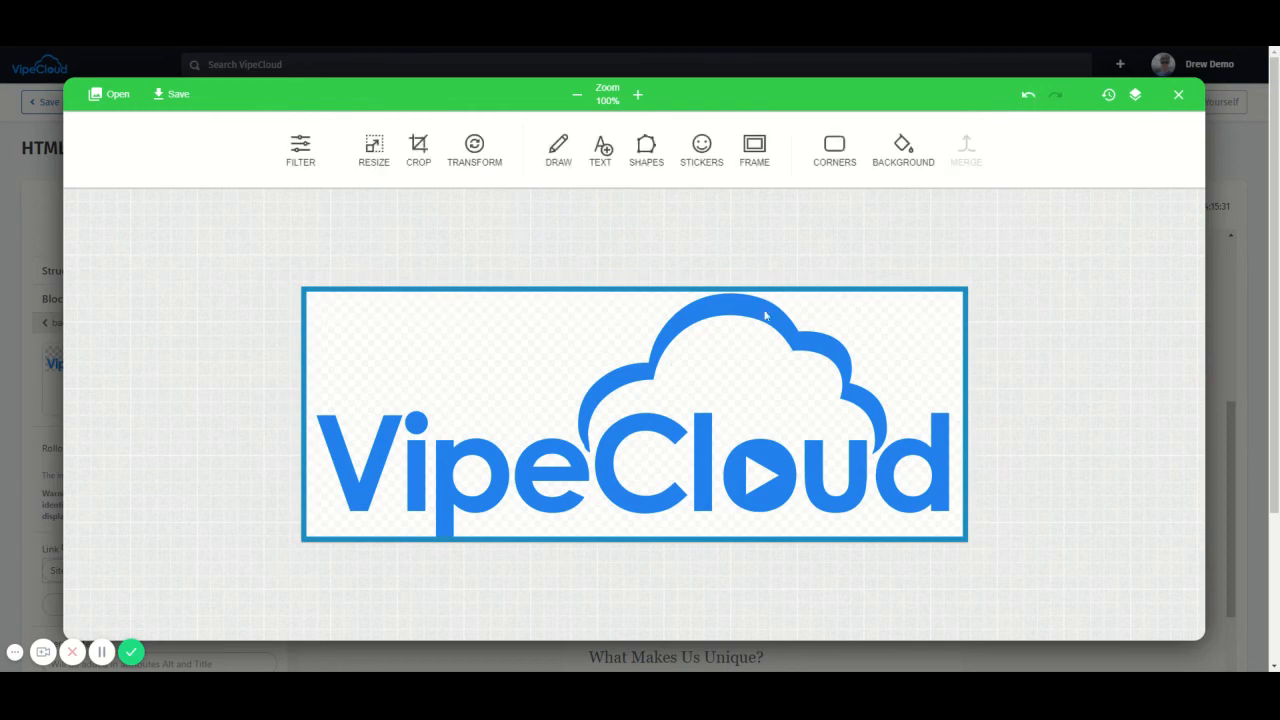
left_click(174, 96)
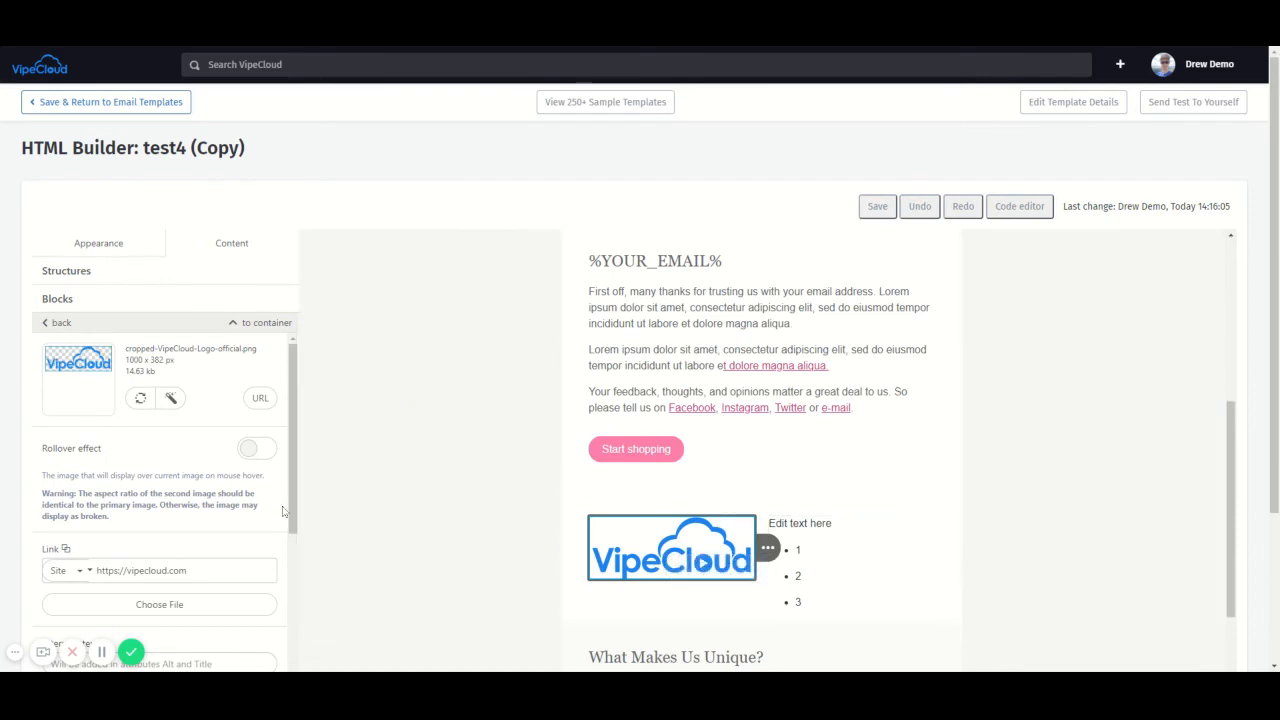
Insert a spacer block directly beneath the Start shopping button and open its settings
left_click(139, 400)
left_click(58, 325)
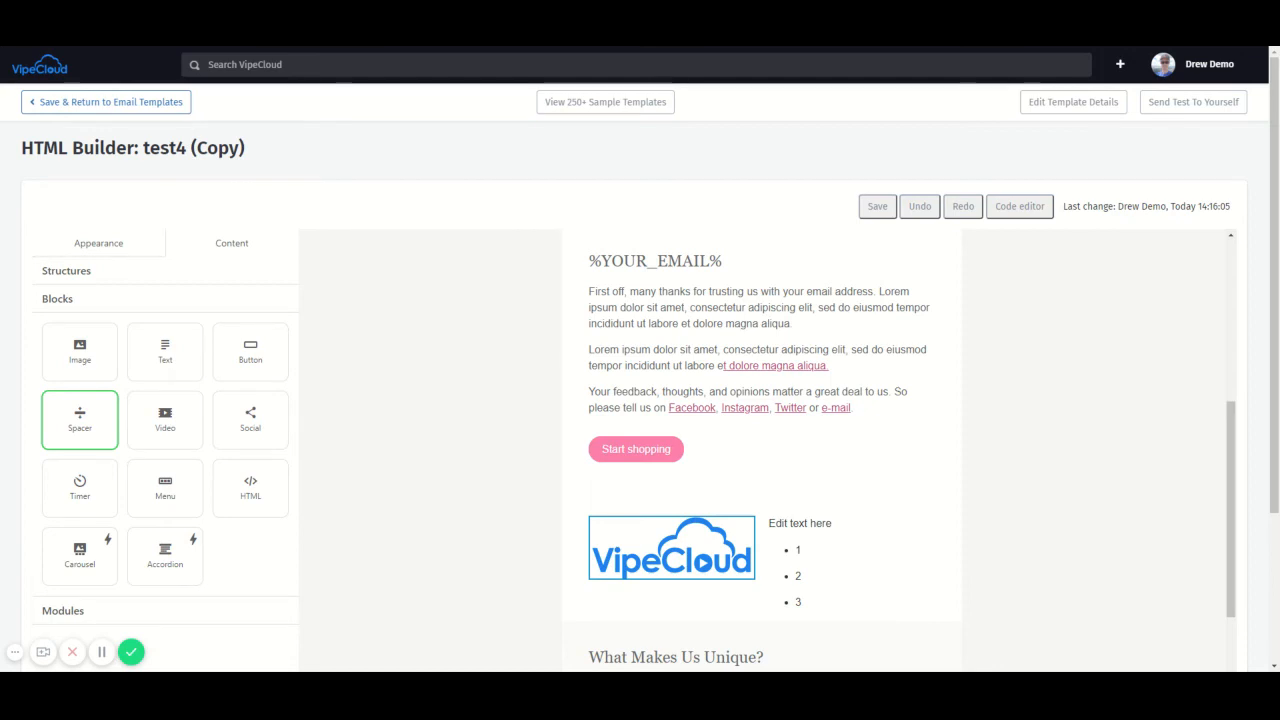
left_click_drag(80, 420, 733, 460)
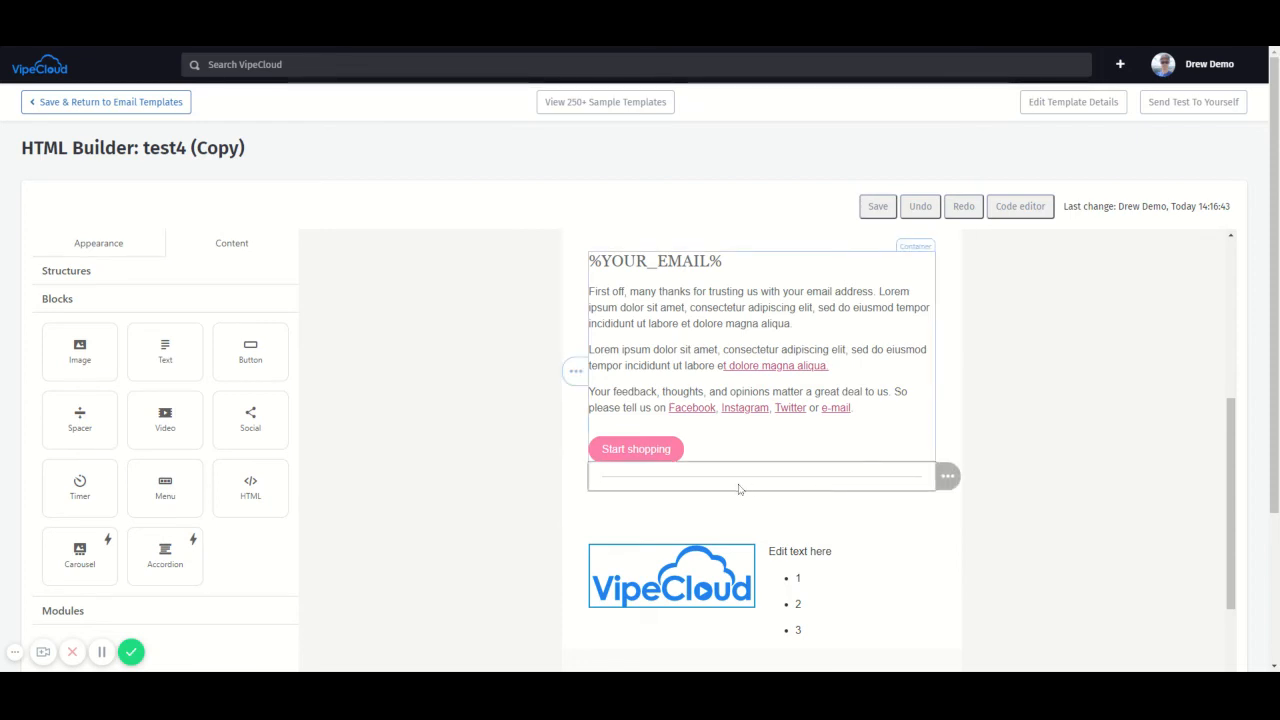
left_click(739, 485)
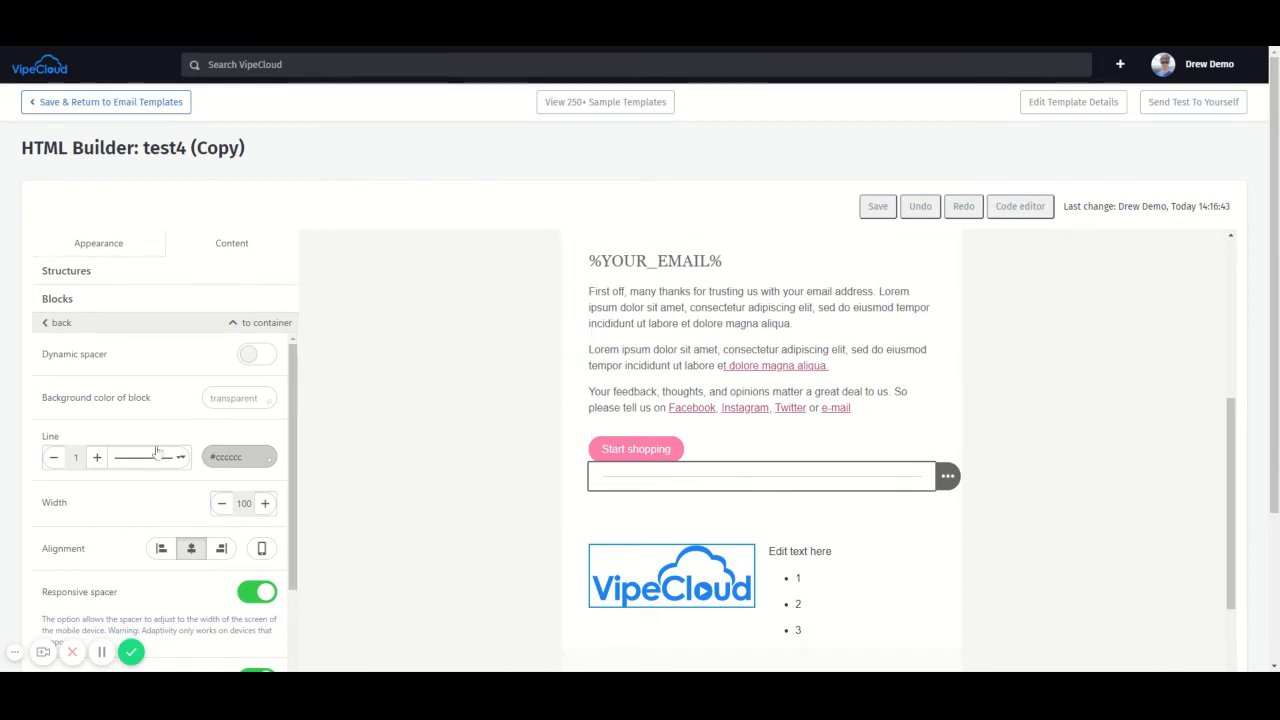
Try out thicker lines for the spacer and set the line thickness to 6
left_click(98, 457)
left_click(98, 457)
left_click(98, 457)
left_click(98, 457)
left_click(98, 457)
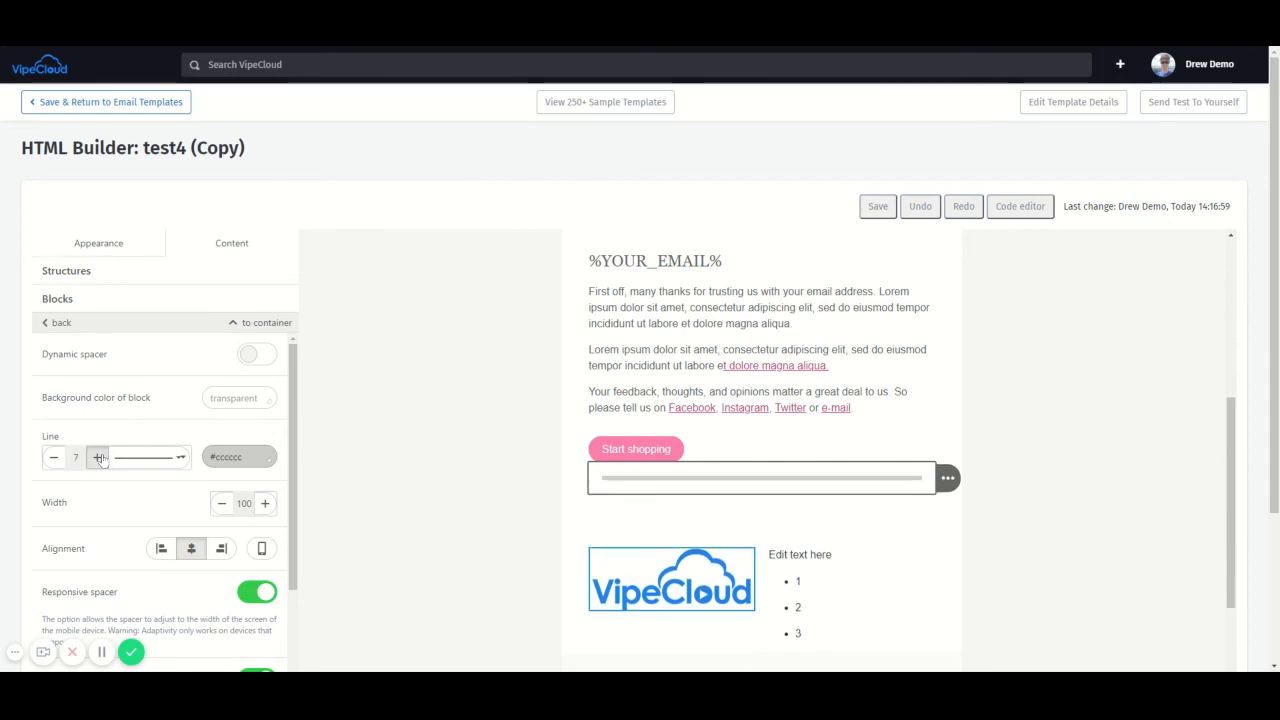
left_click(98, 457)
left_click(98, 457)
left_click(98, 457)
left_click(98, 457)
left_click(98, 457)
left_click(98, 457)
left_click(54, 457)
left_click(54, 457)
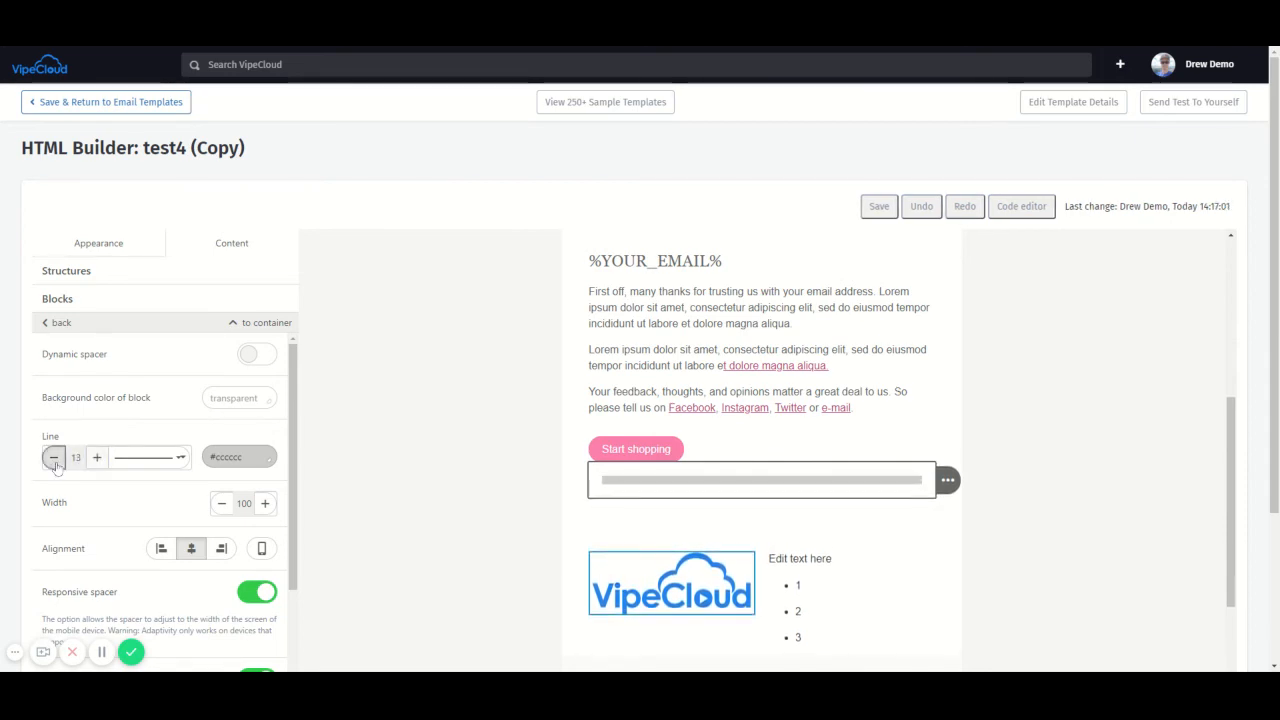
left_click(54, 457)
left_click(54, 457)
left_click(54, 457)
left_click(54, 457)
left_click(54, 457)
left_click(54, 457)
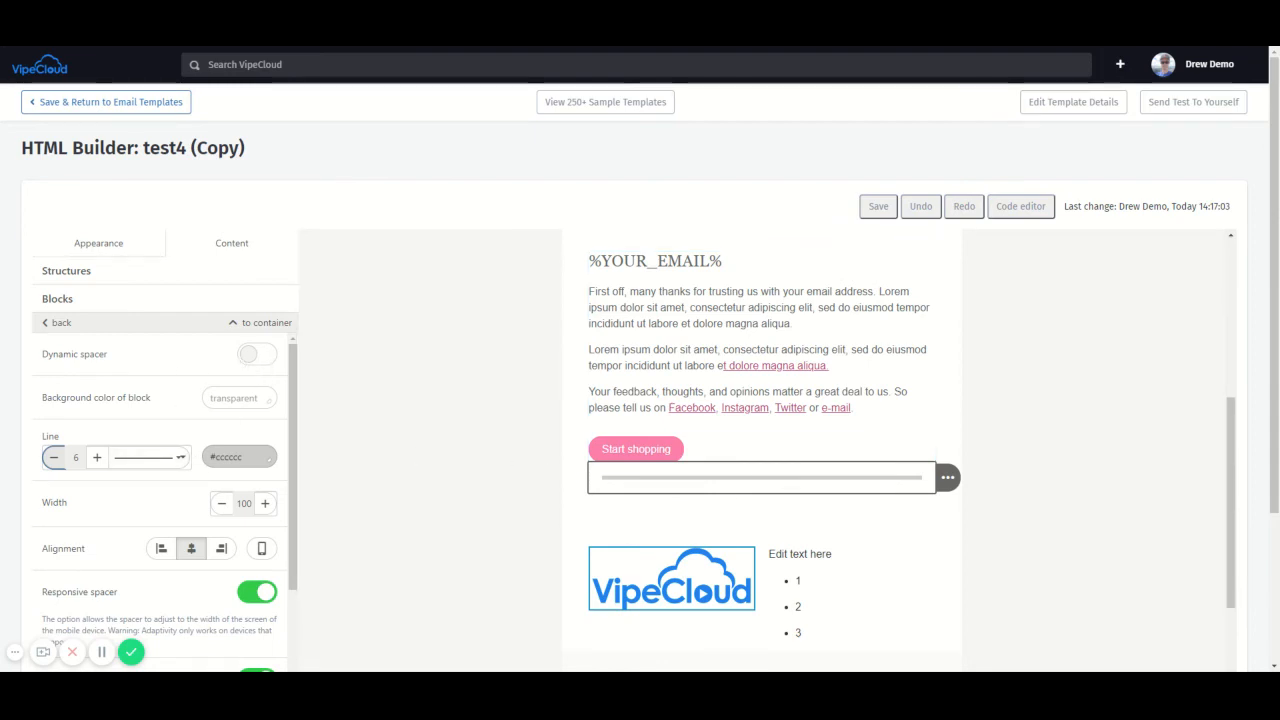
Make the spacer dynamic and resize its height to 75 px
left_click(251, 362)
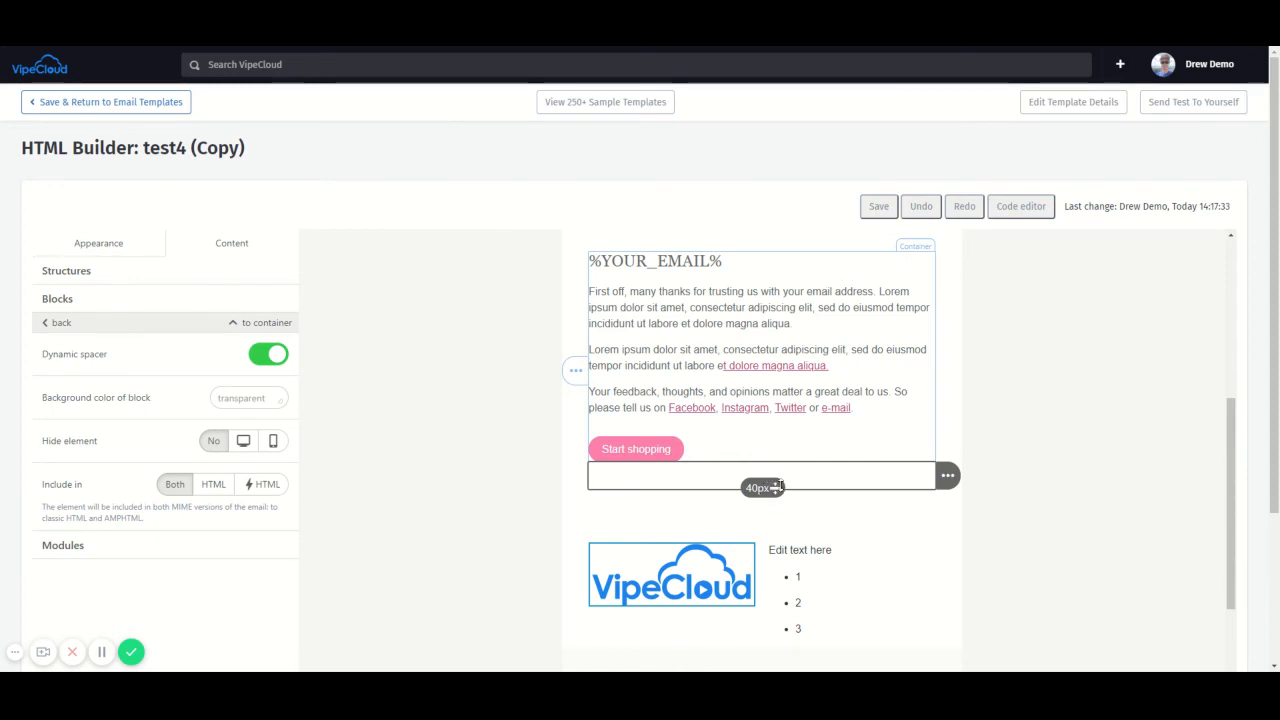
left_click_drag(772, 488, 806, 594)
scroll(840, 563, "down", 4)
scroll(814, 423, "up", 4)
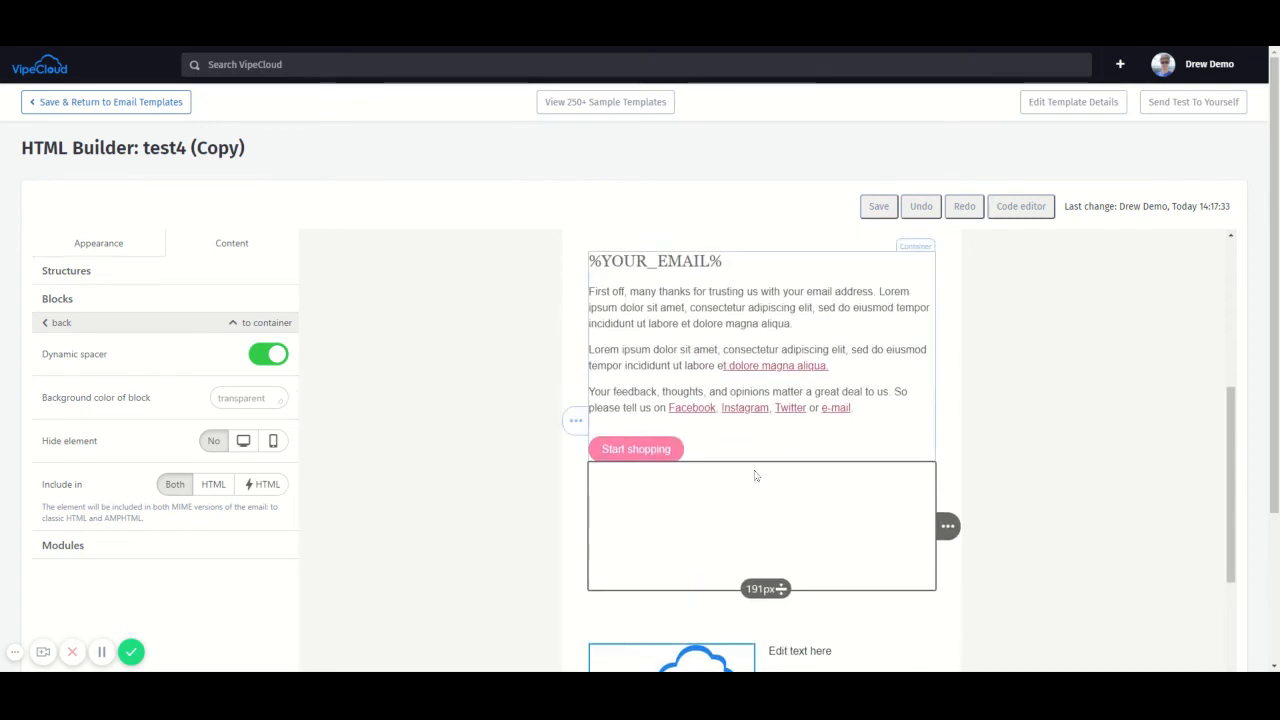
left_click_drag(780, 588, 763, 511)
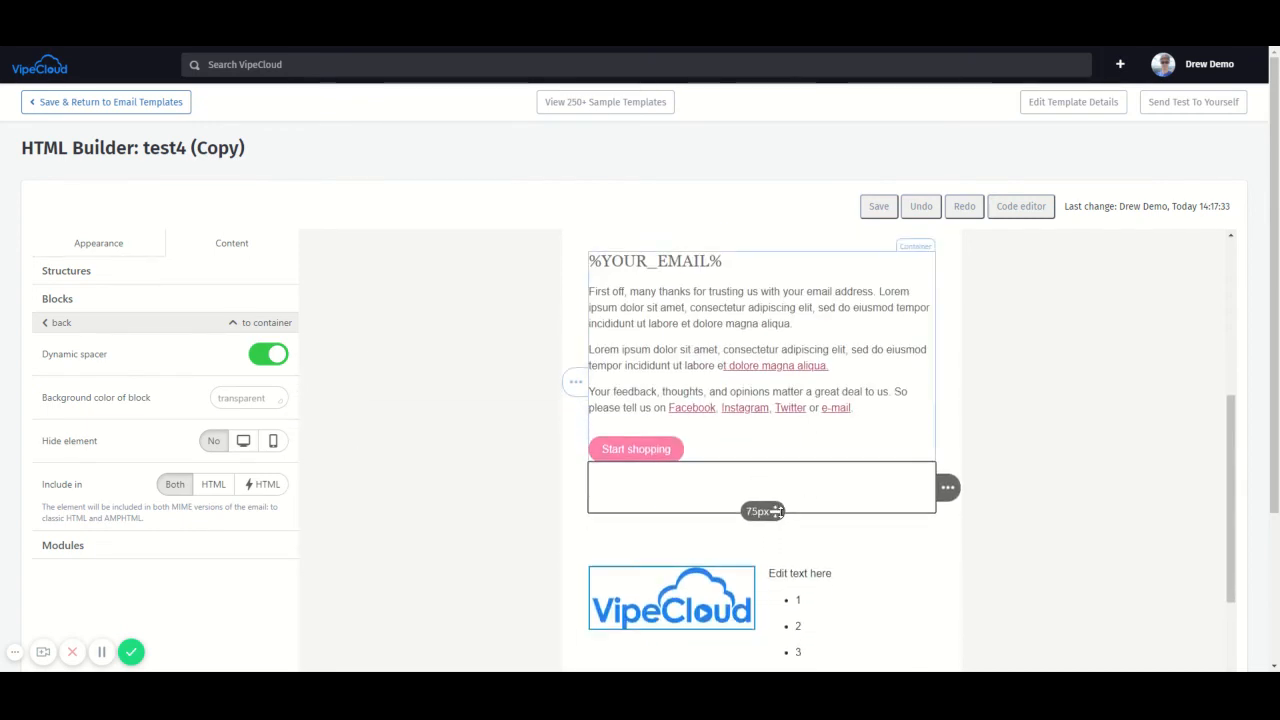
Insert a button block beneath the spacer, above the logo image, and open its settings
scroll(745, 510, "down", 3)
scroll(745, 510, "down", 2)
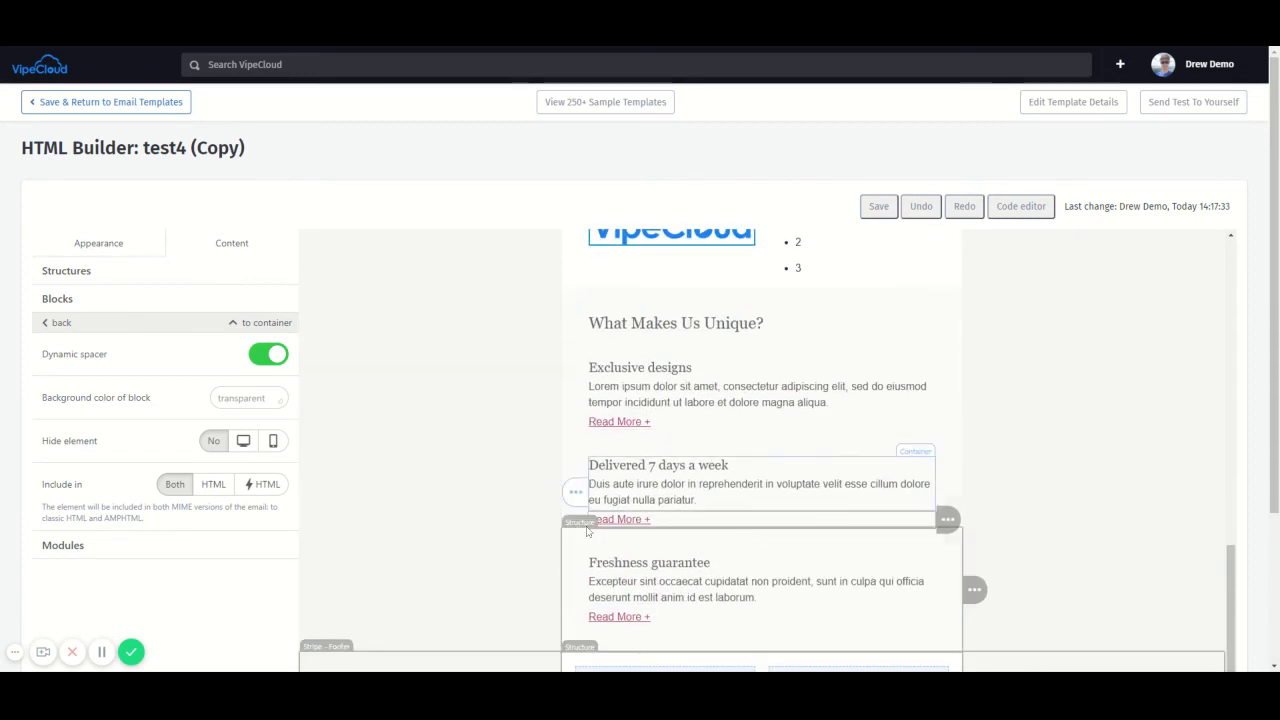
left_click(56, 325)
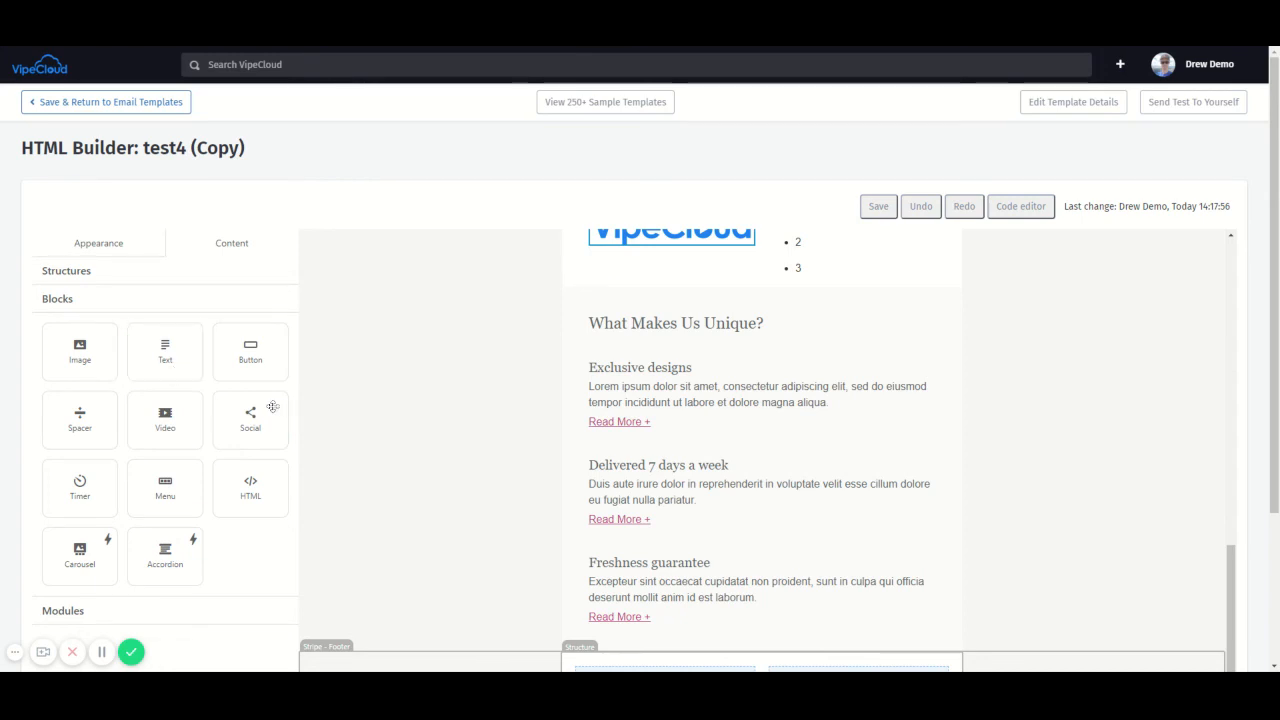
scroll(760, 420, "up", 2)
scroll(765, 327, "up", 1)
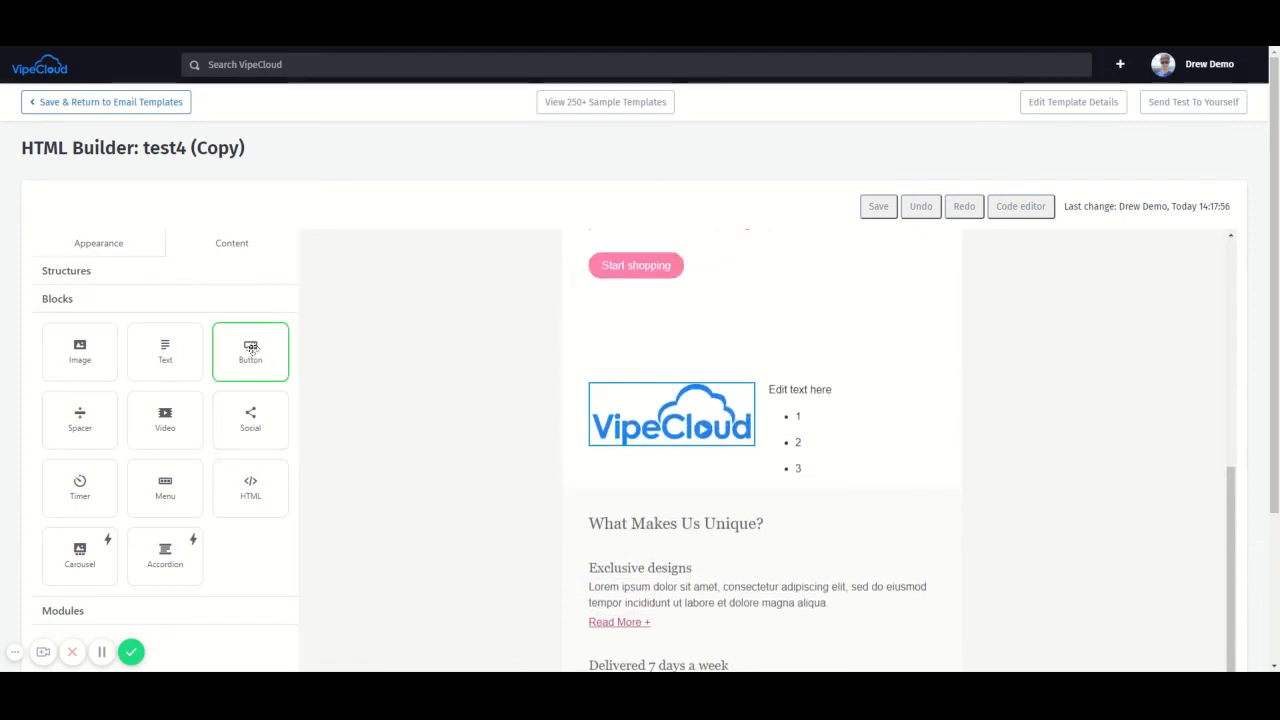
left_click_drag(251, 347, 719, 320)
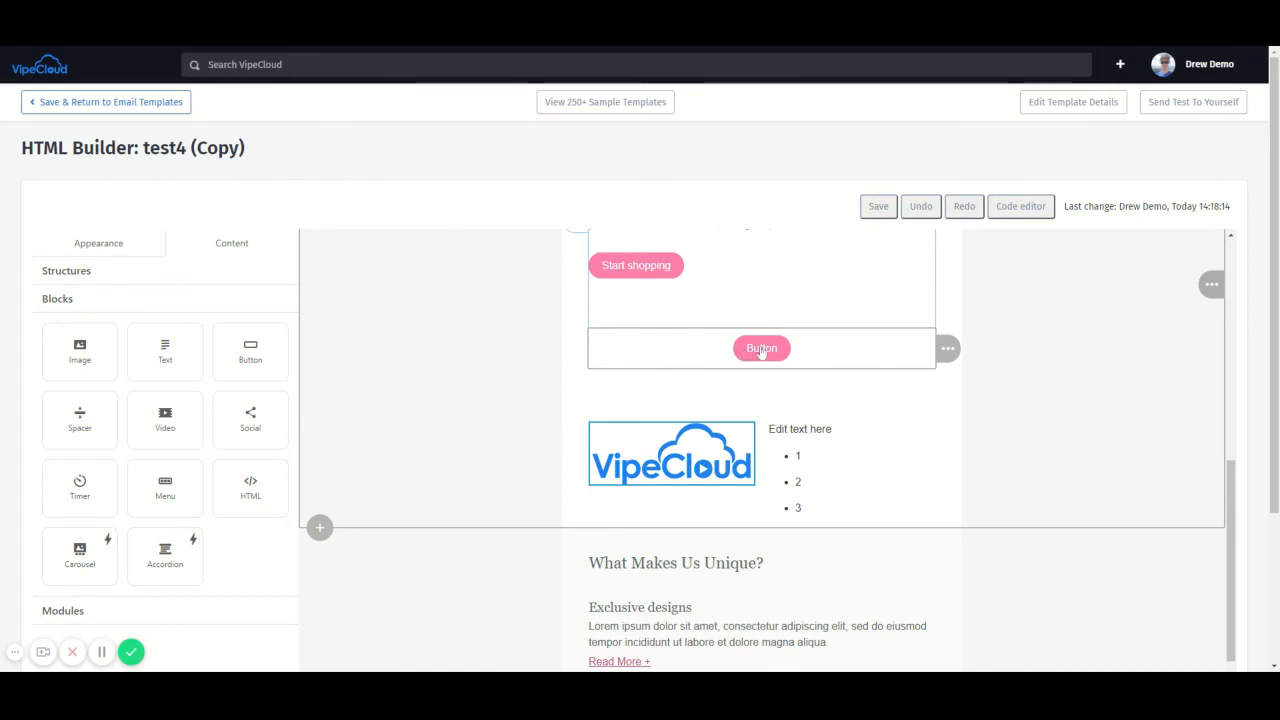
left_click(762, 350)
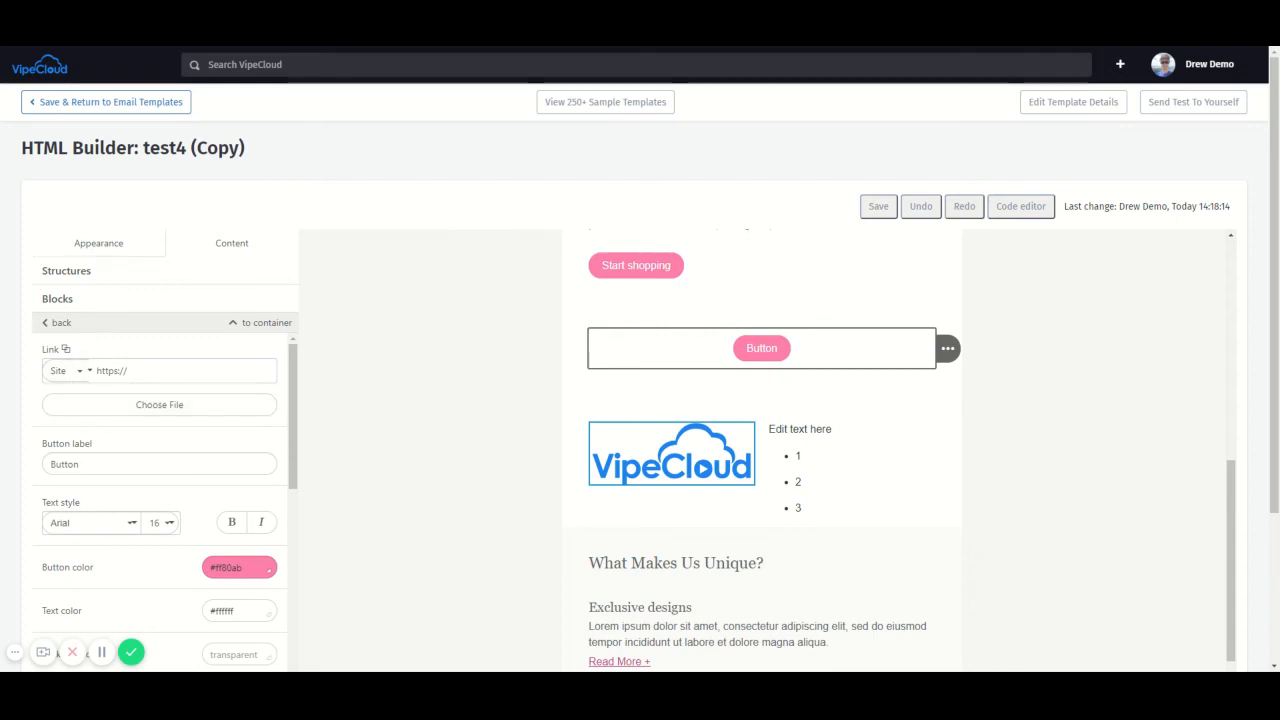
left_click(180, 371)
left_click(68, 371)
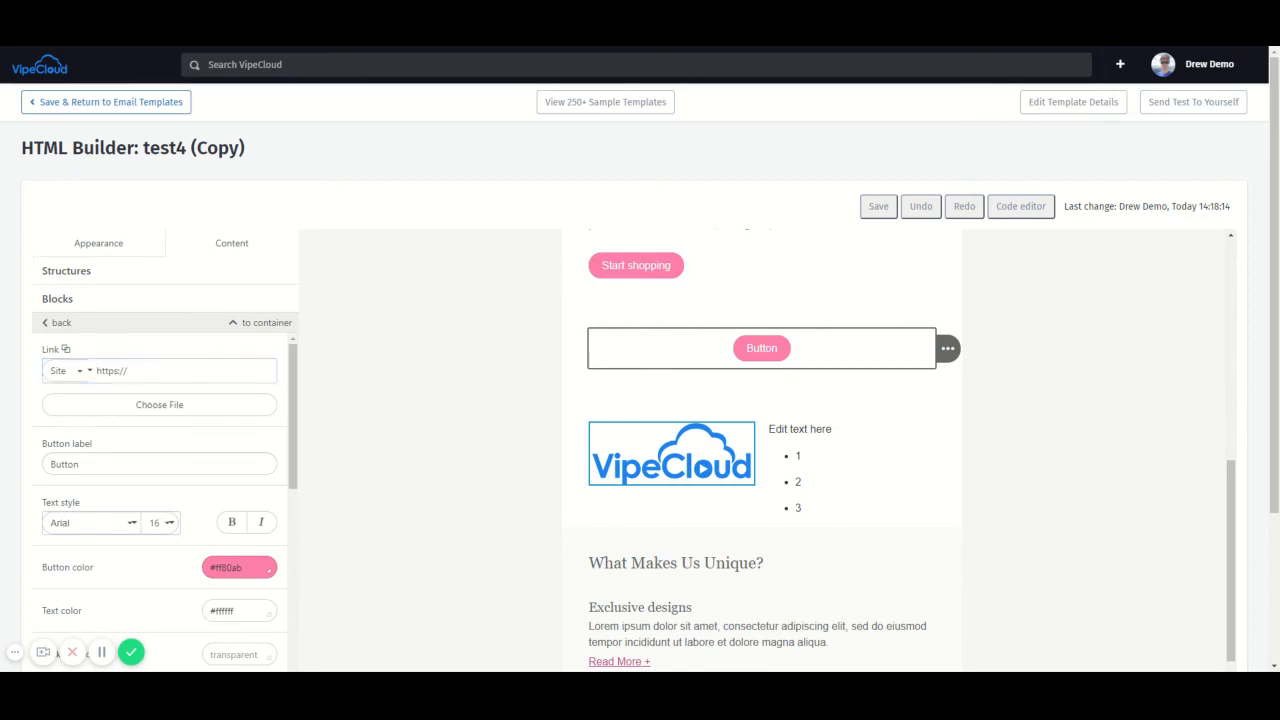
left_click(273, 372)
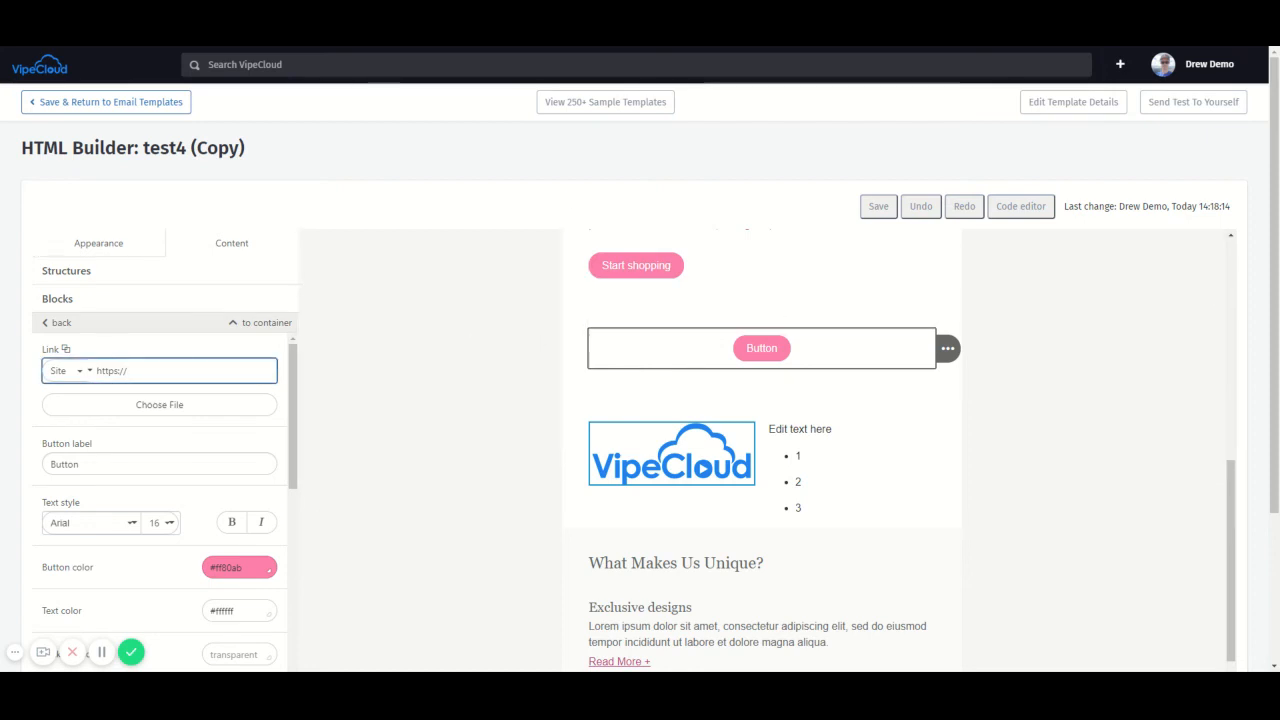
key("ctrl+a")
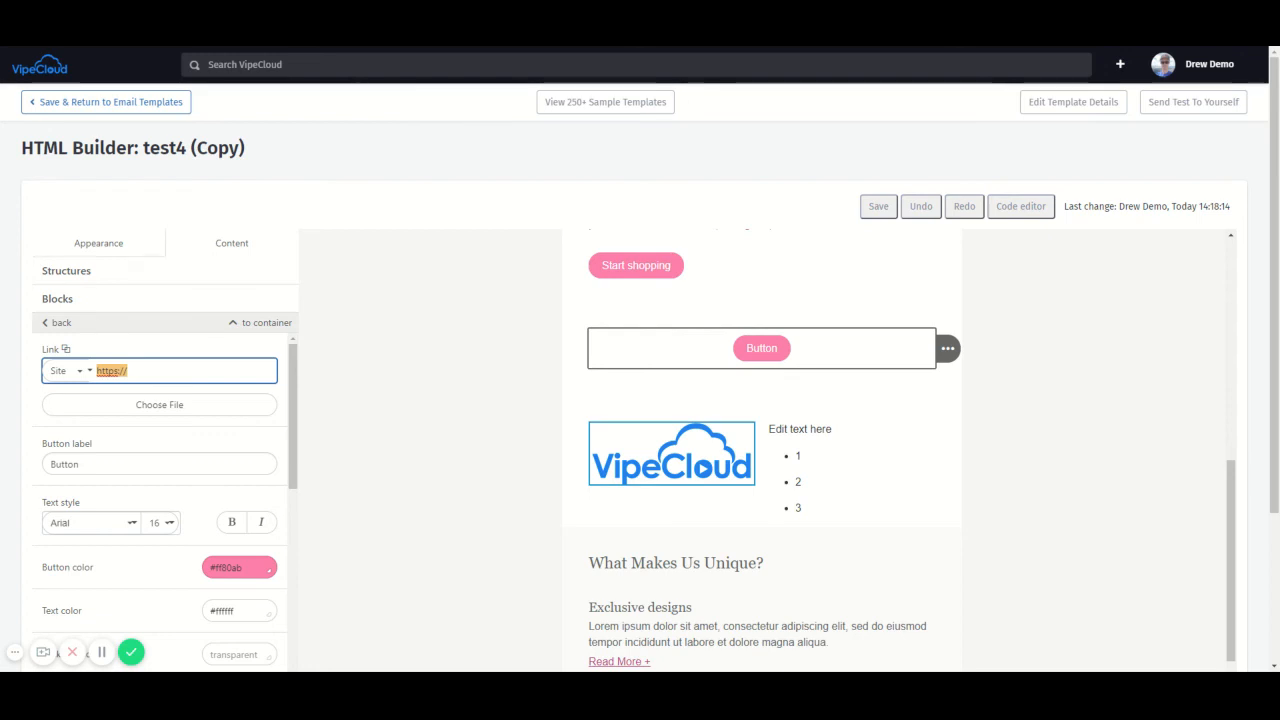
type("http://vipe.site/drew")
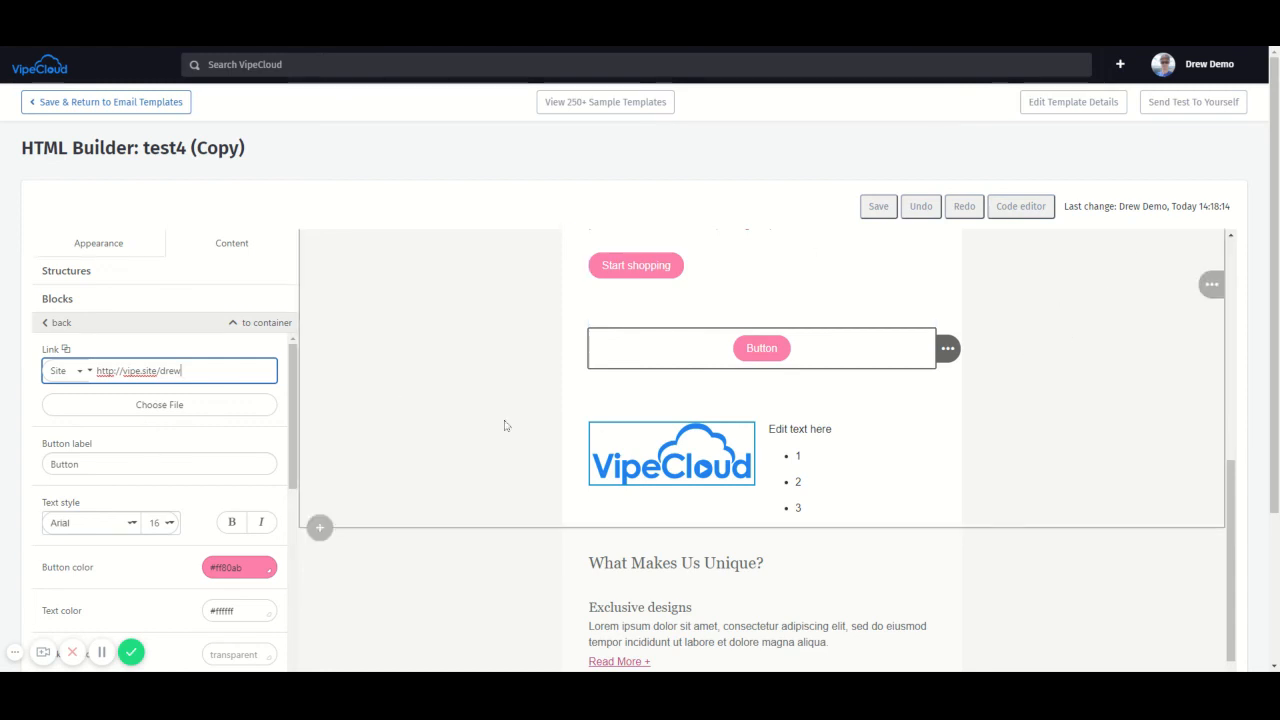
Change the new button's label to "Schedule a meeting now"
left_click_drag(92, 464, 3, 456)
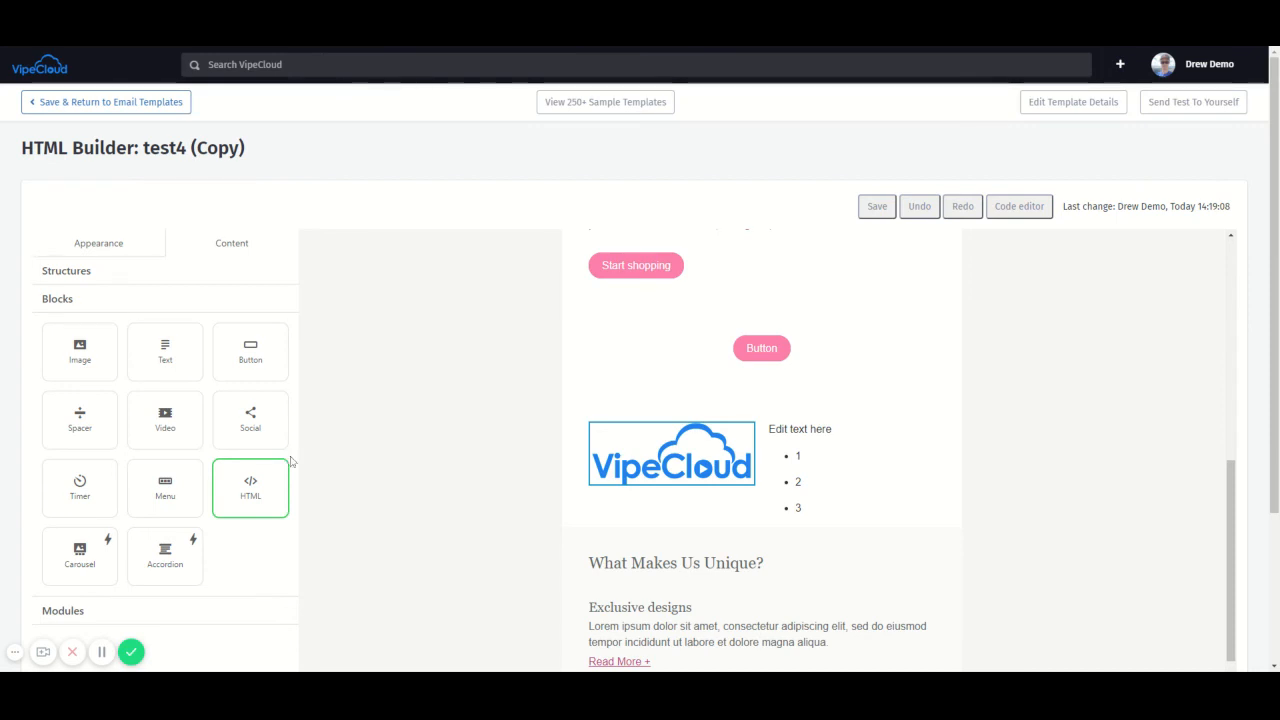
left_click(760, 348)
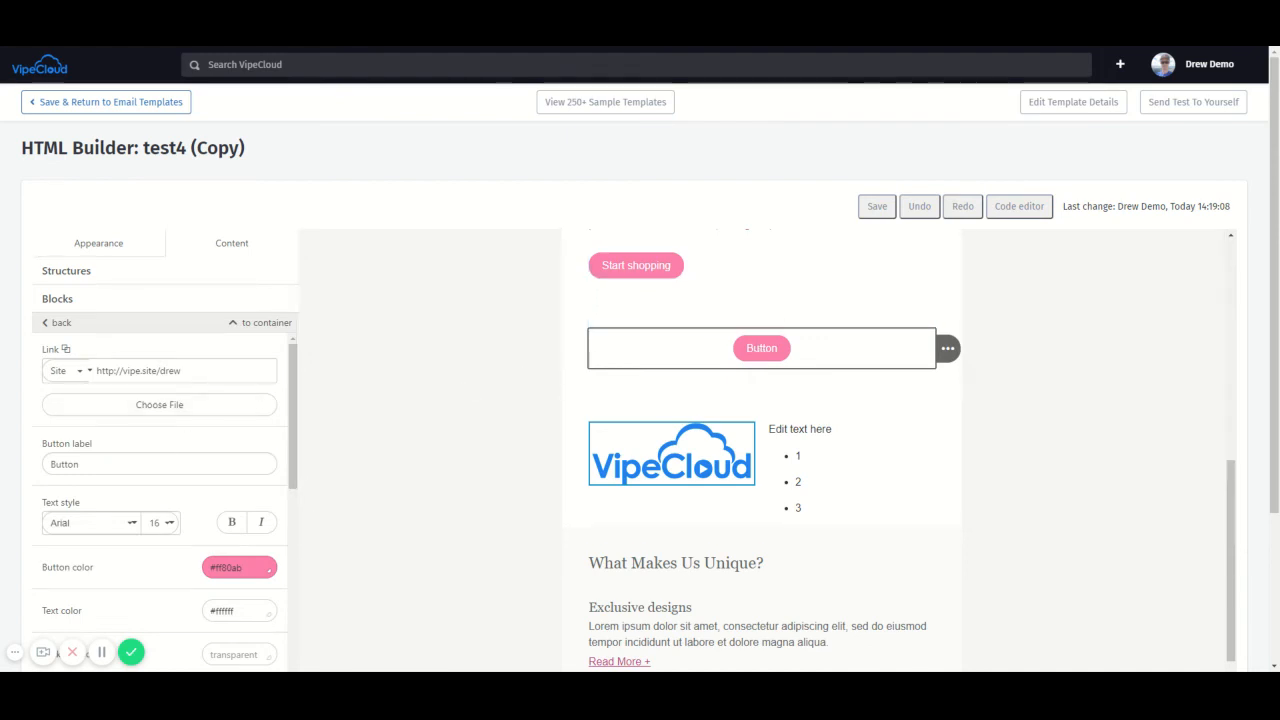
left_click(120, 464)
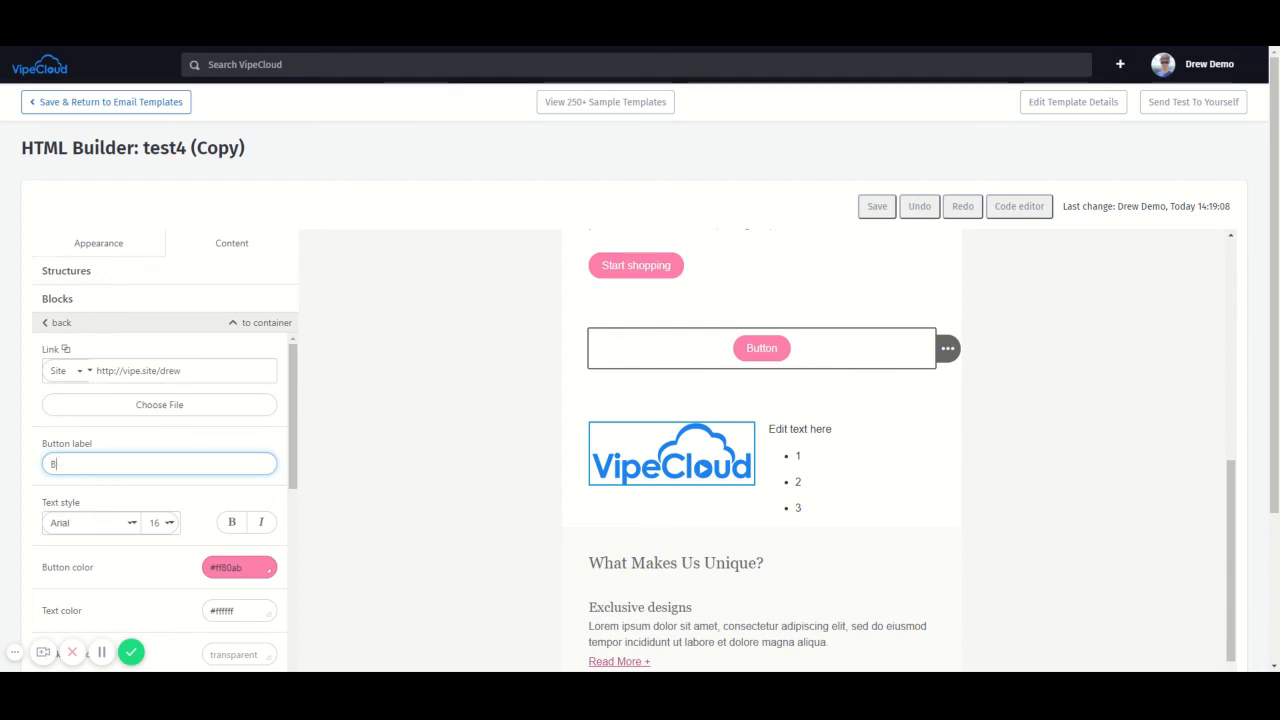
key("BackSpace")
type("Schedule")
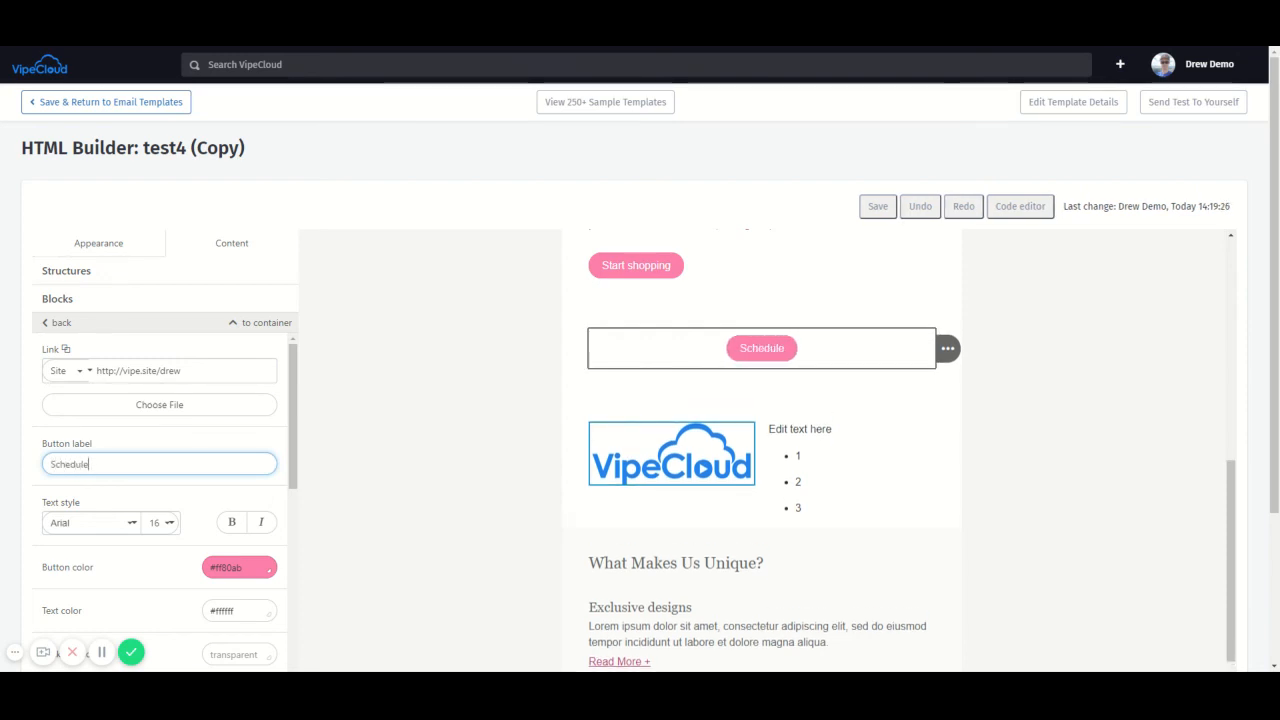
type(" a meeting now")
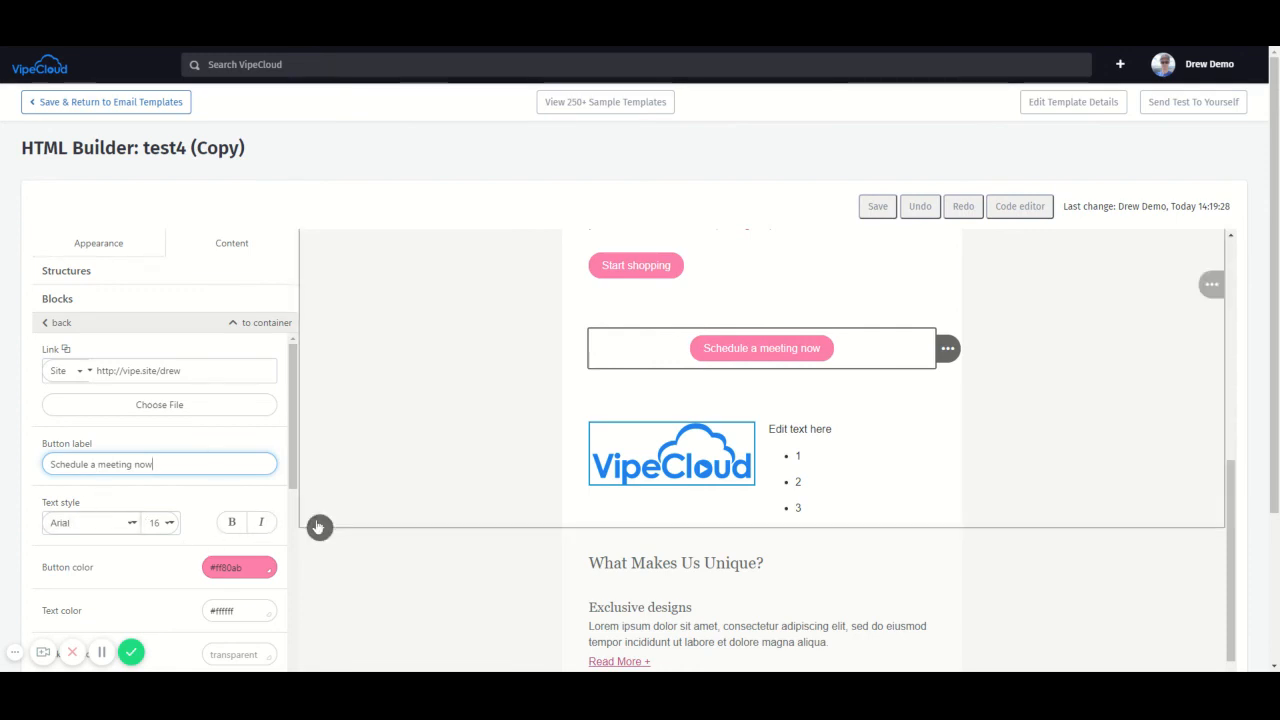
Set the meeting button's color to blue #6fa8dc and its text color to light orange #f9cb9c
left_click(240, 567)
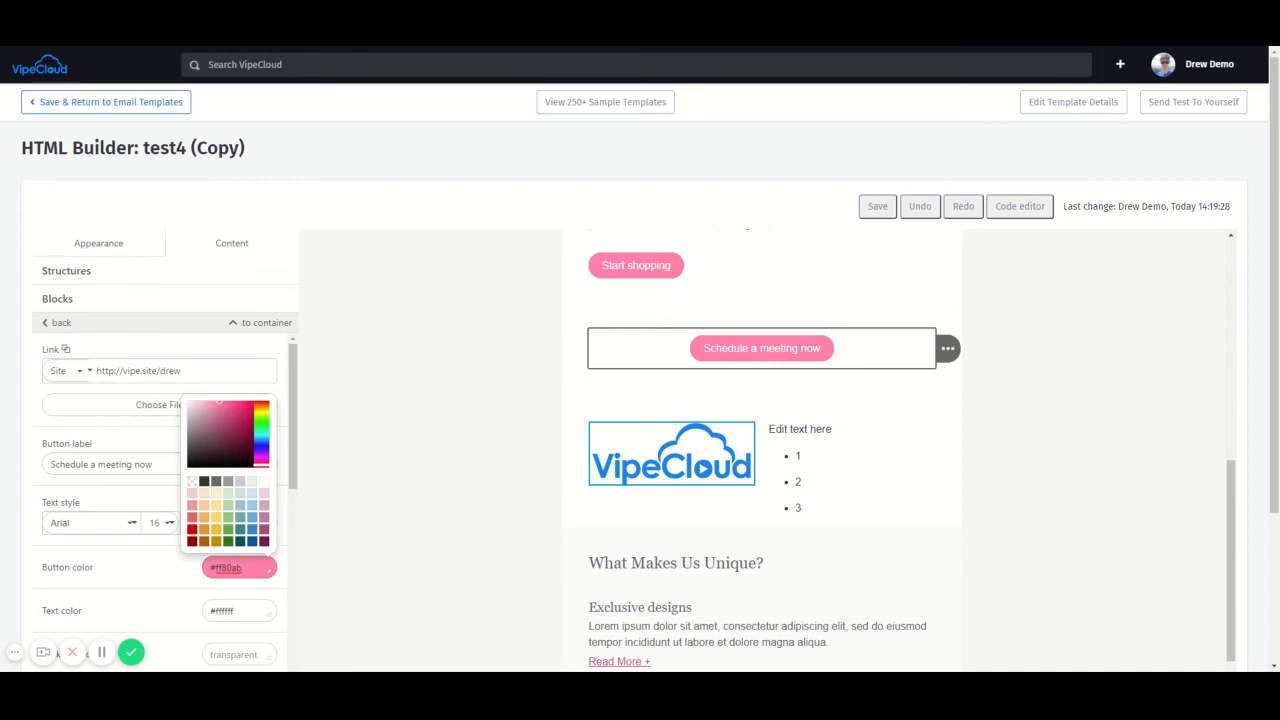
left_click(253, 518)
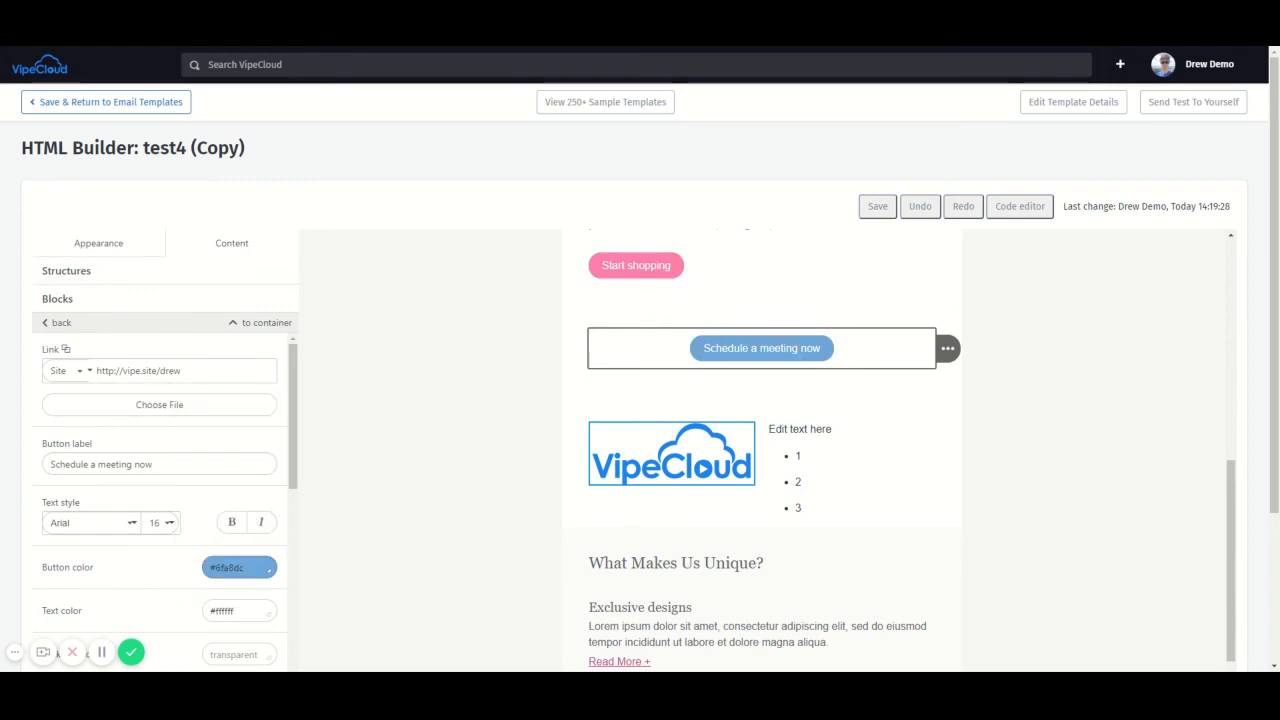
left_click(220, 609)
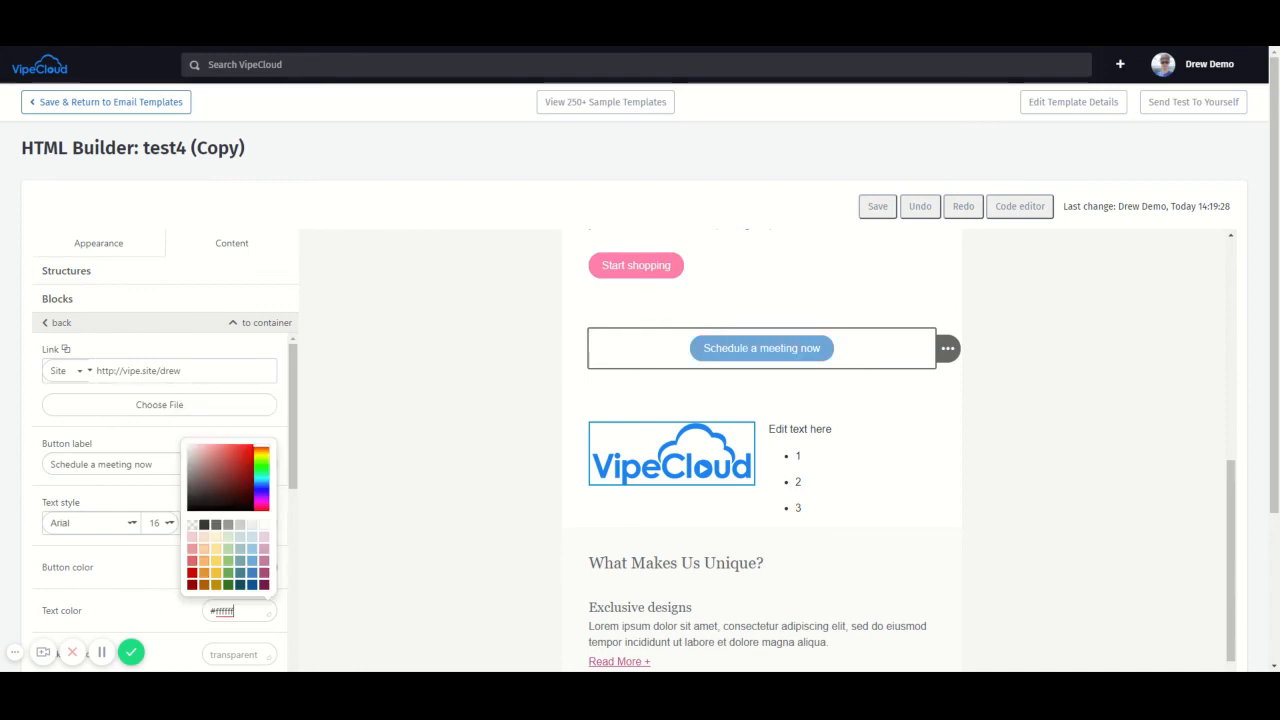
left_click(206, 572)
left_click(230, 610)
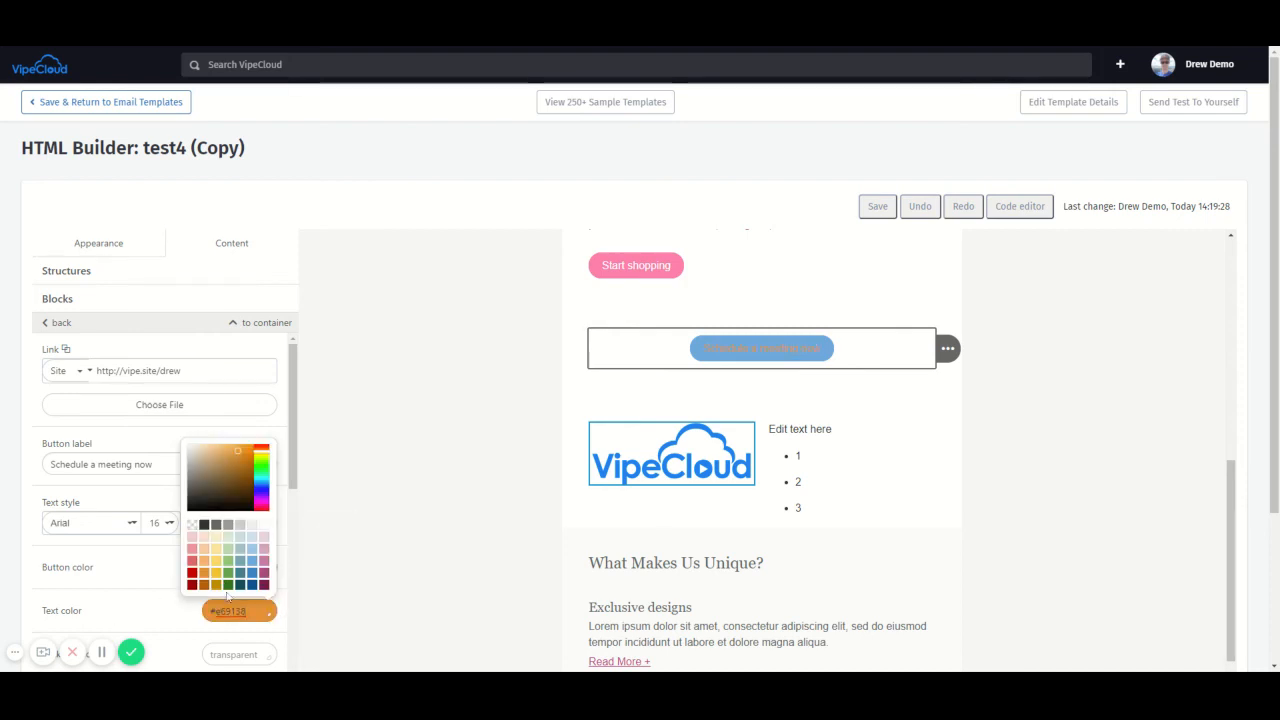
left_click(205, 549)
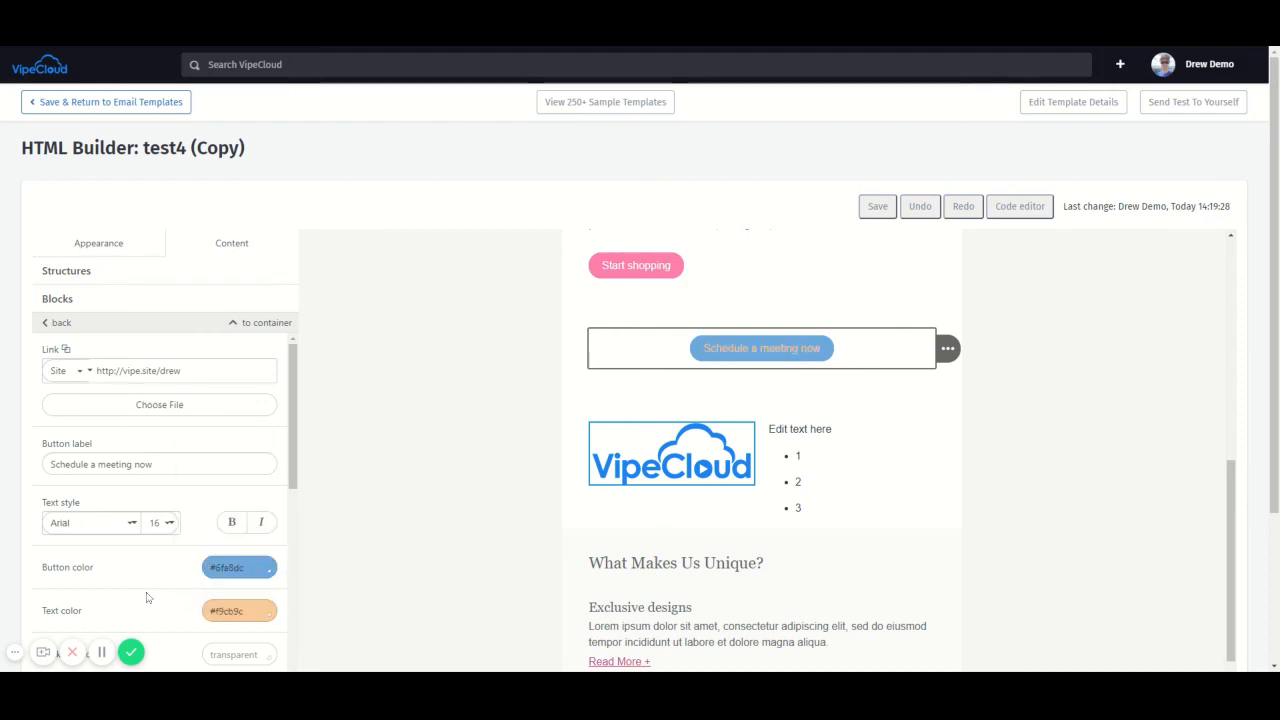
scroll(213, 600, "down", 5)
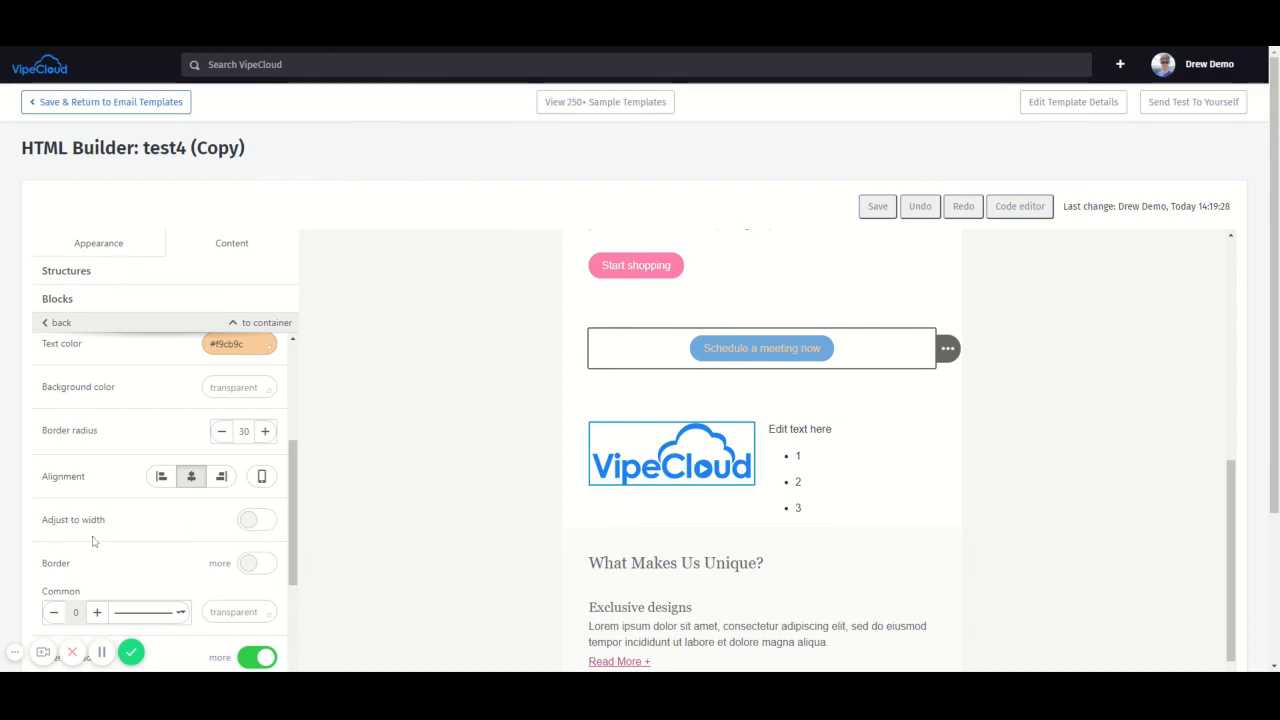
Stretch the meeting button to fill the full width of its container
left_click(259, 528)
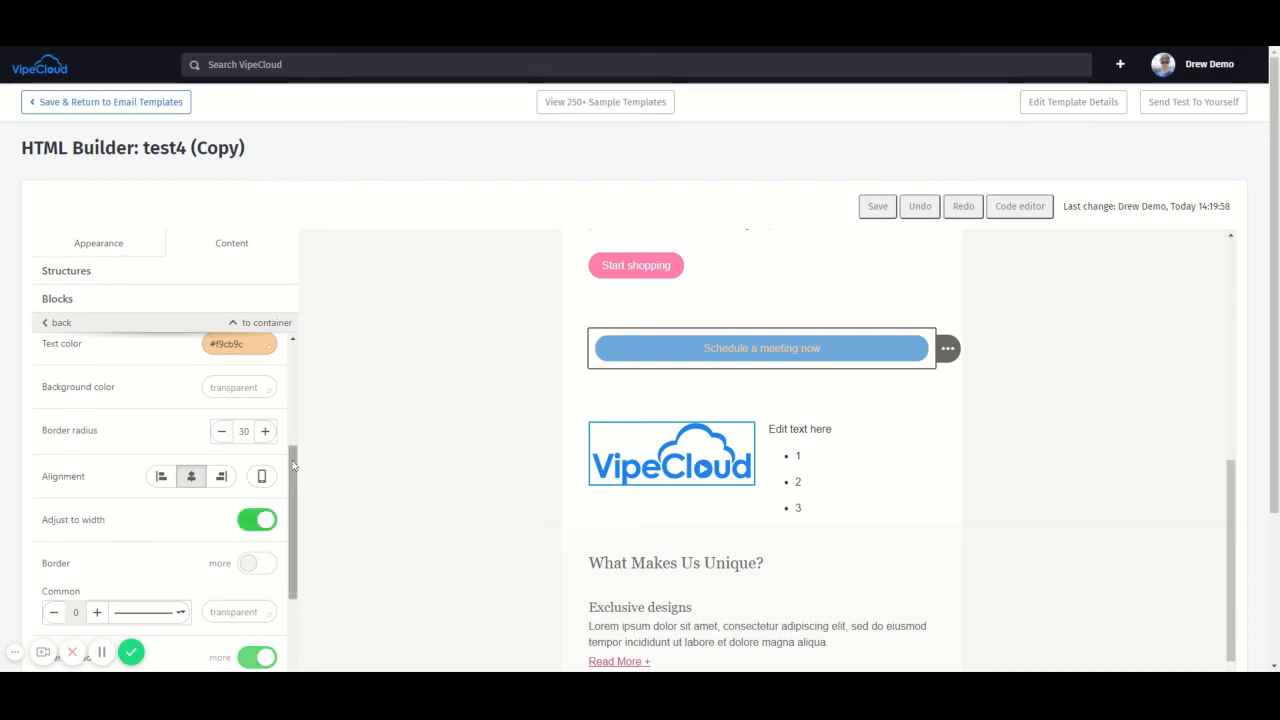
scroll(227, 476, "down", 2)
scroll(227, 477, "down", 1)
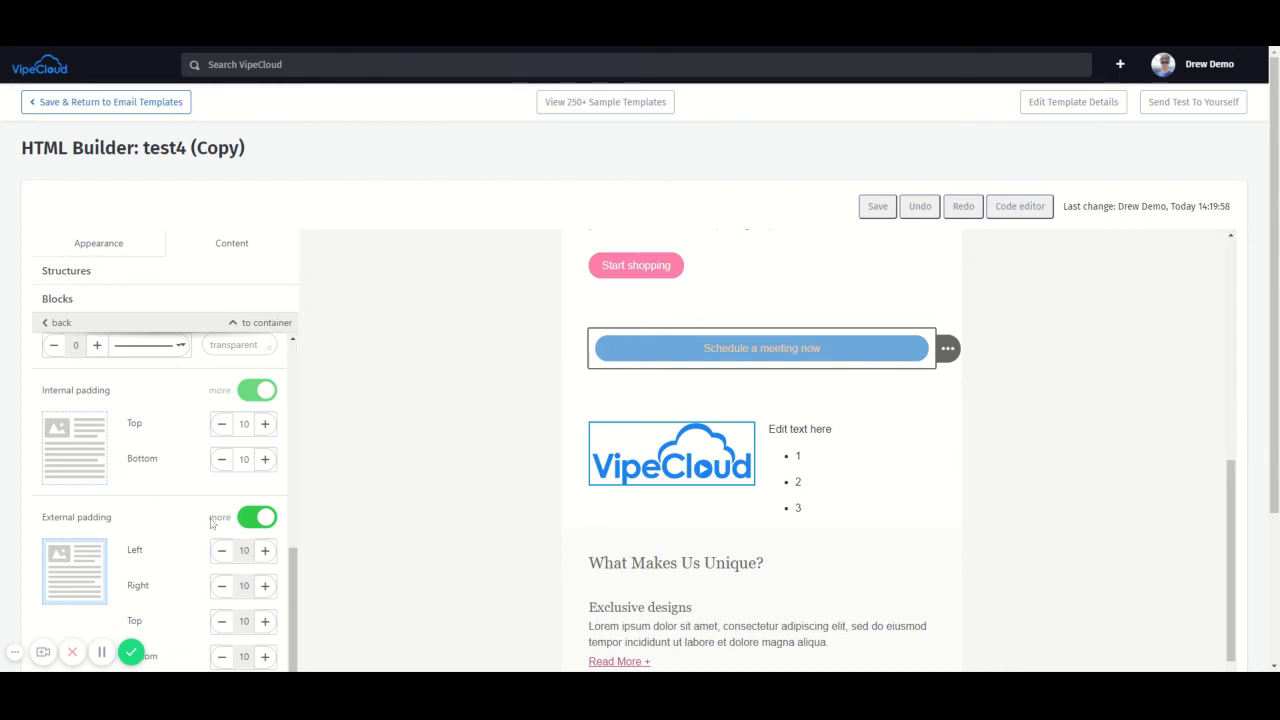
Increase the meeting button's internal padding to 50 above and 40 below its label
left_click(264, 428)
left_click(264, 428)
left_click(264, 428)
left_click(264, 428)
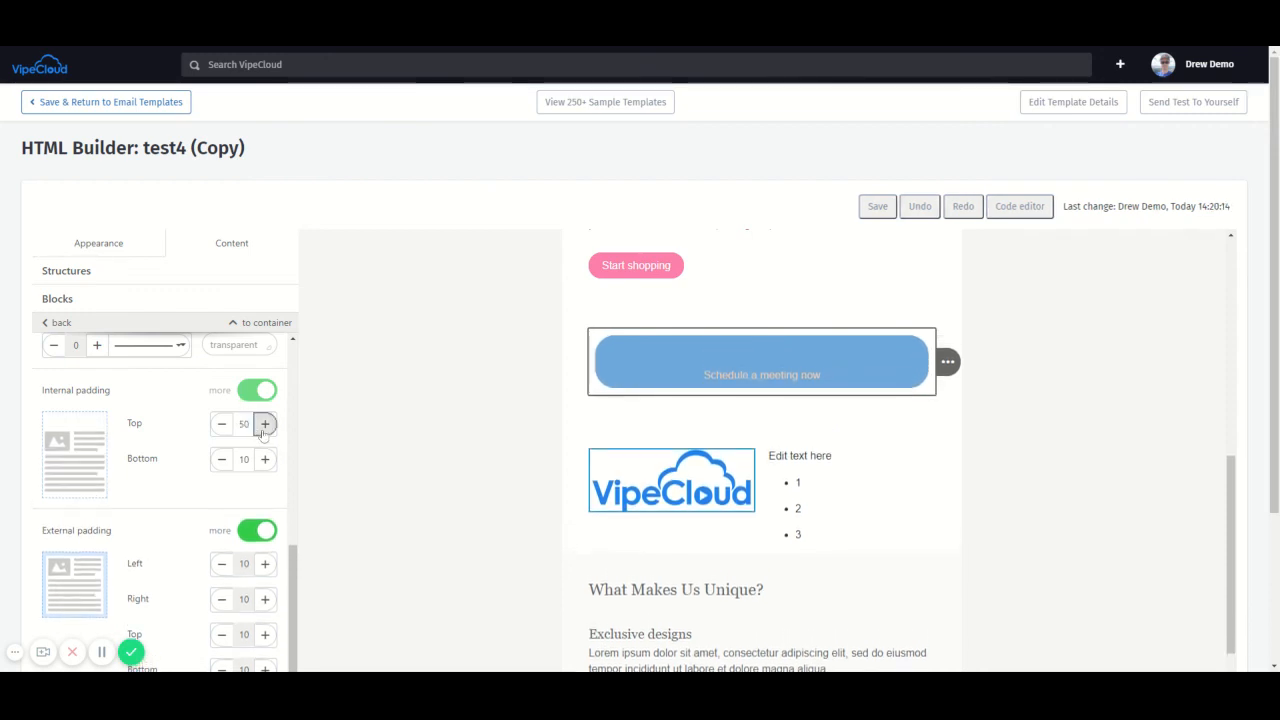
left_click(265, 459)
left_click(265, 459)
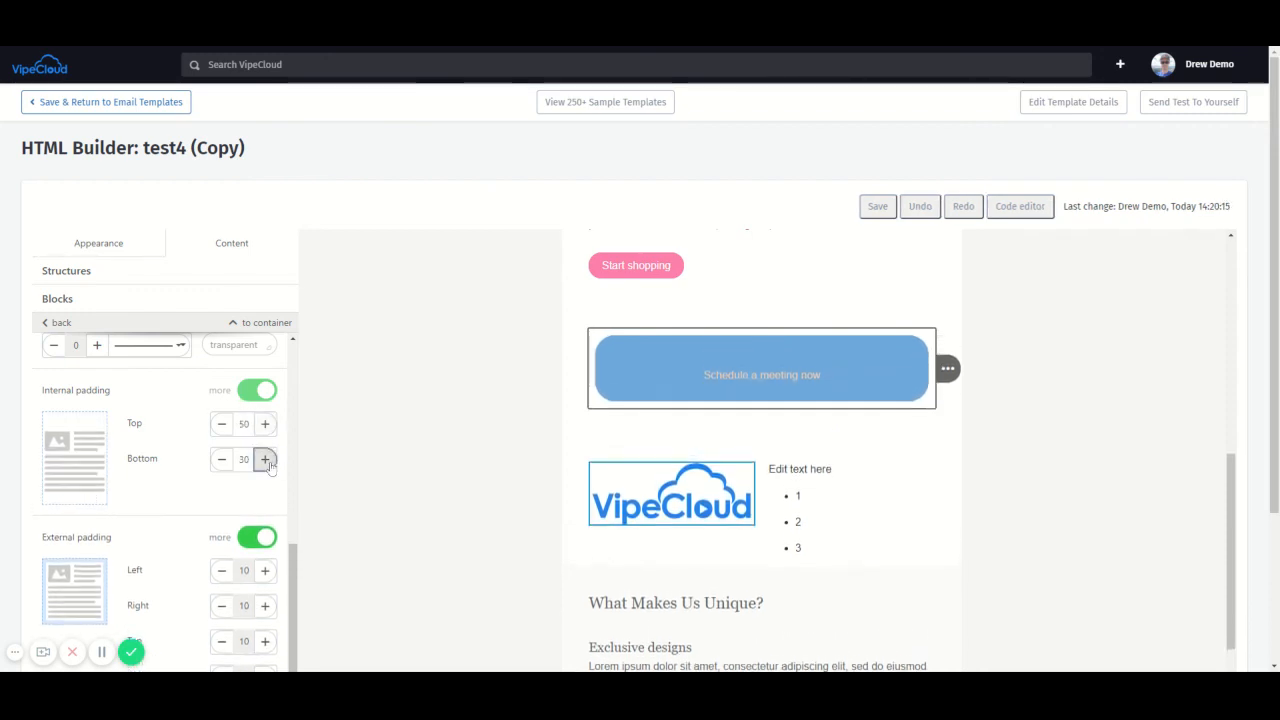
left_click(266, 461)
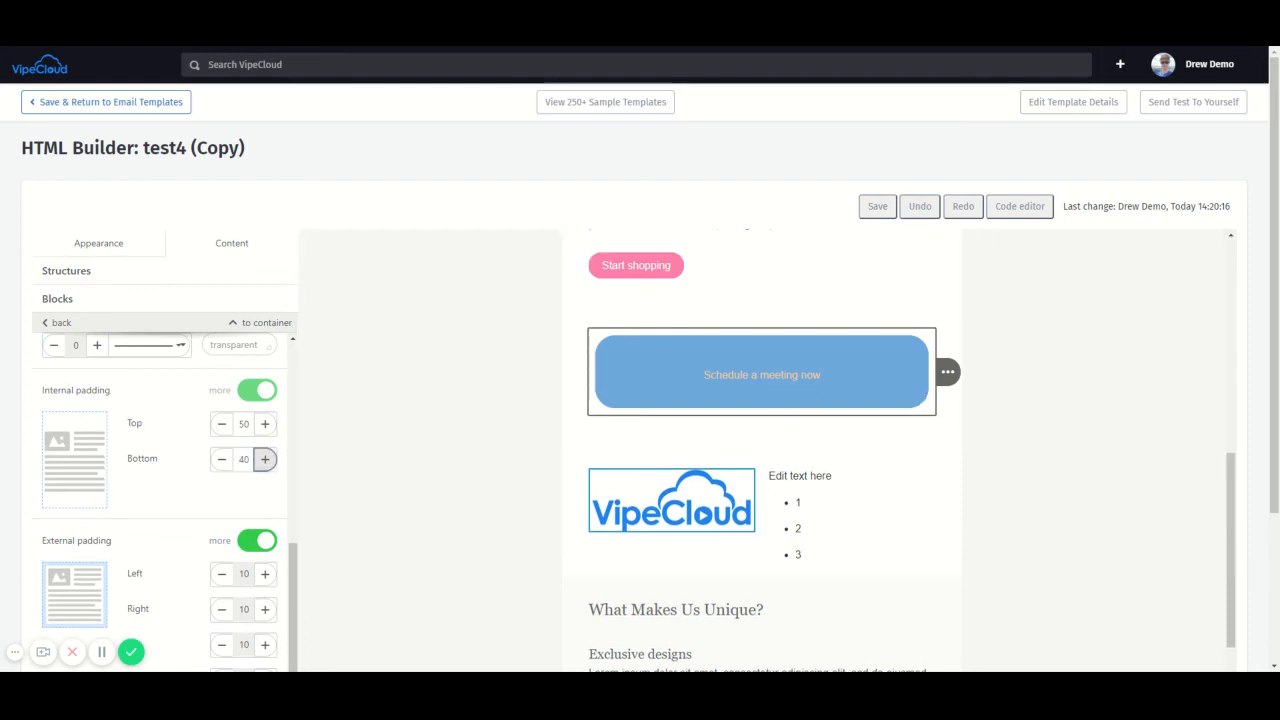
Reduce the meeting button's internal padding to 5 above and 0 below its label
left_click(221, 459)
left_click(221, 459)
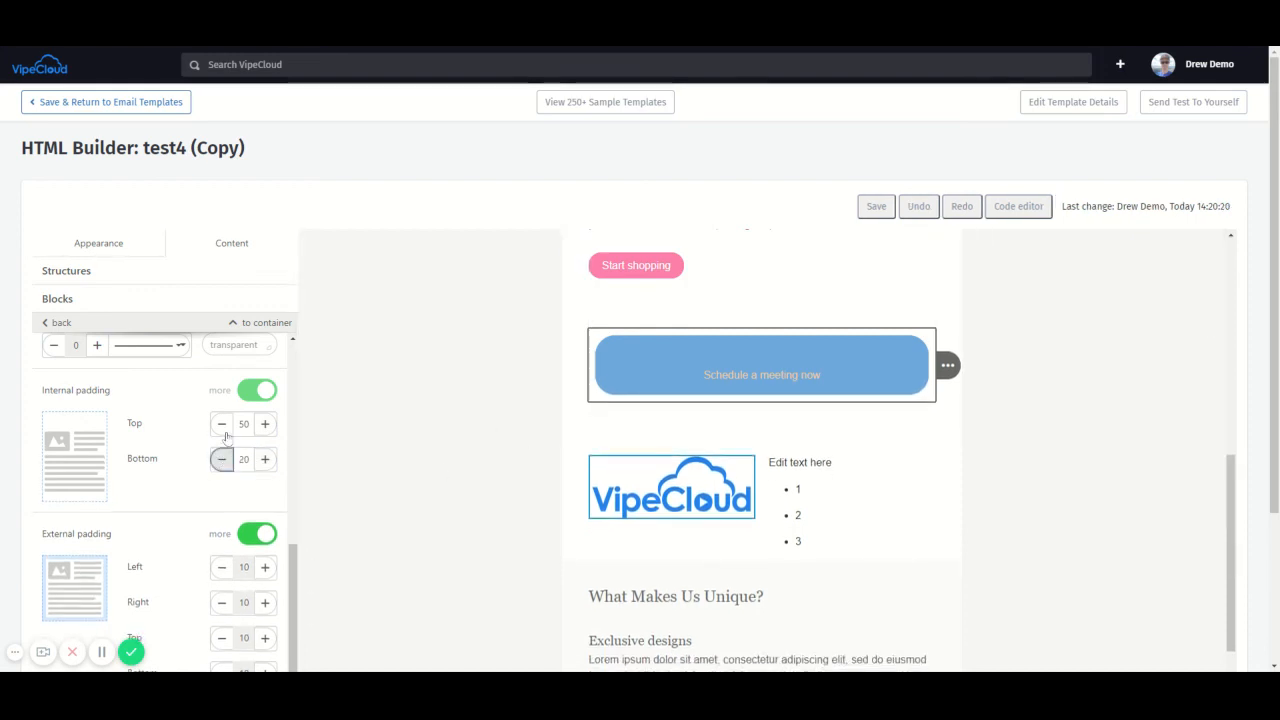
left_click(222, 424)
left_click(225, 426)
left_click(225, 426)
left_click(225, 426)
left_click(225, 426)
left_click(225, 426)
left_click(225, 463)
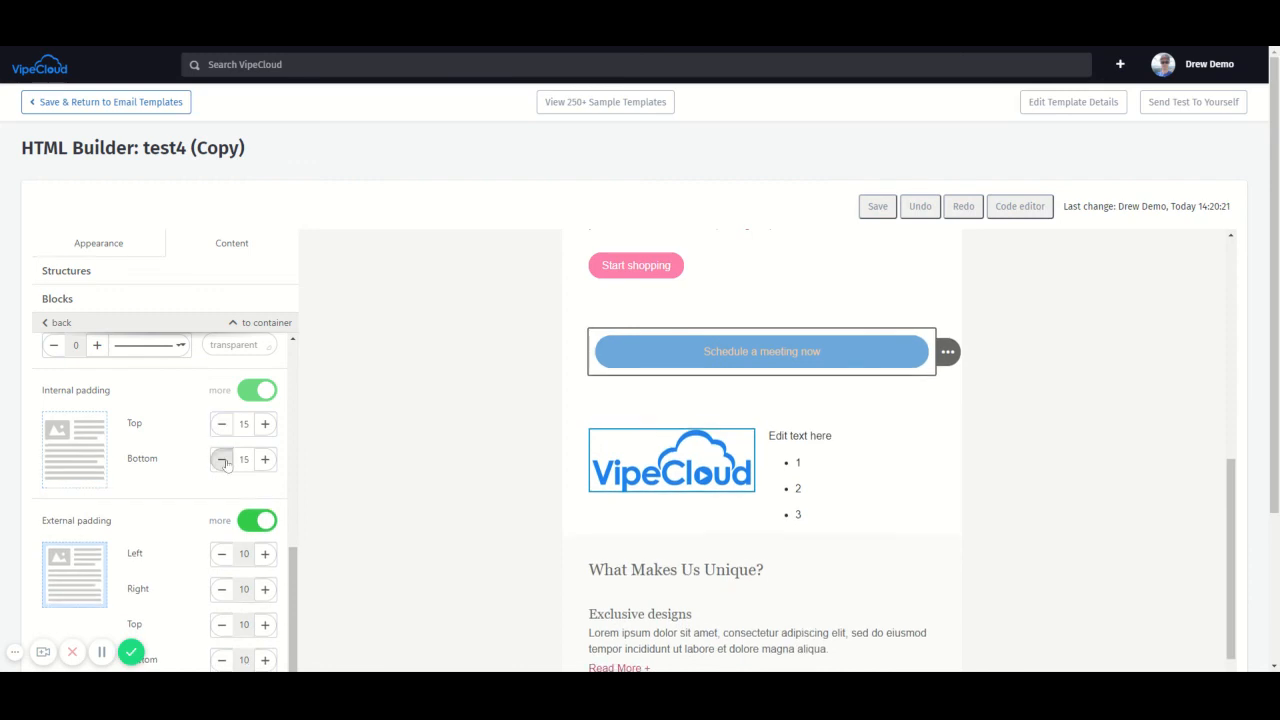
left_click(225, 463)
left_click(222, 459)
left_click(222, 459)
left_click(222, 424)
left_click(222, 424)
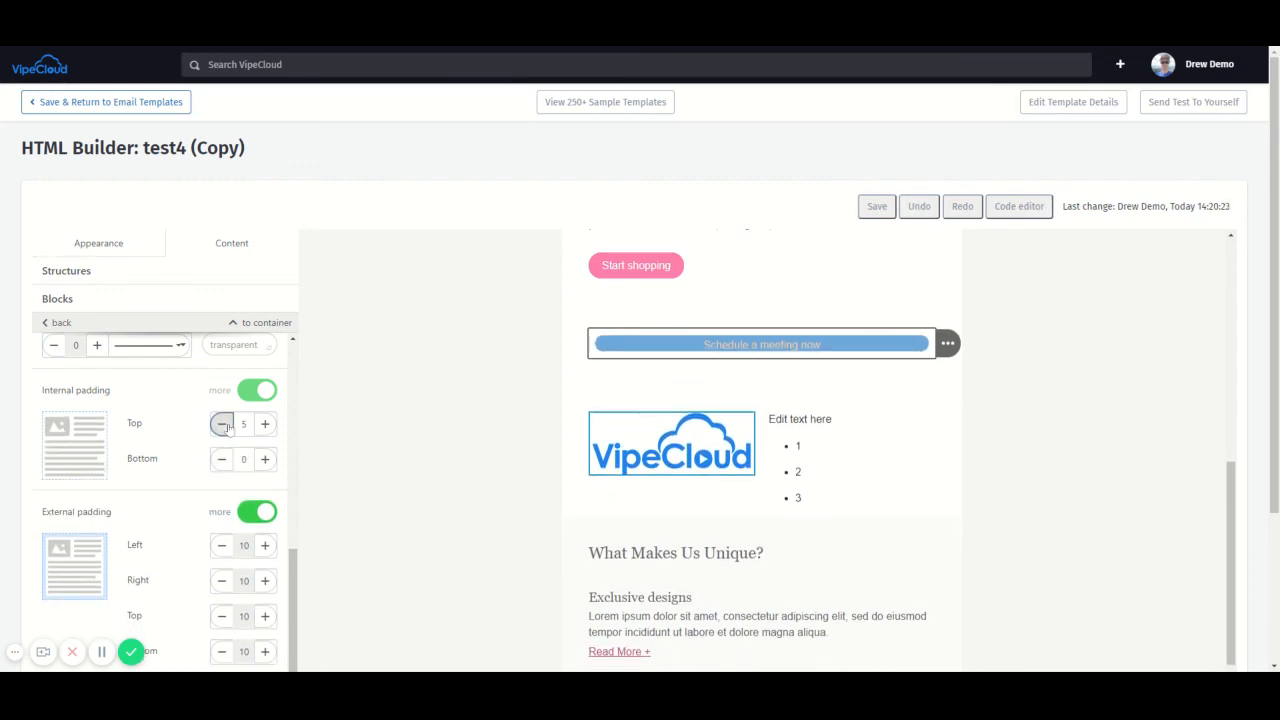
Set the meeting button's top and bottom internal padding to 10 each
left_click(265, 424)
left_click(265, 459)
left_click(265, 459)
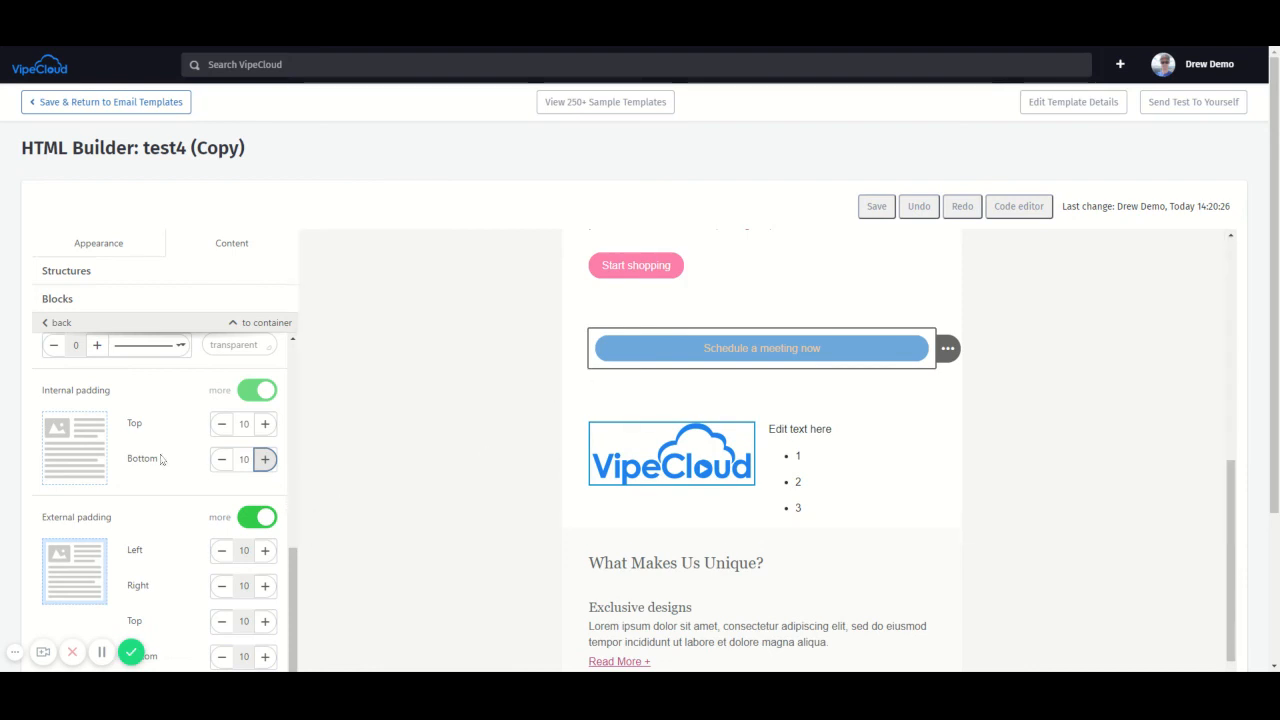
Try uneven left and right external padding on the meeting button, and return both values to 10
scroll(160, 455, "down", 1)
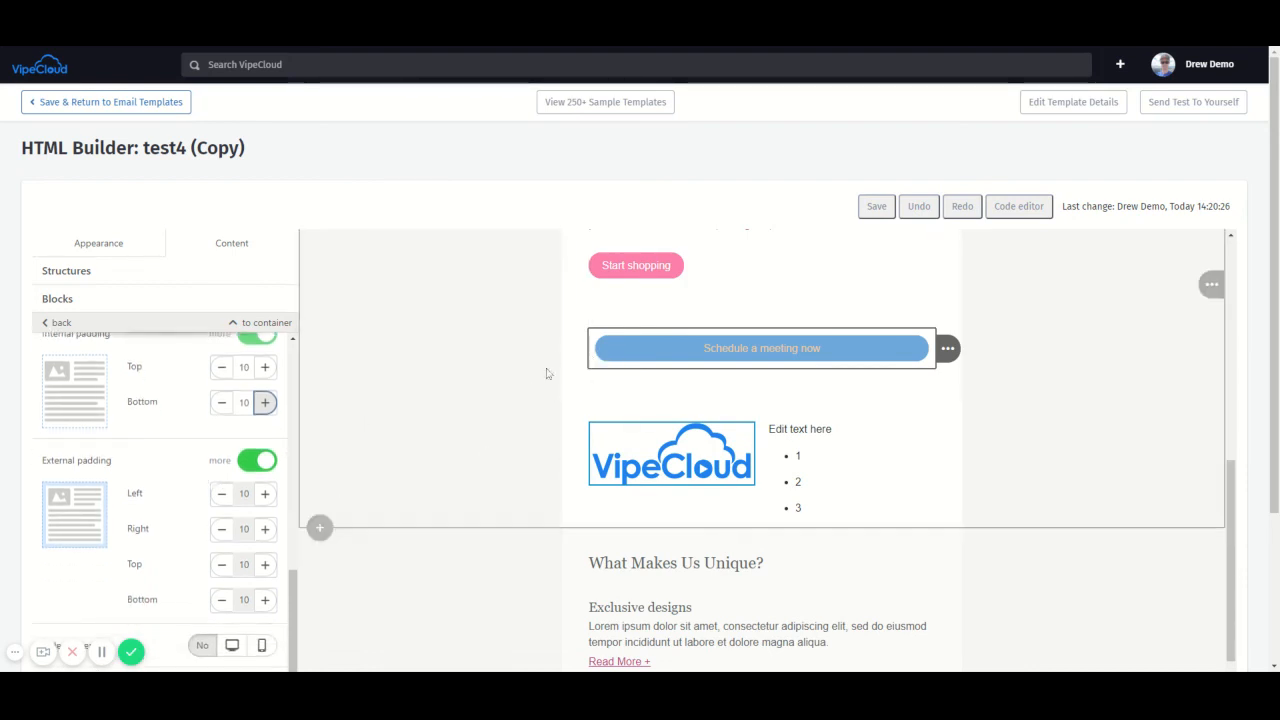
left_click(264, 529)
left_click(228, 532)
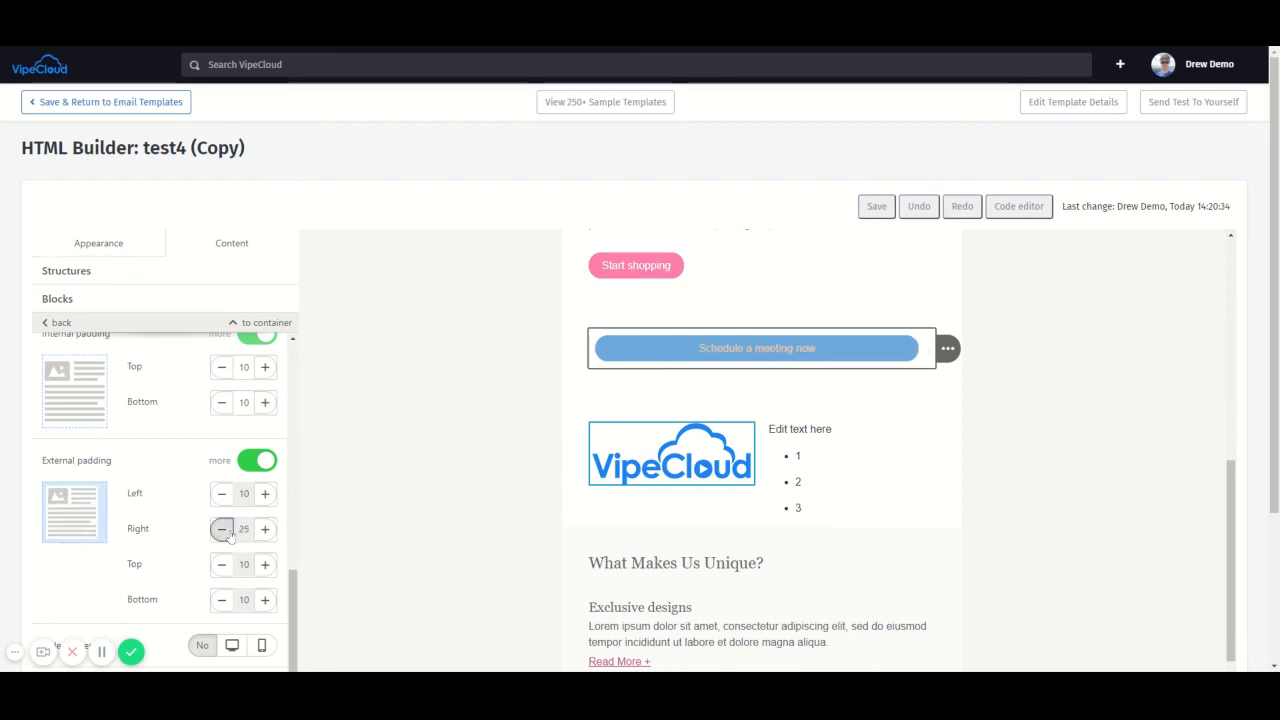
left_click(228, 532)
left_click(228, 532)
left_click(228, 532)
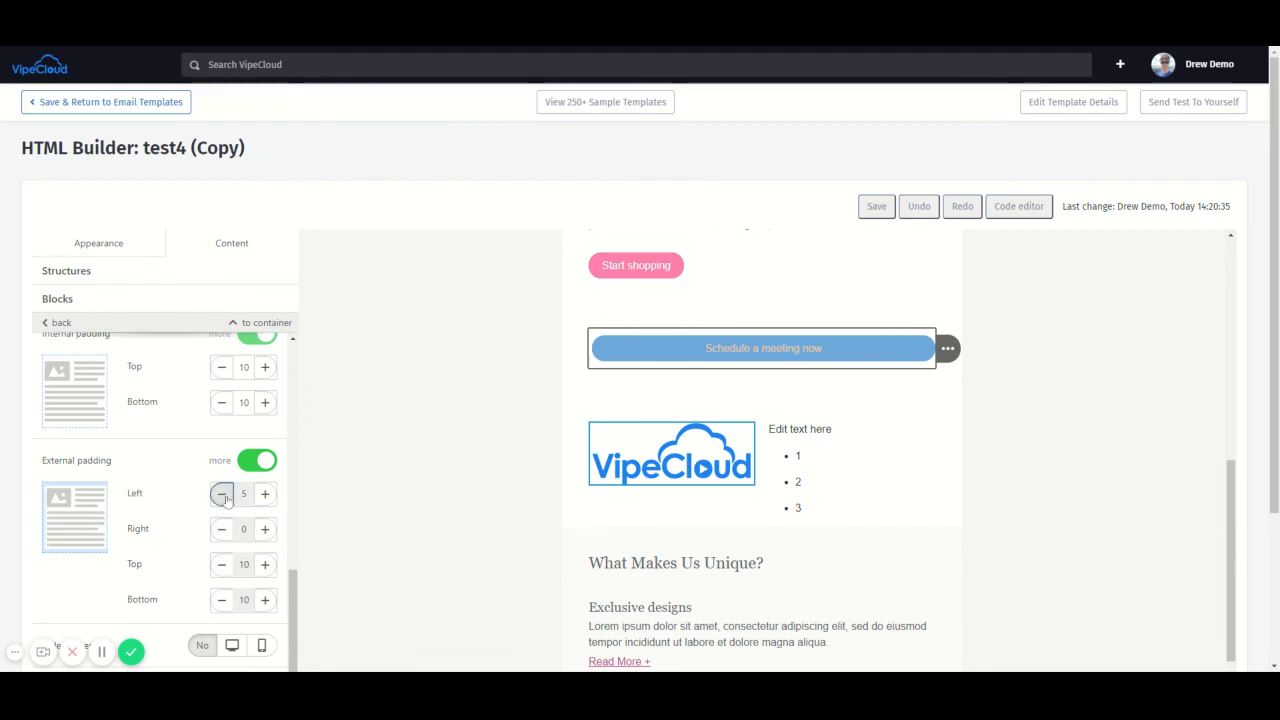
left_click(223, 494)
left_click(265, 493)
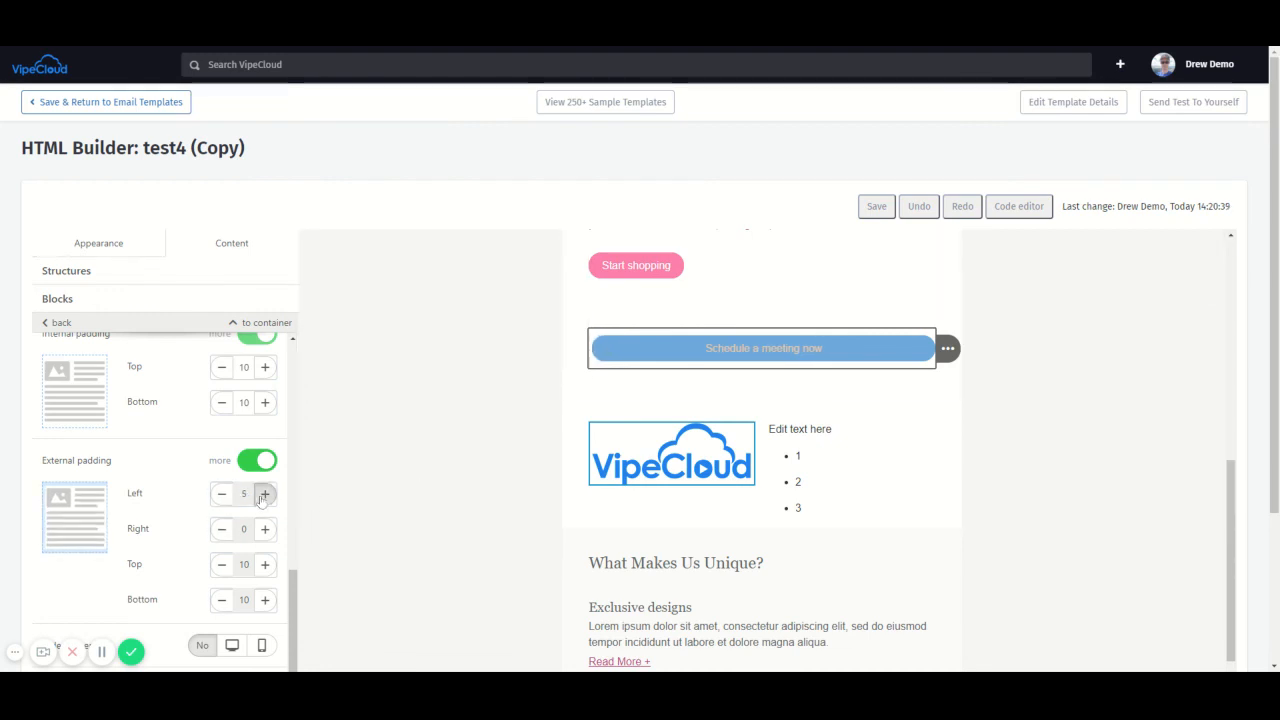
left_click(265, 529)
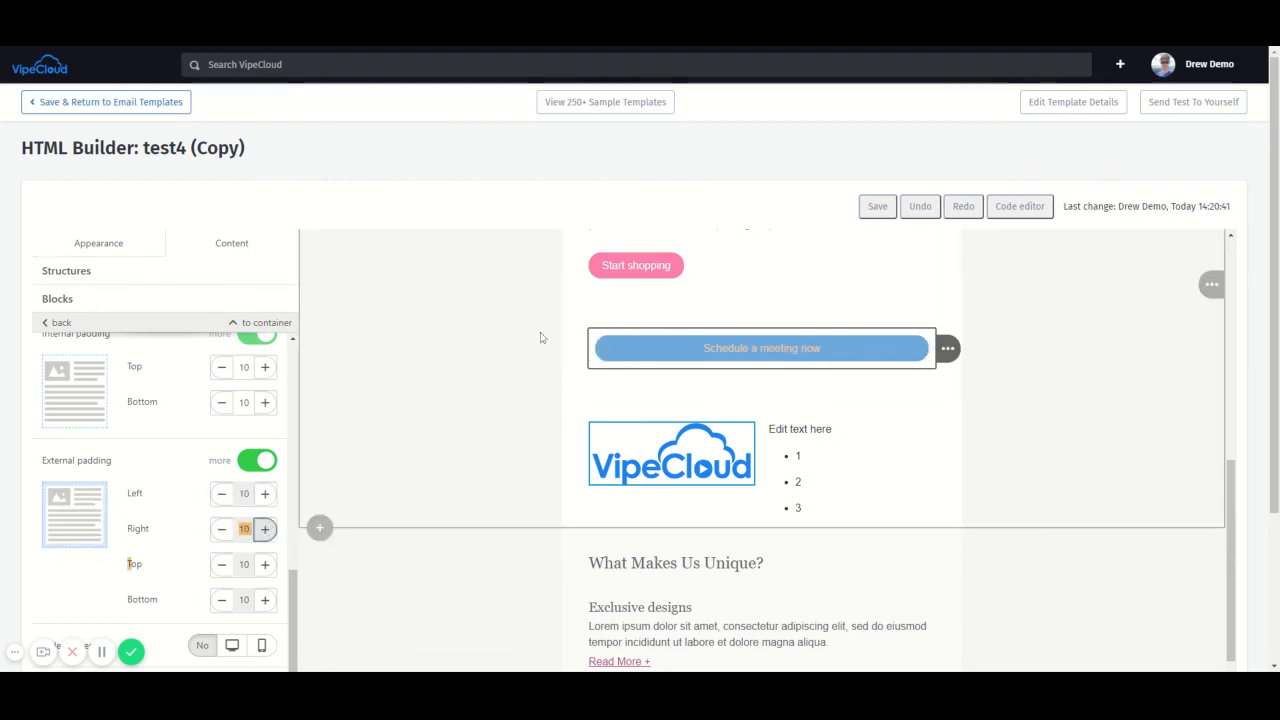
Review the meeting button's full settings, from its link and colors to the element hiding and HTML inclusion options
scroll(217, 465, "down", 2)
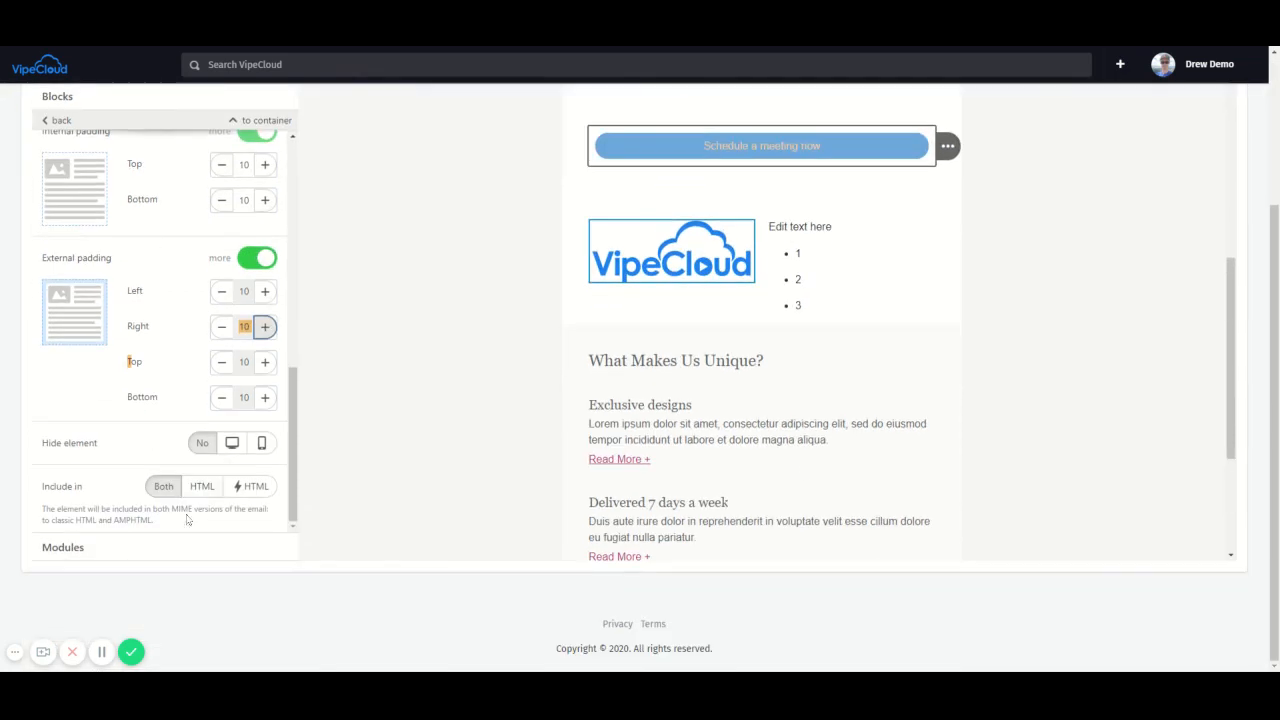
scroll(132, 367, "up", 5)
scroll(692, 386, "up", 2)
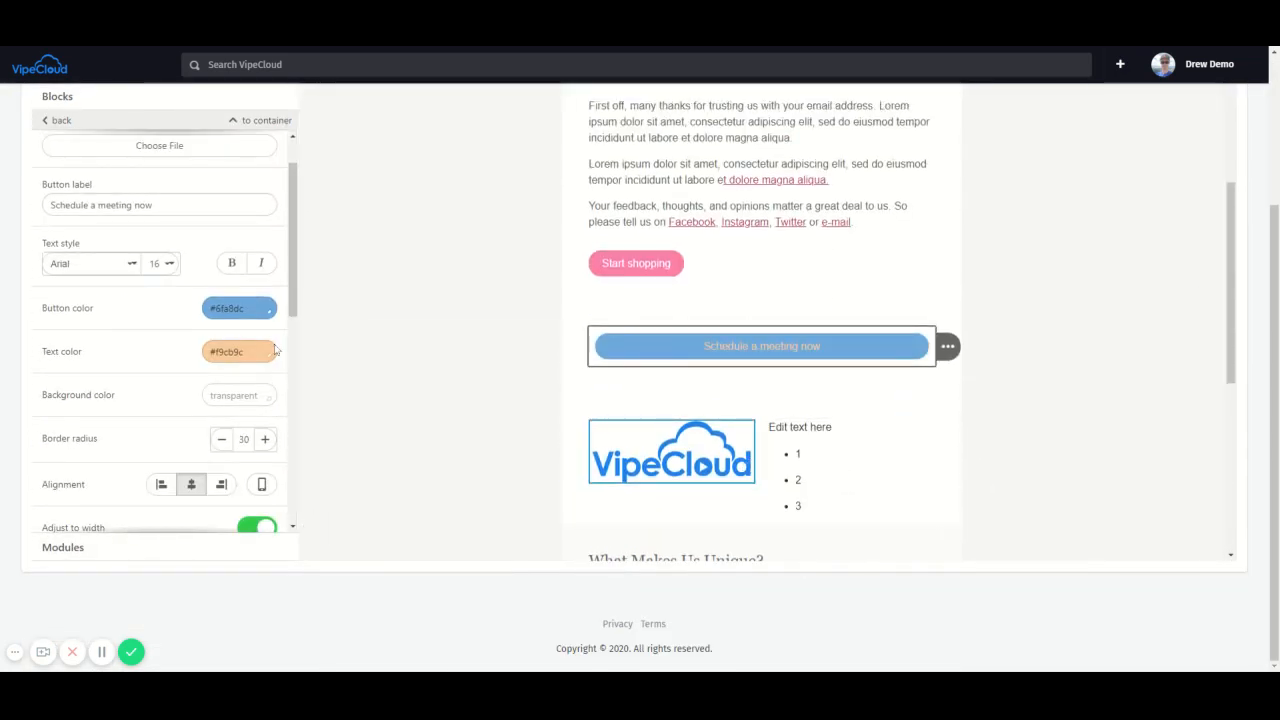
scroll(277, 351, "down", 5)
scroll(857, 371, "down", 3)
scroll(857, 371, "up", 2)
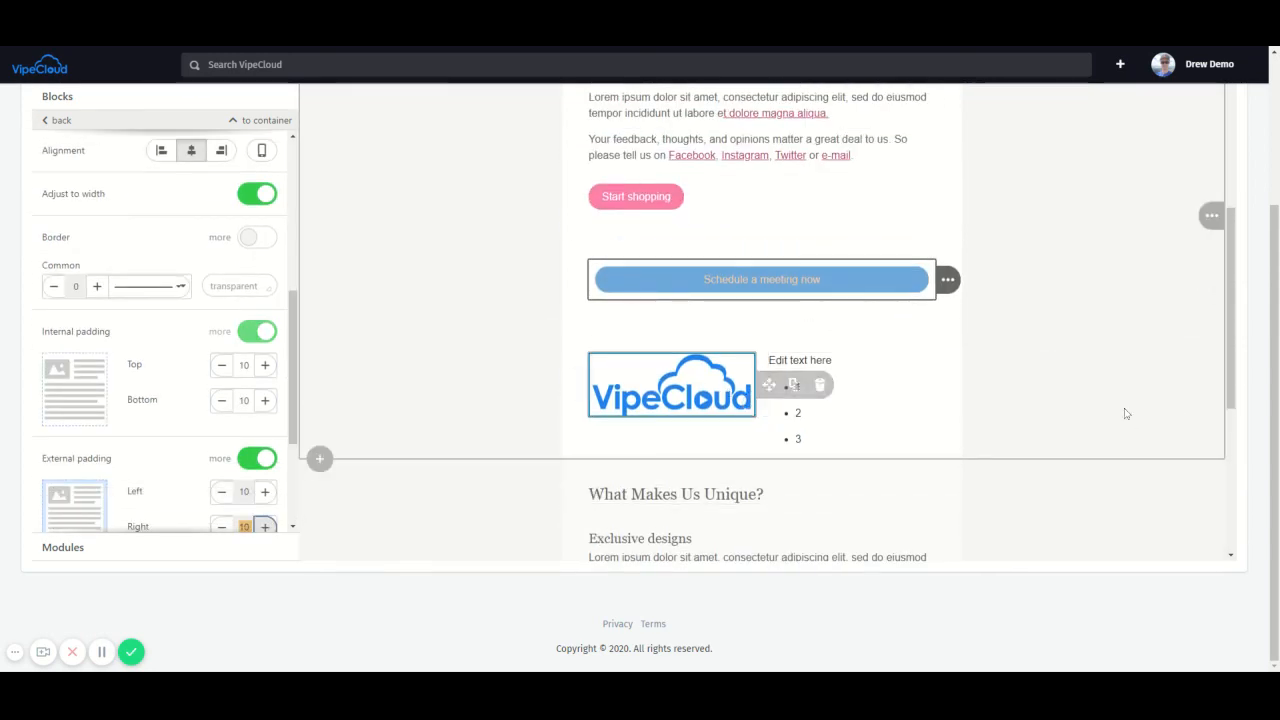
scroll(125, 403, "up", 6)
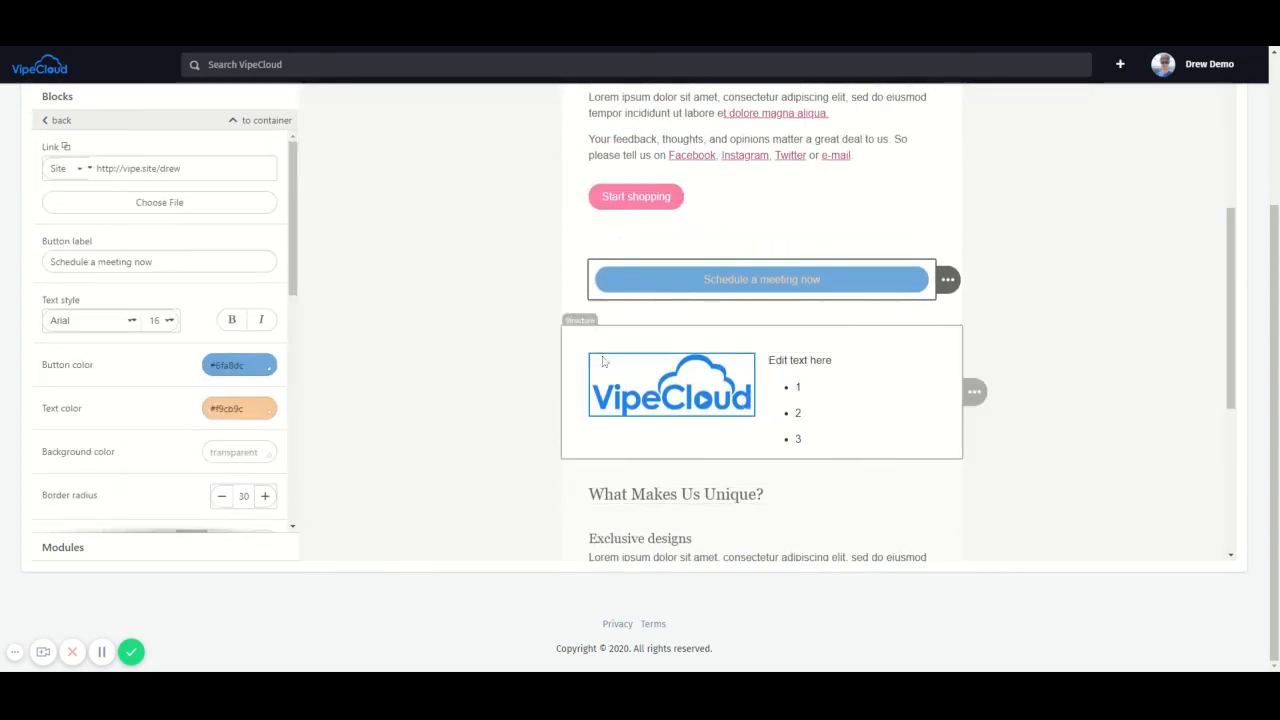
Save the edited email template
scroll(1150, 330, "up", 5)
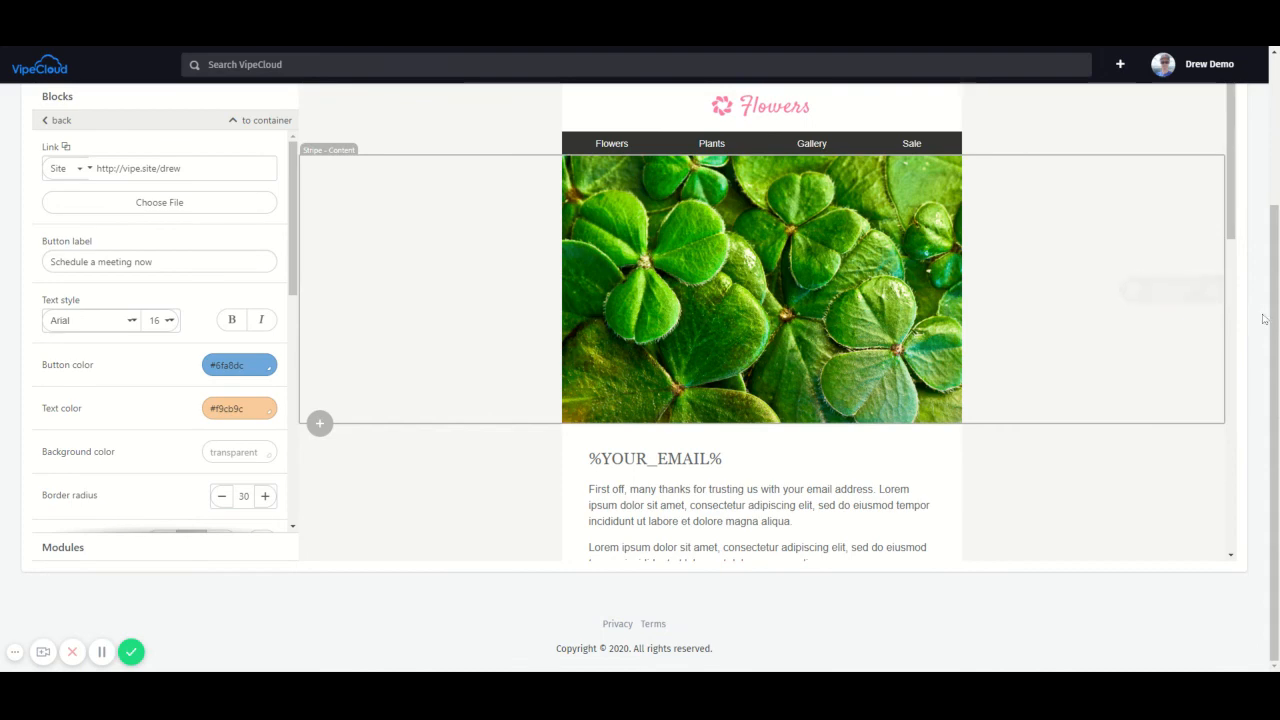
scroll(1247, 314, "up", 2)
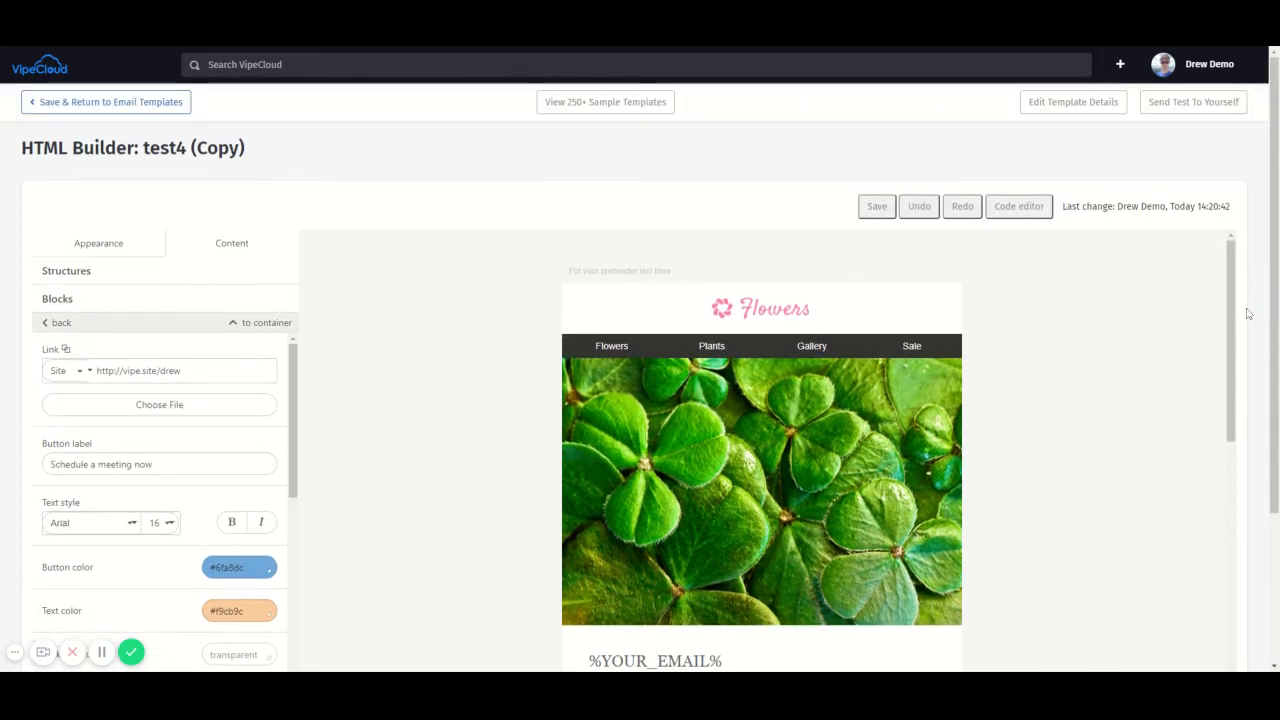
scroll(866, 340, "down", 4)
scroll(800, 346, "up", 4)
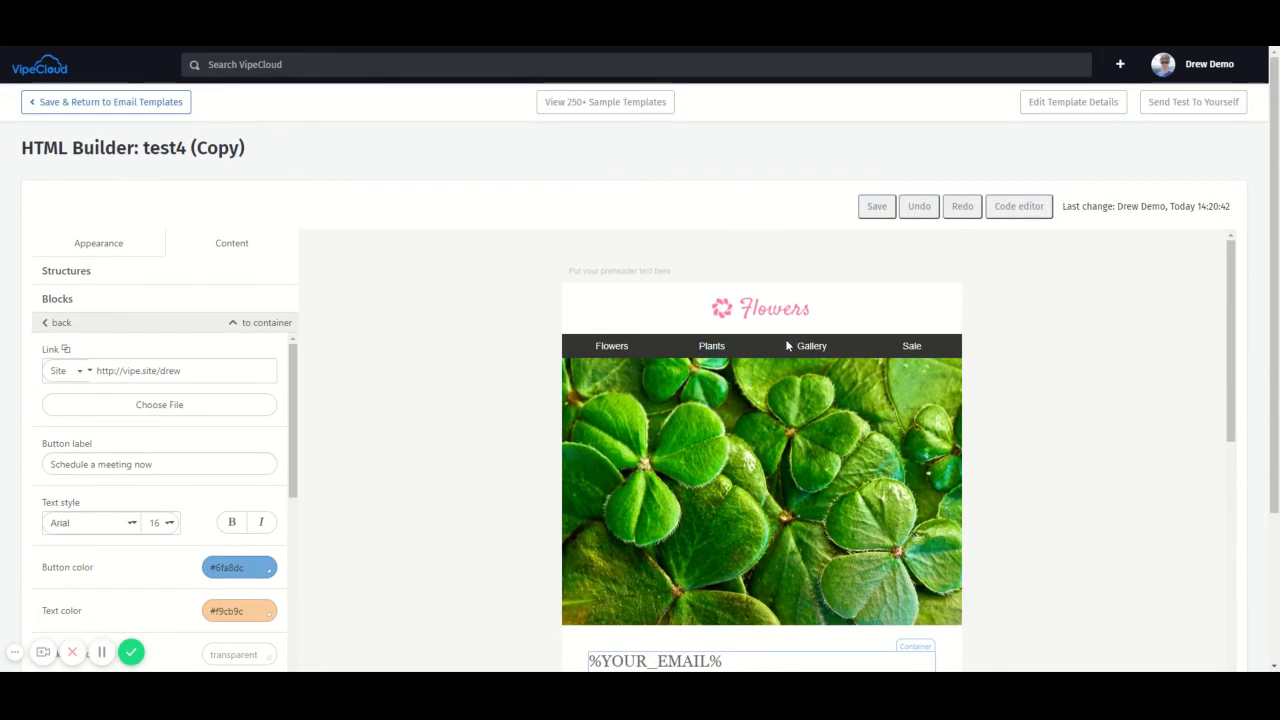
scroll(640, 380, "down", 2)
scroll(640, 380, "up", 2)
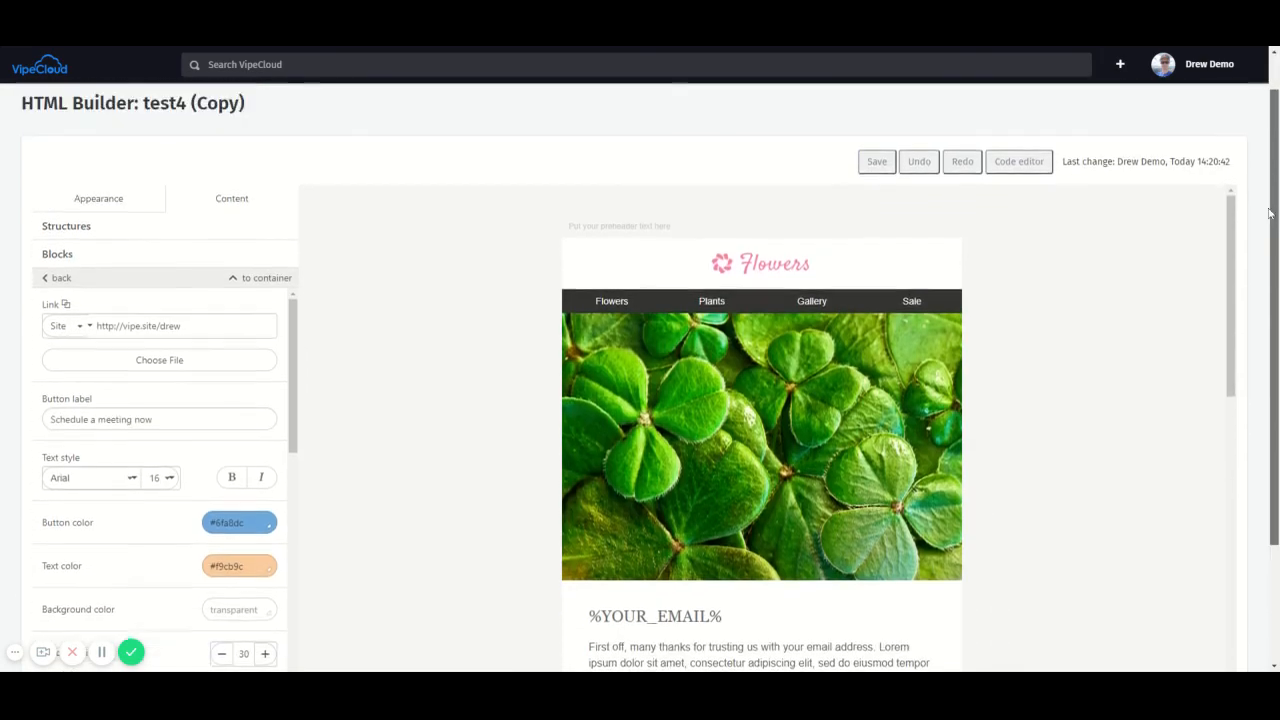
scroll(1027, 187, "down", 1)
scroll(1027, 187, "up", 2)
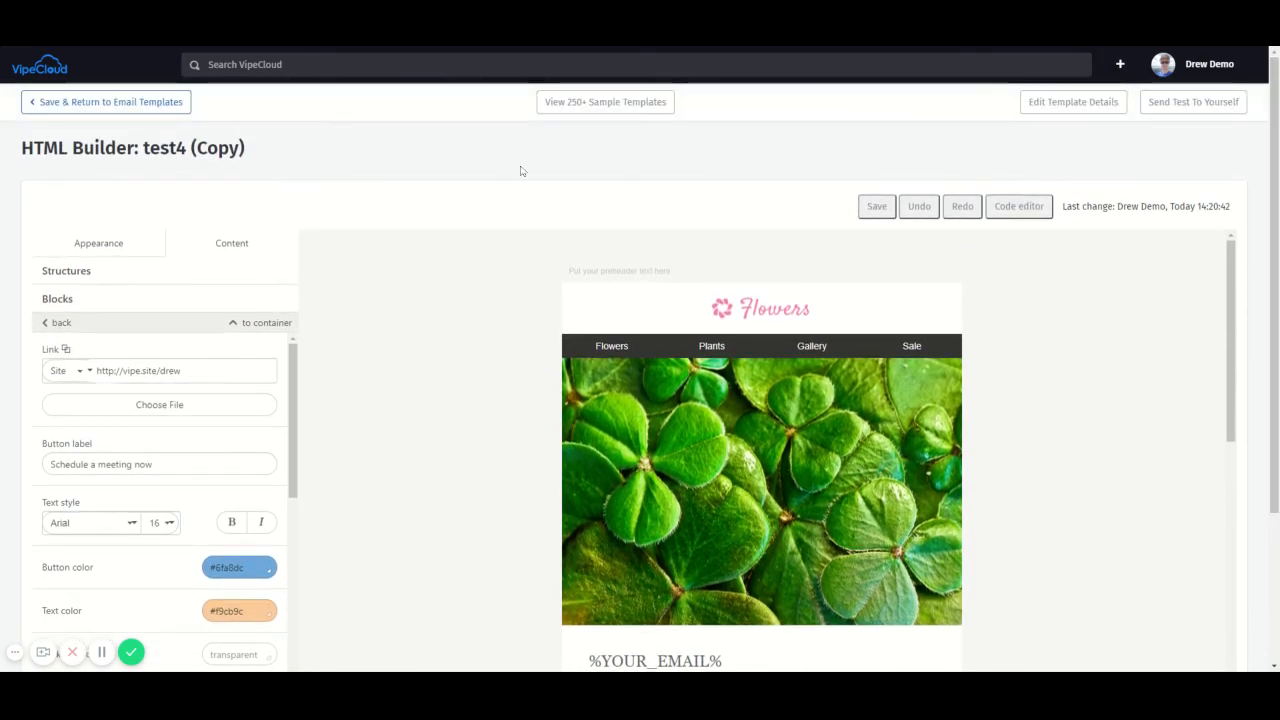
left_click(878, 210)
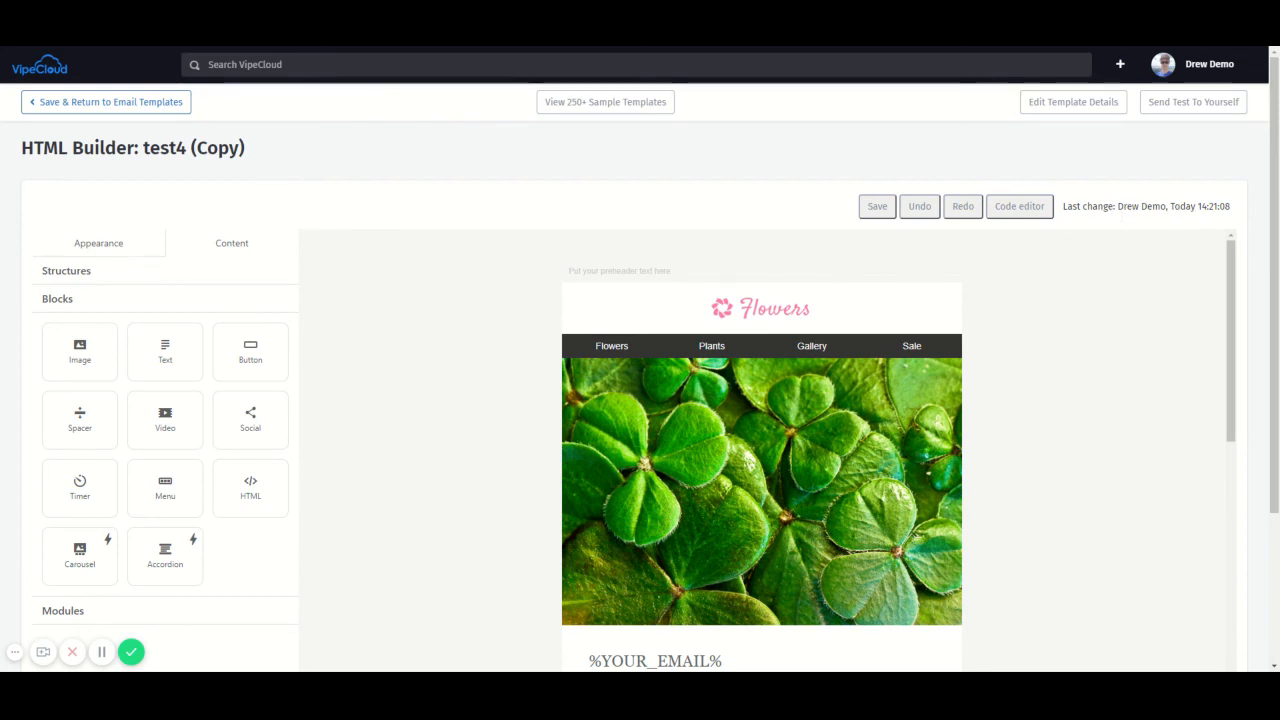
Open the template's version history and preview the earlier version from 13:58:04
left_click(1190, 208)
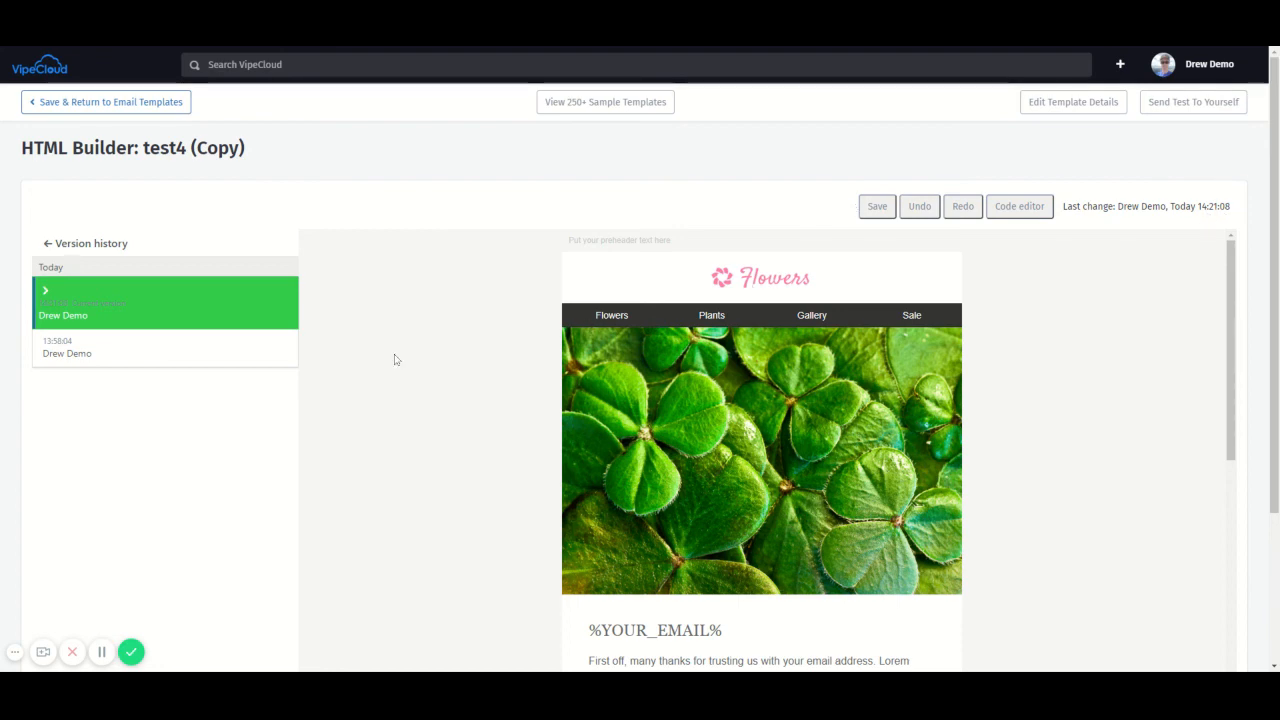
left_click(107, 357)
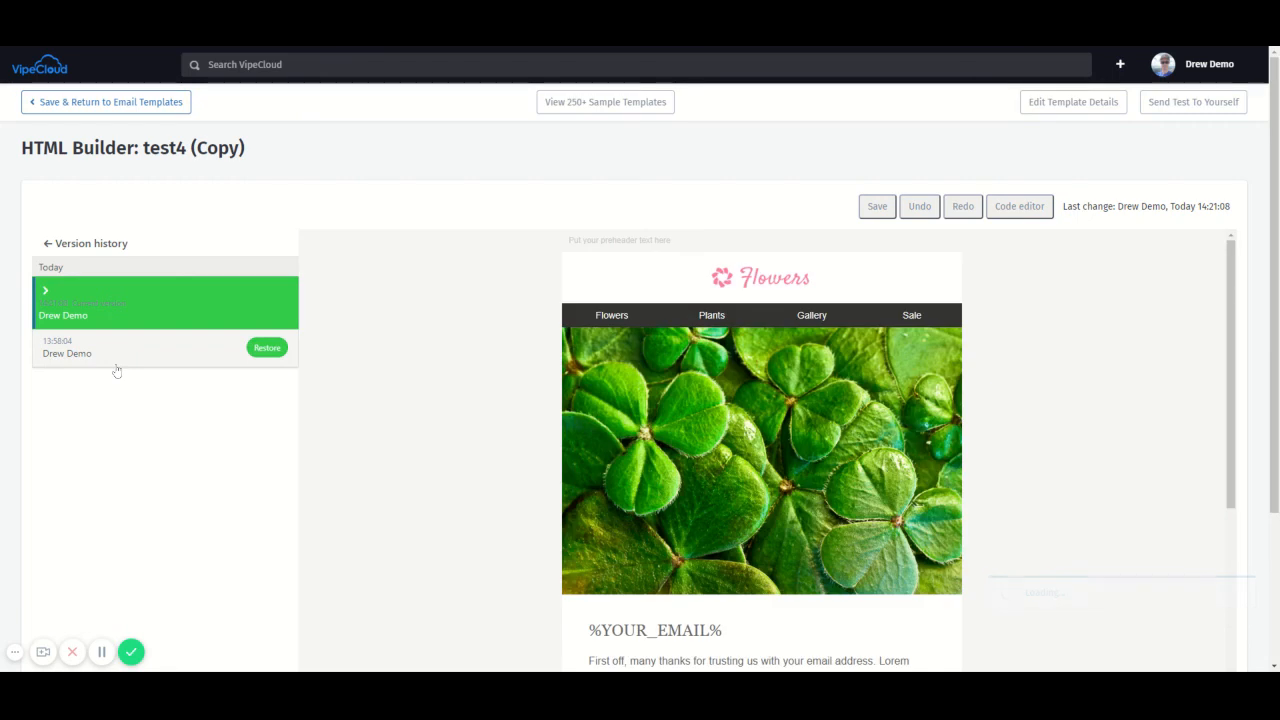
scroll(854, 472, "down", 5)
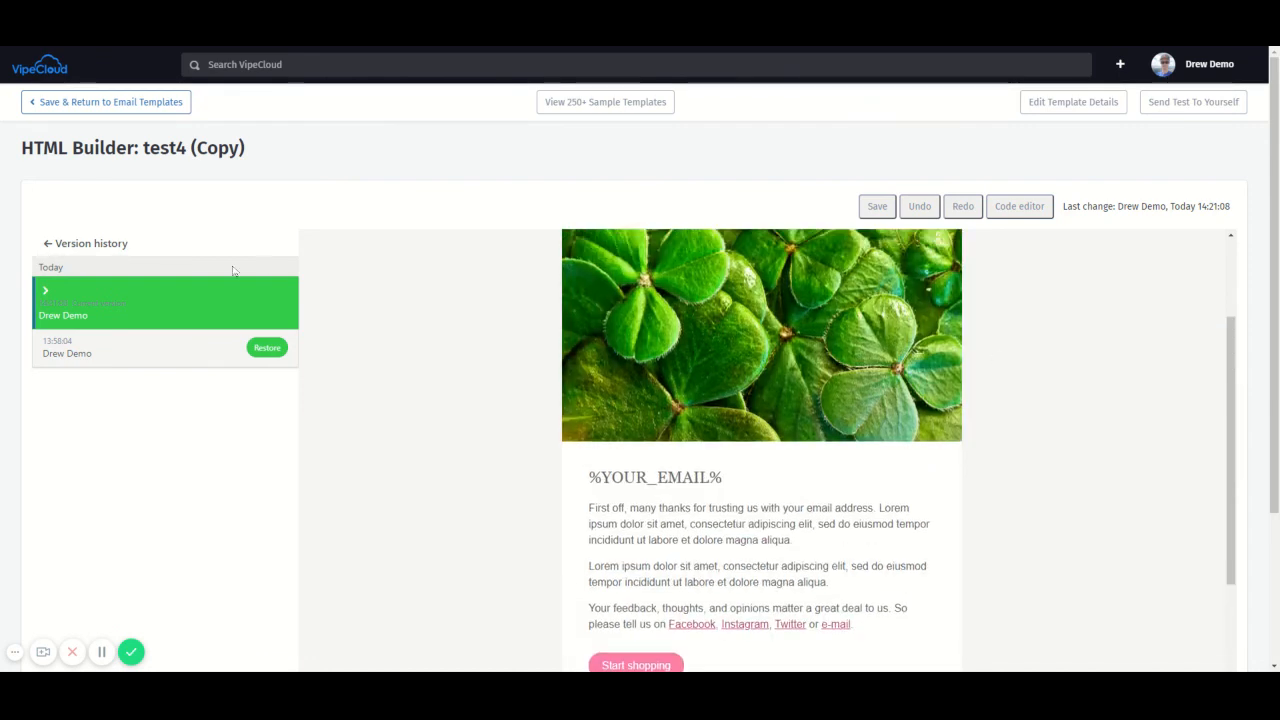
Preview the current version with the added blocks, and leave the version history for the editor
left_click(68, 313)
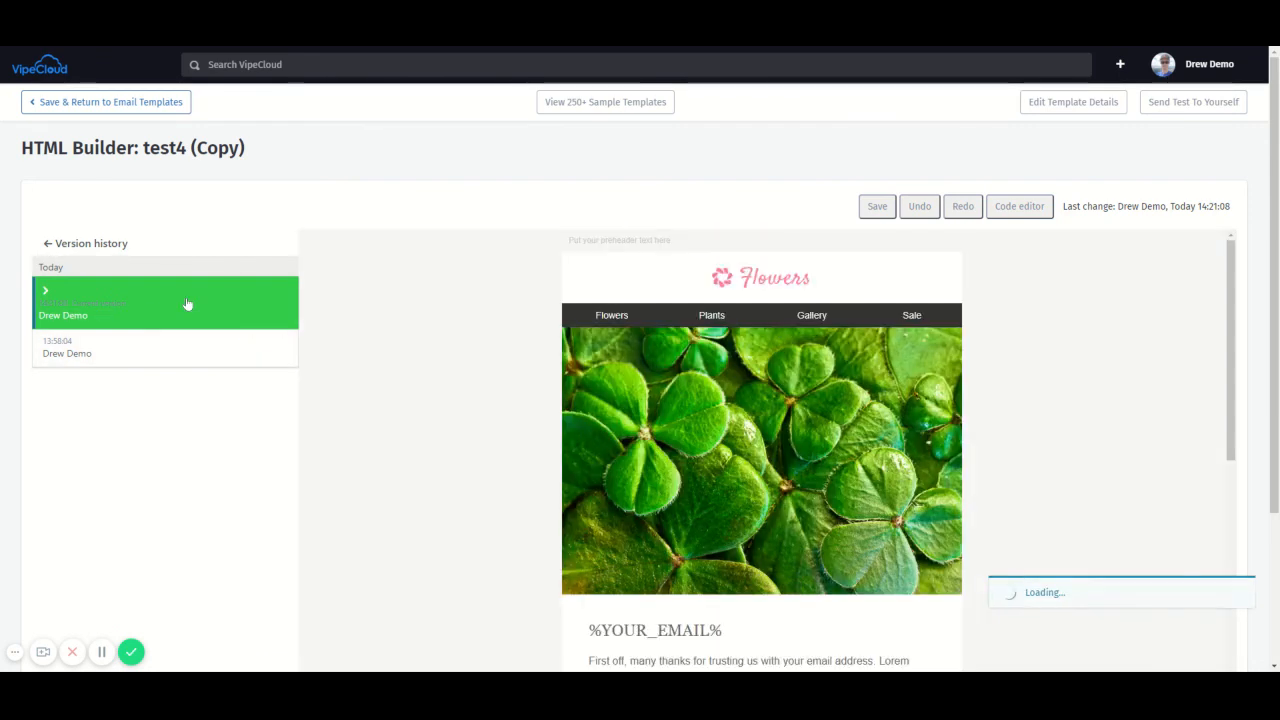
scroll(731, 343, "down", 3)
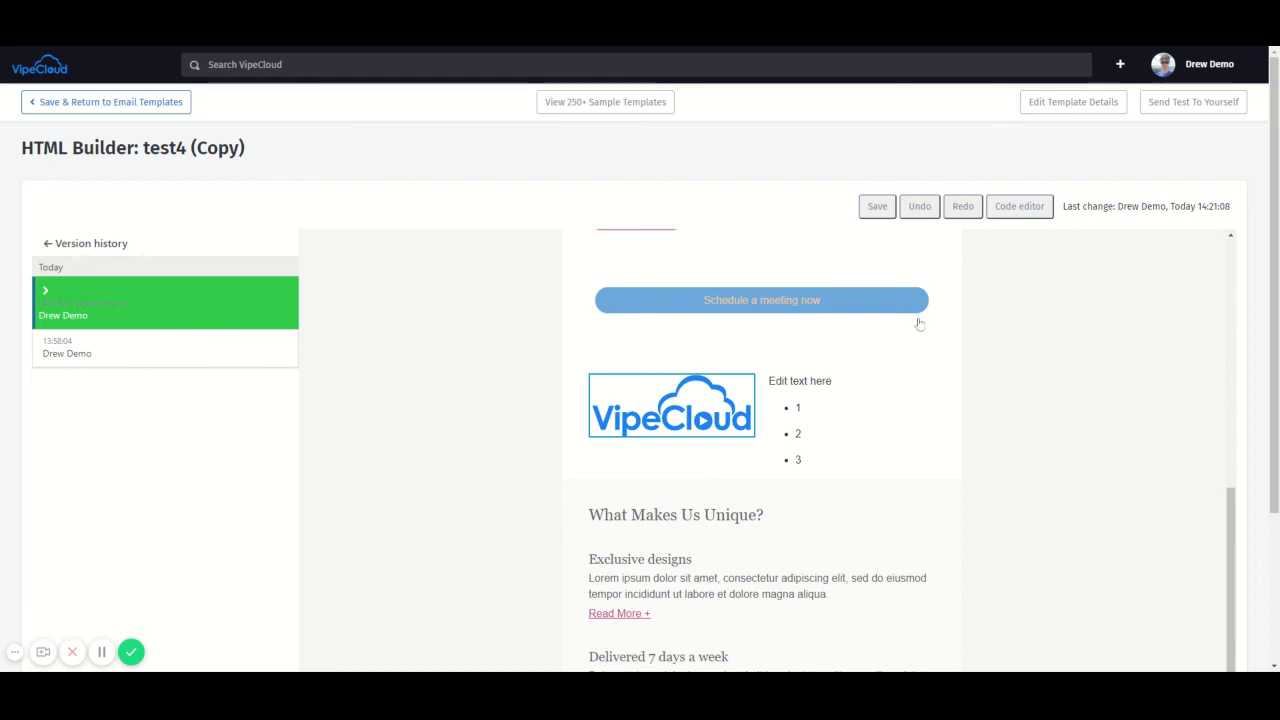
scroll(514, 306, "up", 3)
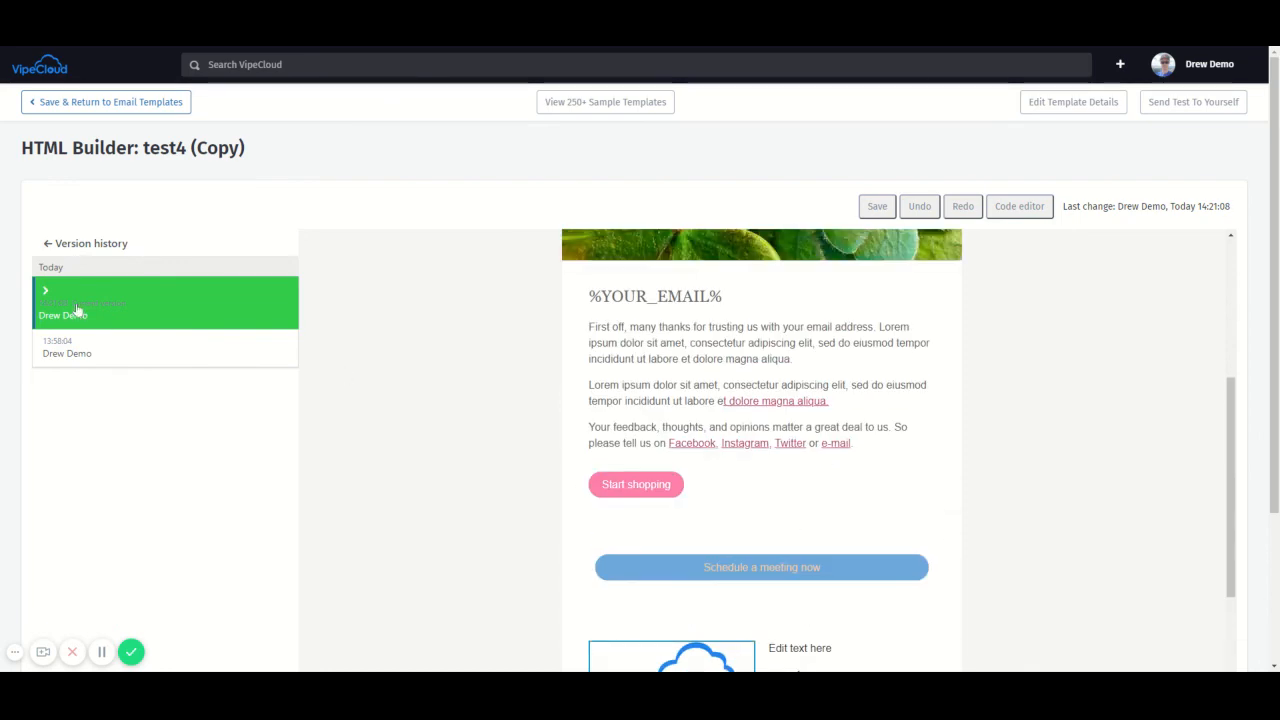
left_click(48, 245)
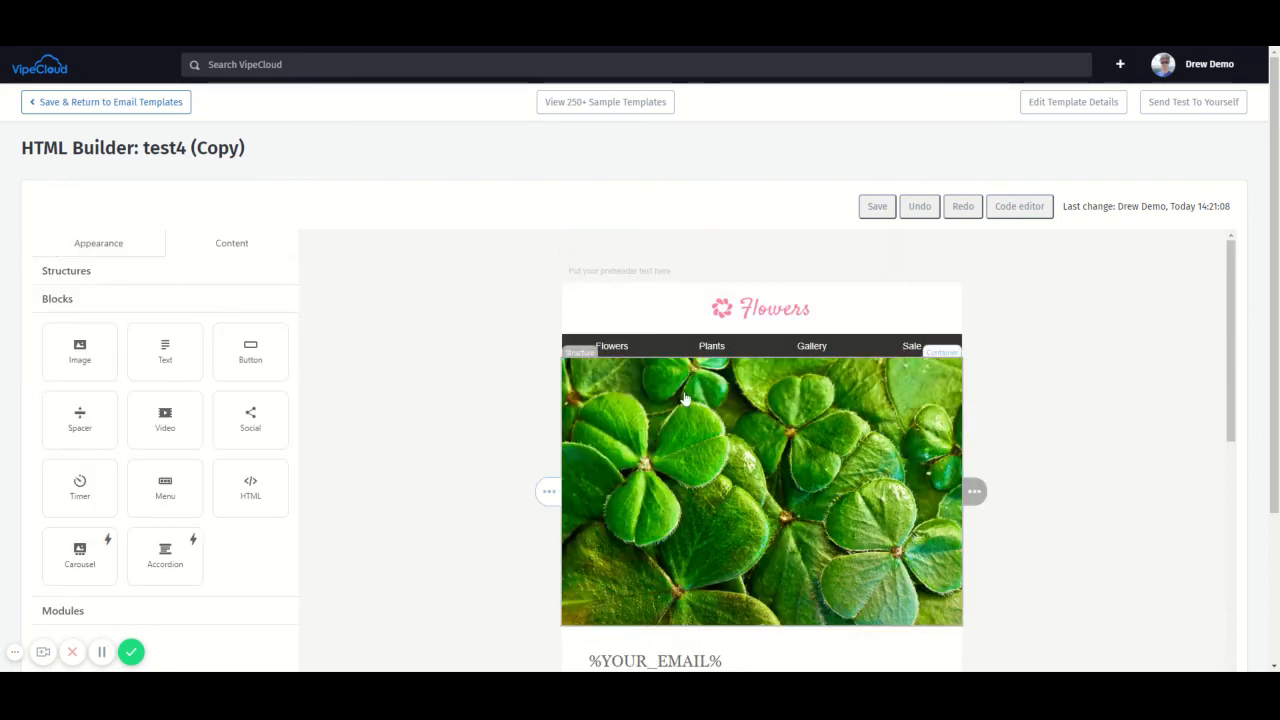
Open the template details and change the template title to "March campaign"
scroll(717, 469, "down", 2)
scroll(698, 502, "up", 1)
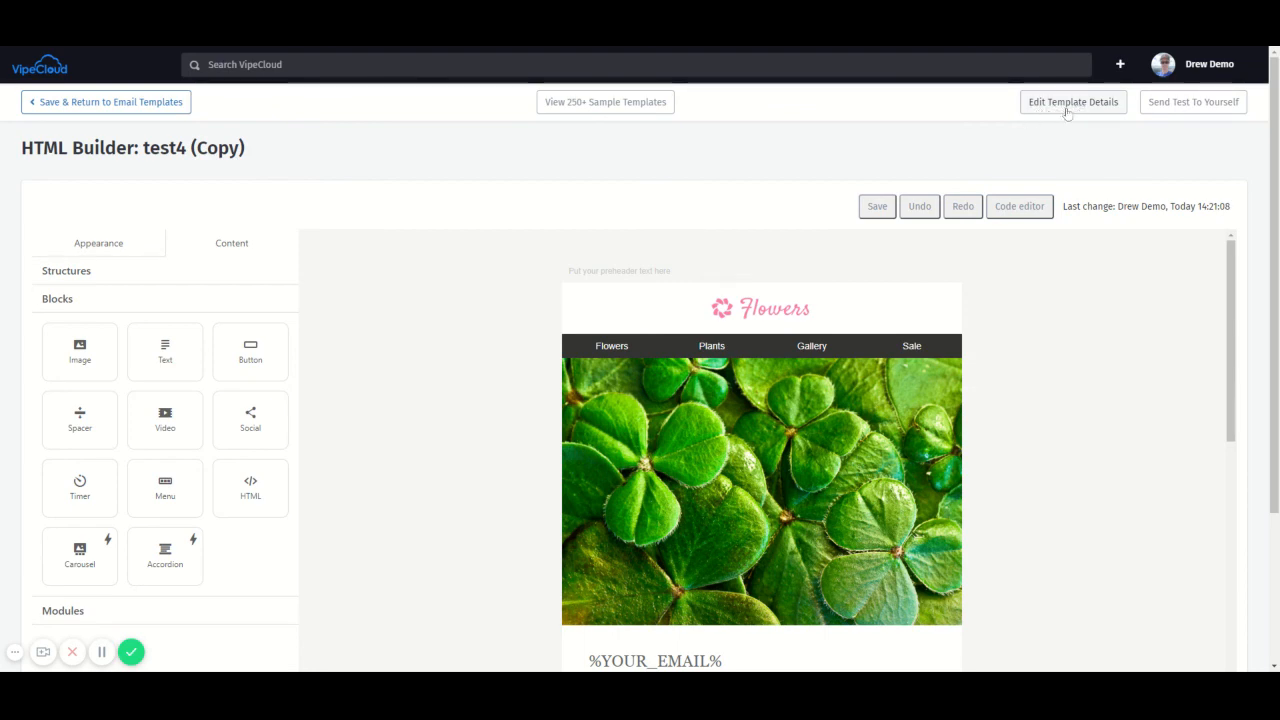
left_click(1067, 112)
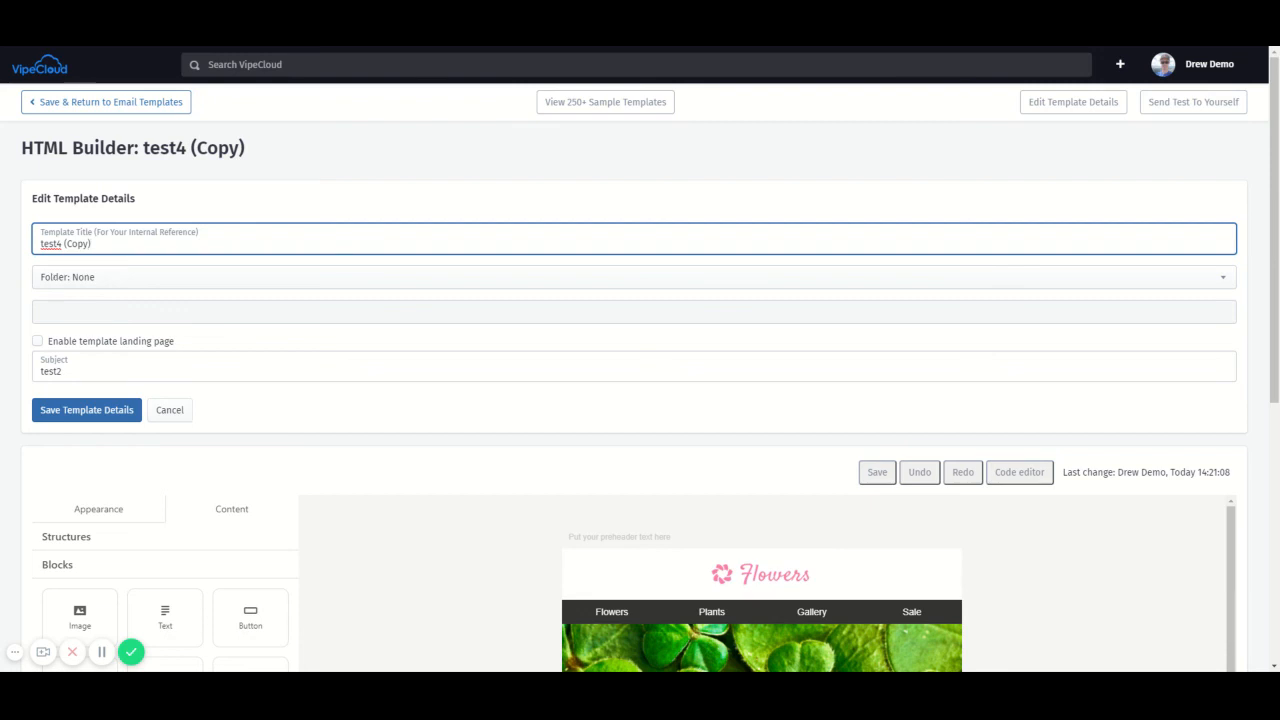
left_click_drag(94, 244, 28, 270)
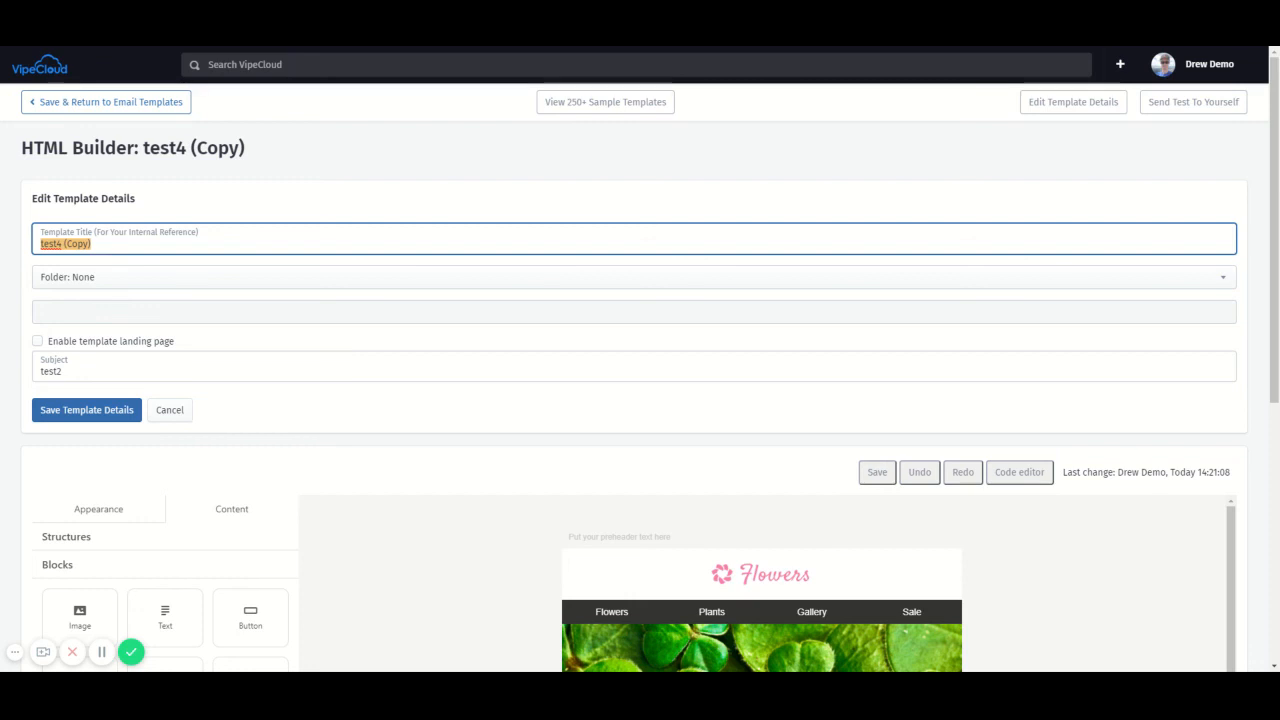
type("March campaign")
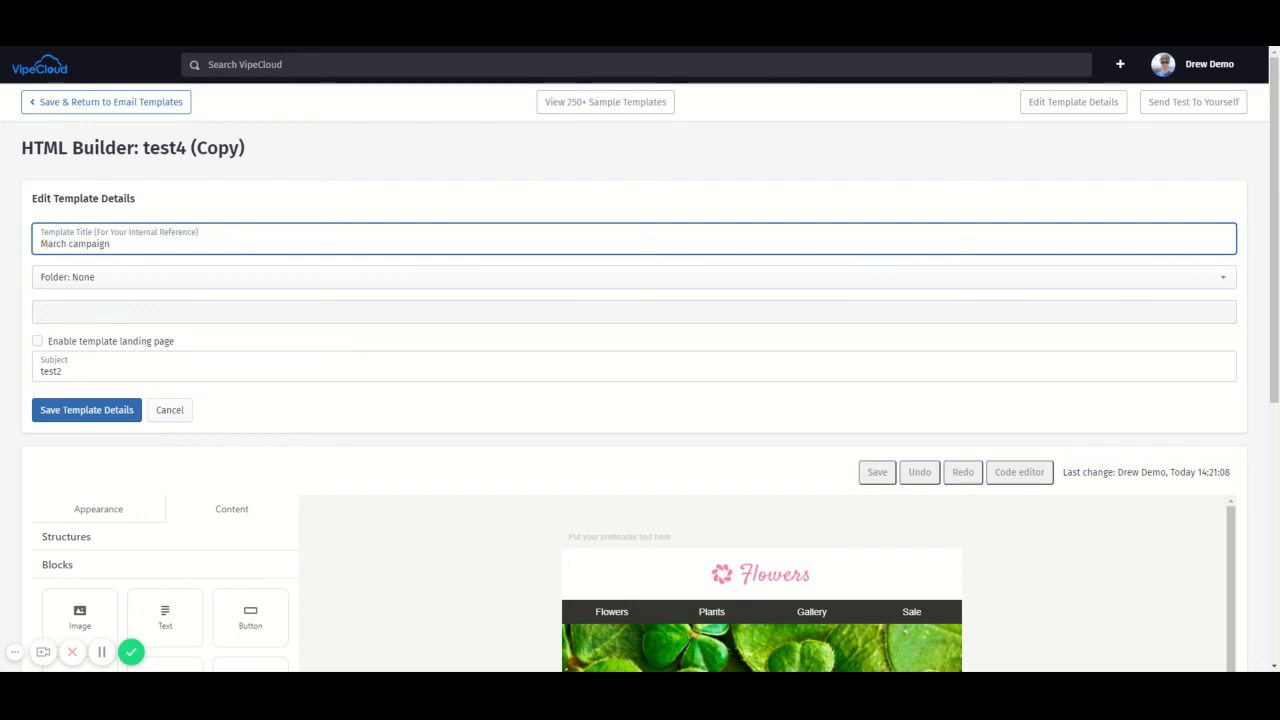
Leave the template's folder set to None and change the email subject to "March special"
left_click(98, 284)
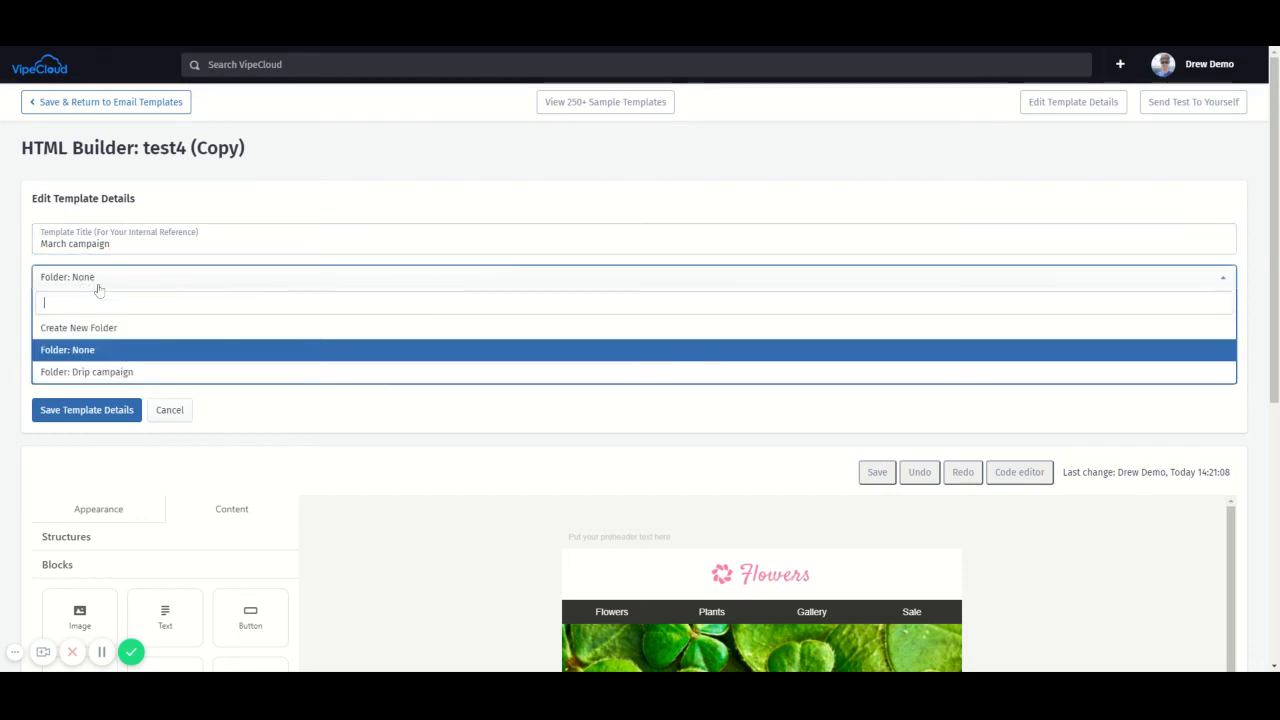
left_click(170, 349)
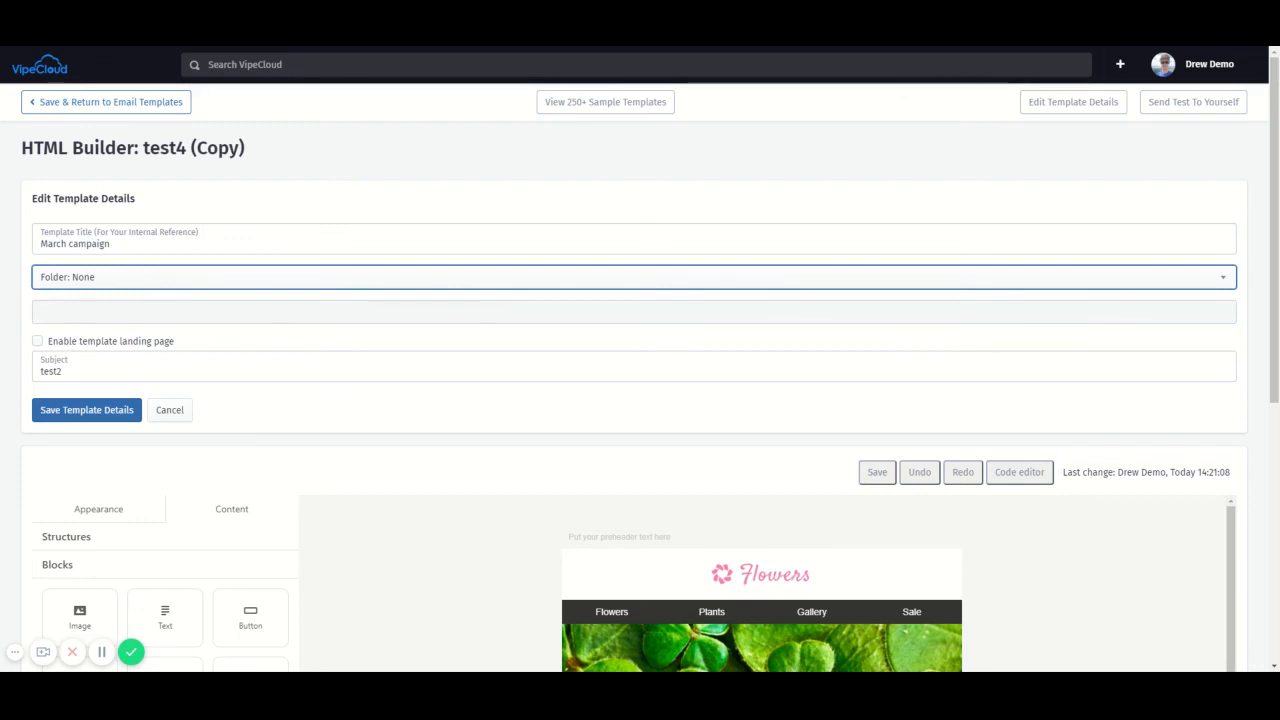
key("Tab")
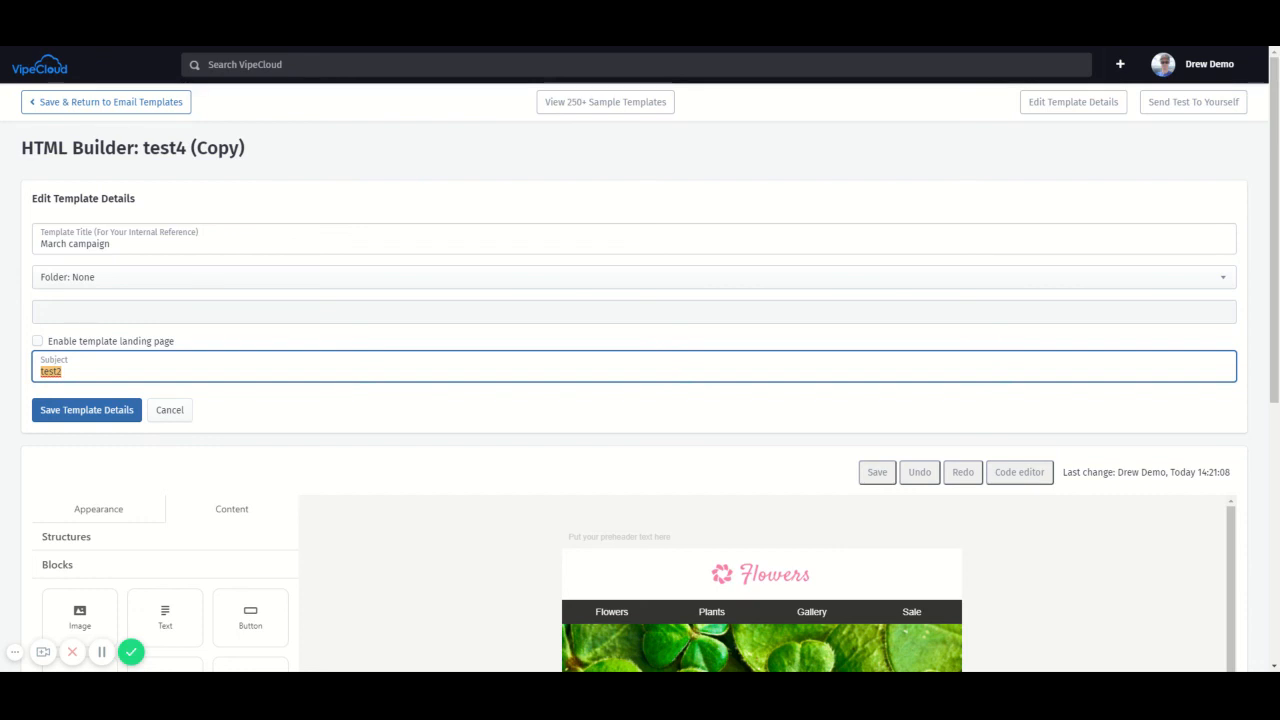
type("March special")
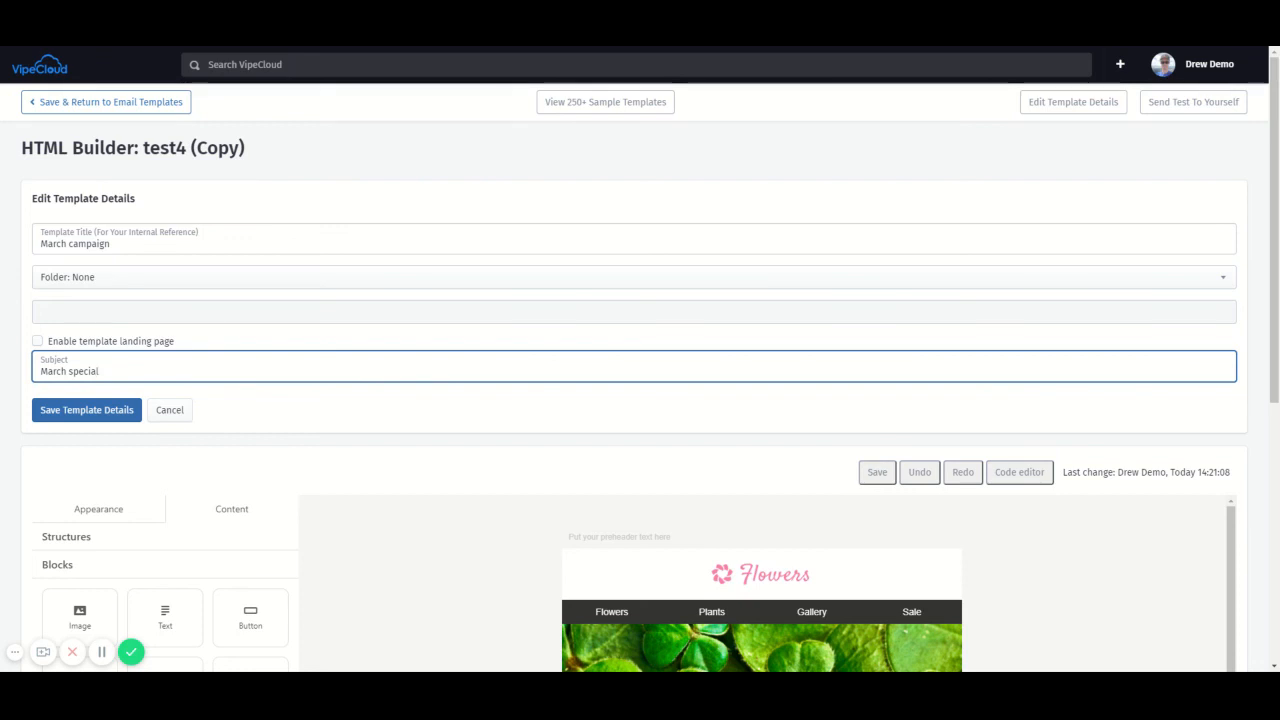
Save the template details, and save the template while returning to the email templates
left_click(60, 414)
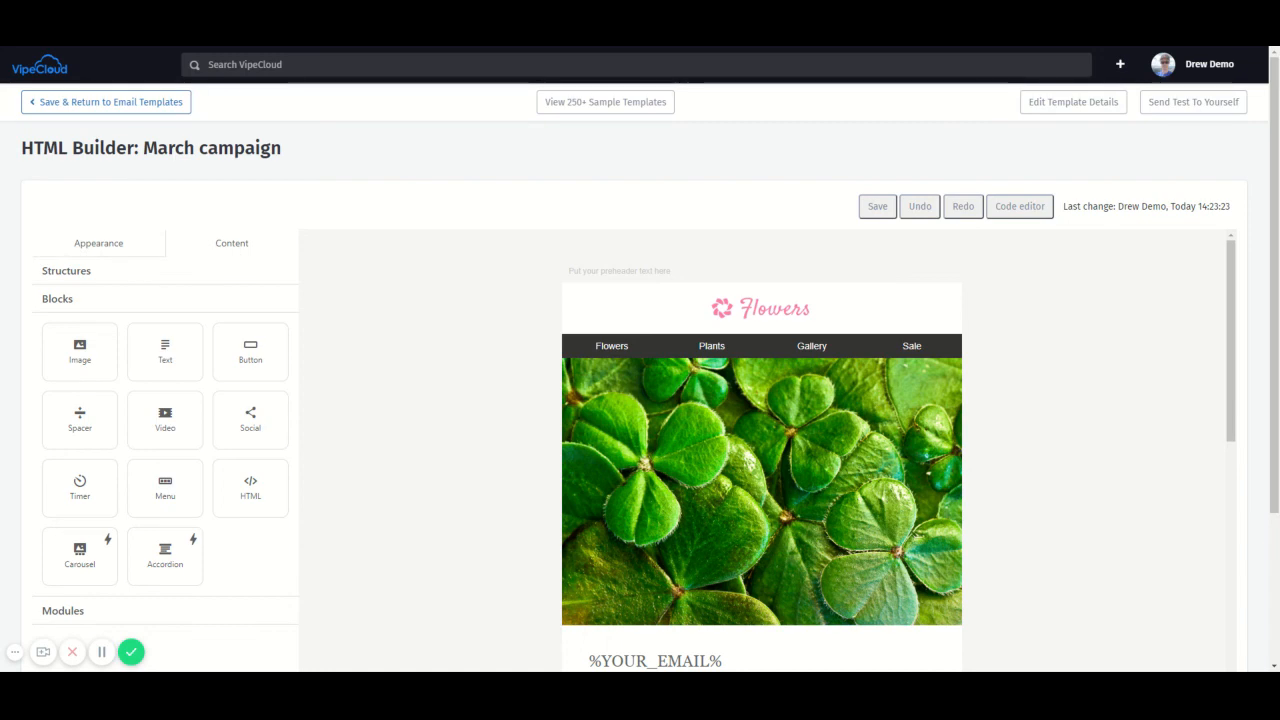
left_click(68, 101)
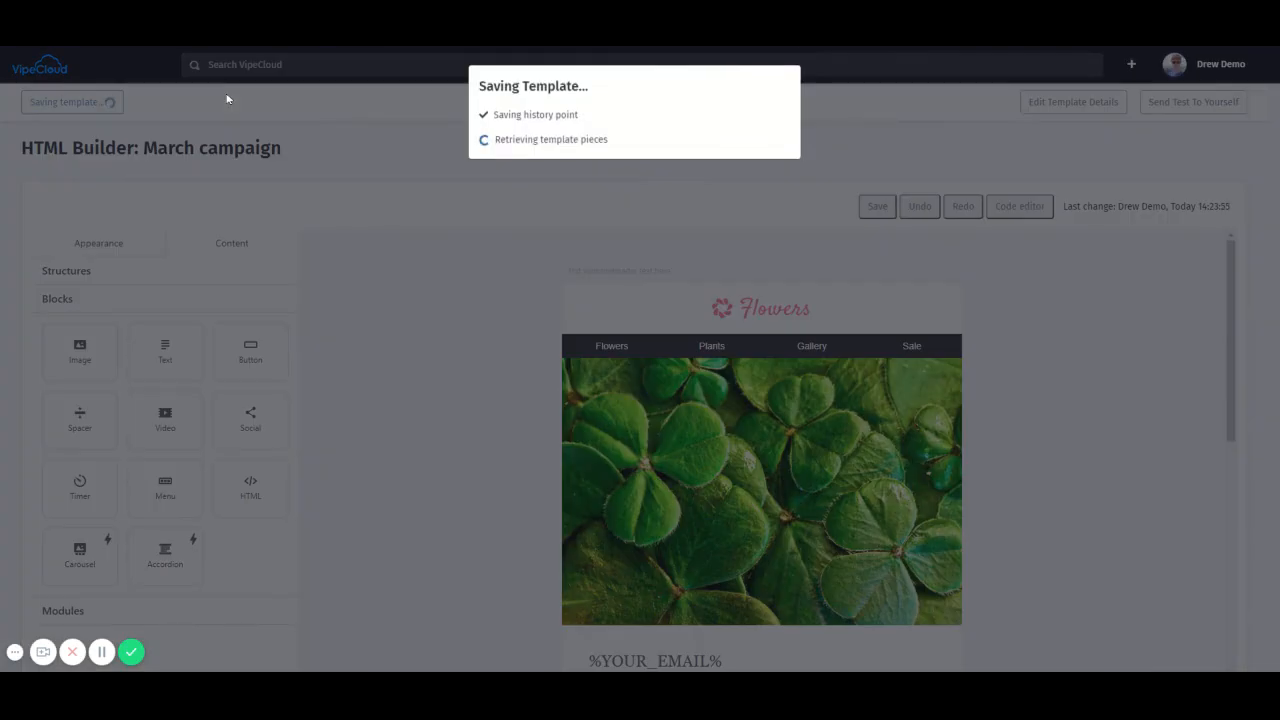